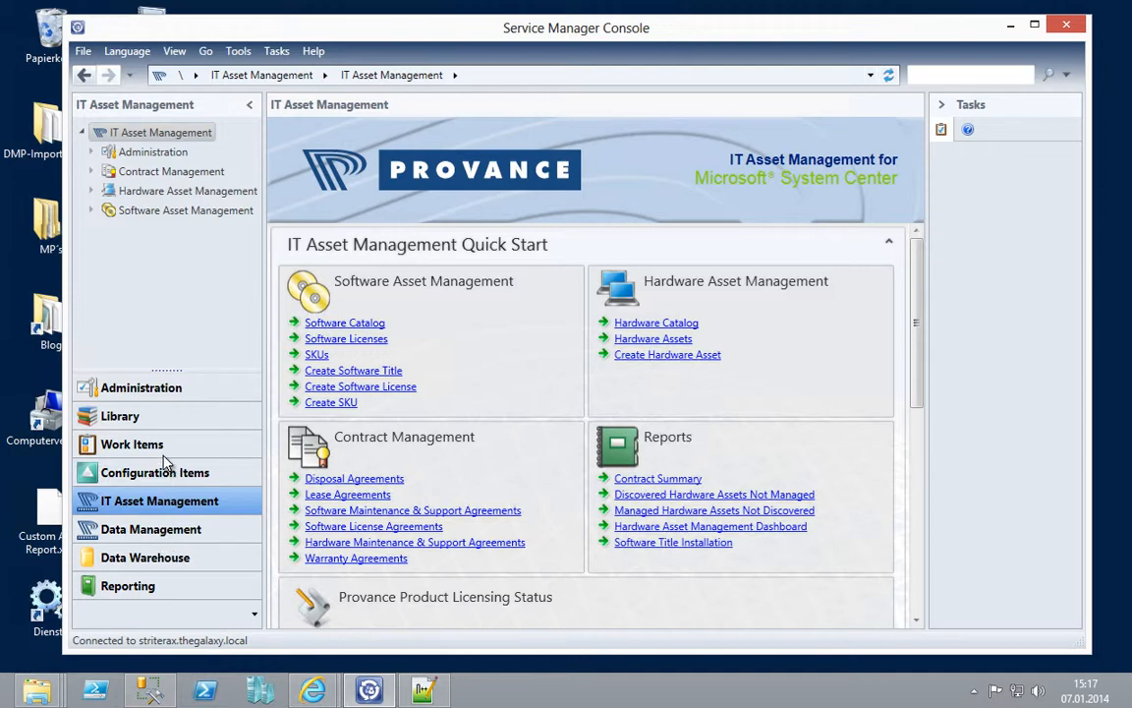
- Display the management packs in the Administration workspace and select the ChargeBack Extension pack
click(158, 391)
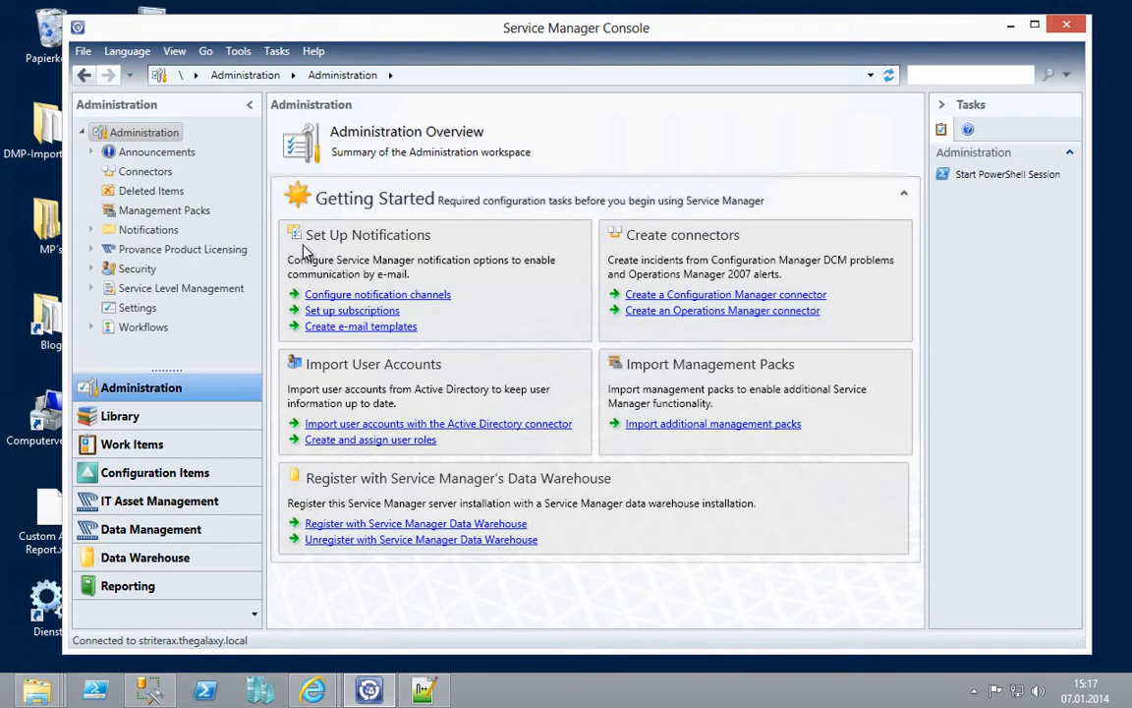
click(167, 213)
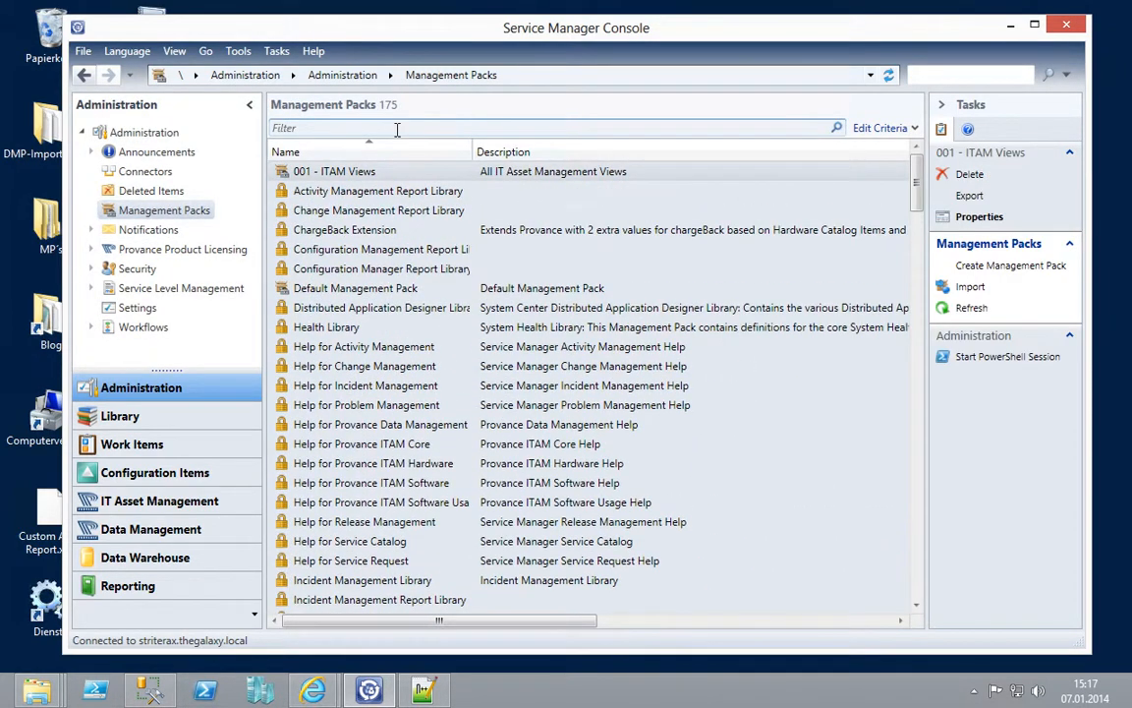
click(382, 232)
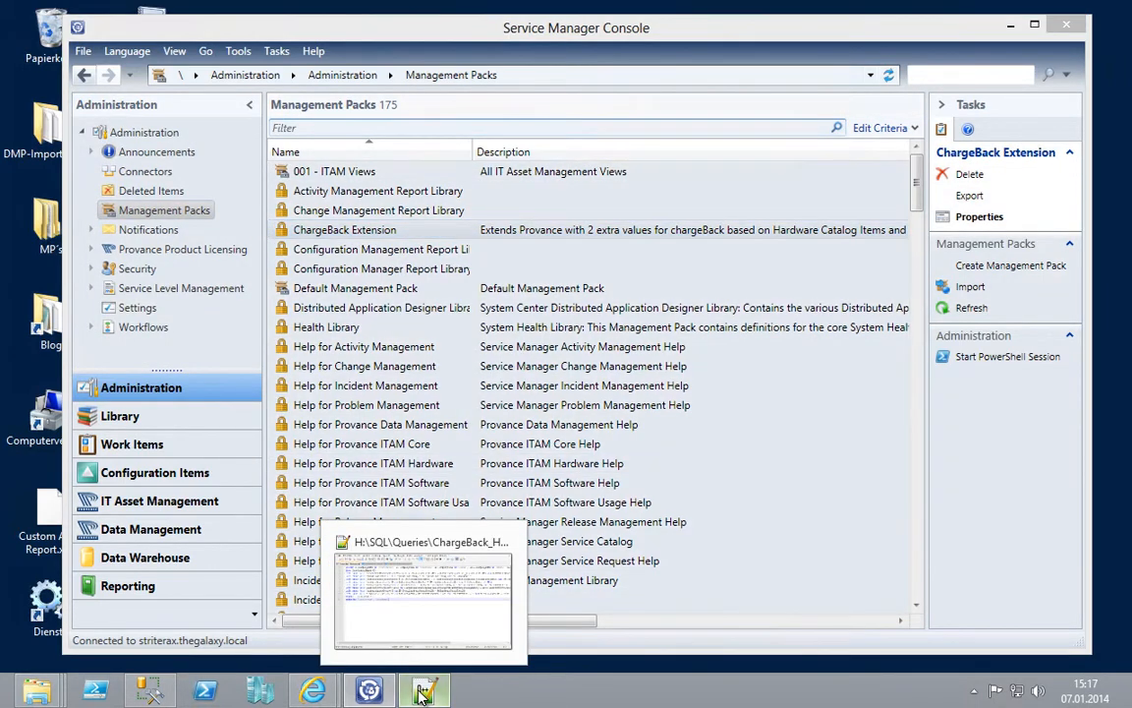
- Switch to Notepad++ and review CustomITAMChargeBack.xml from its manifest and references down to the class type definitions
click(422, 691)
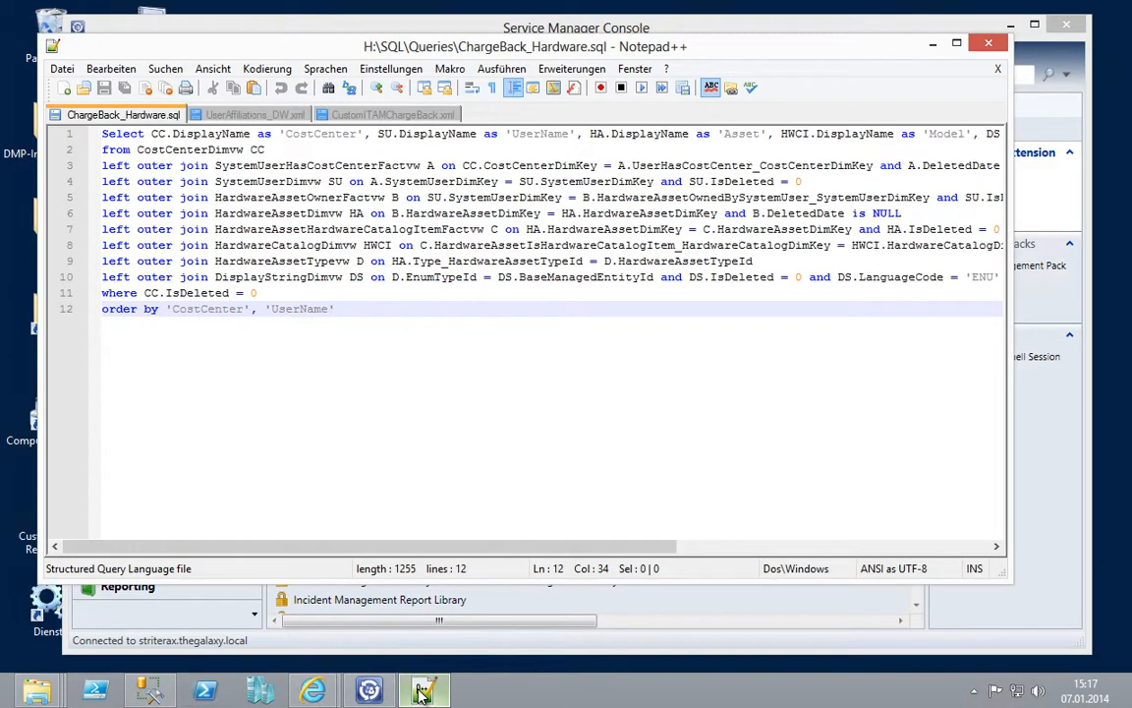
click(346, 114)
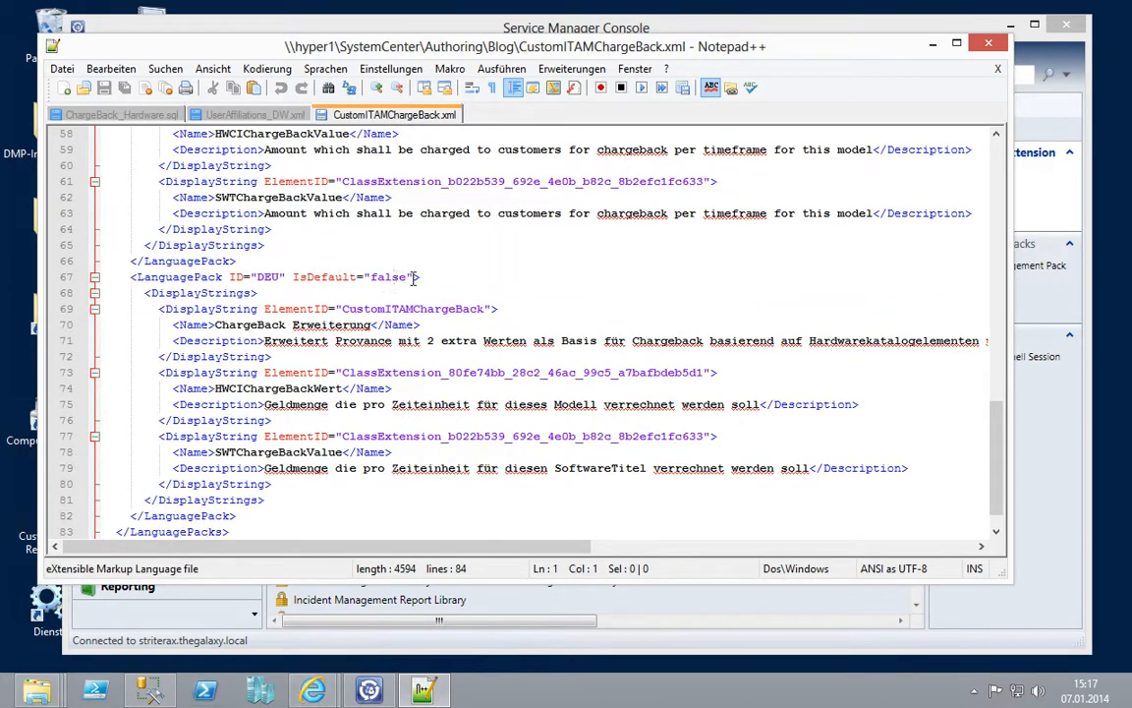
drag(1001, 411, 1002, 148)
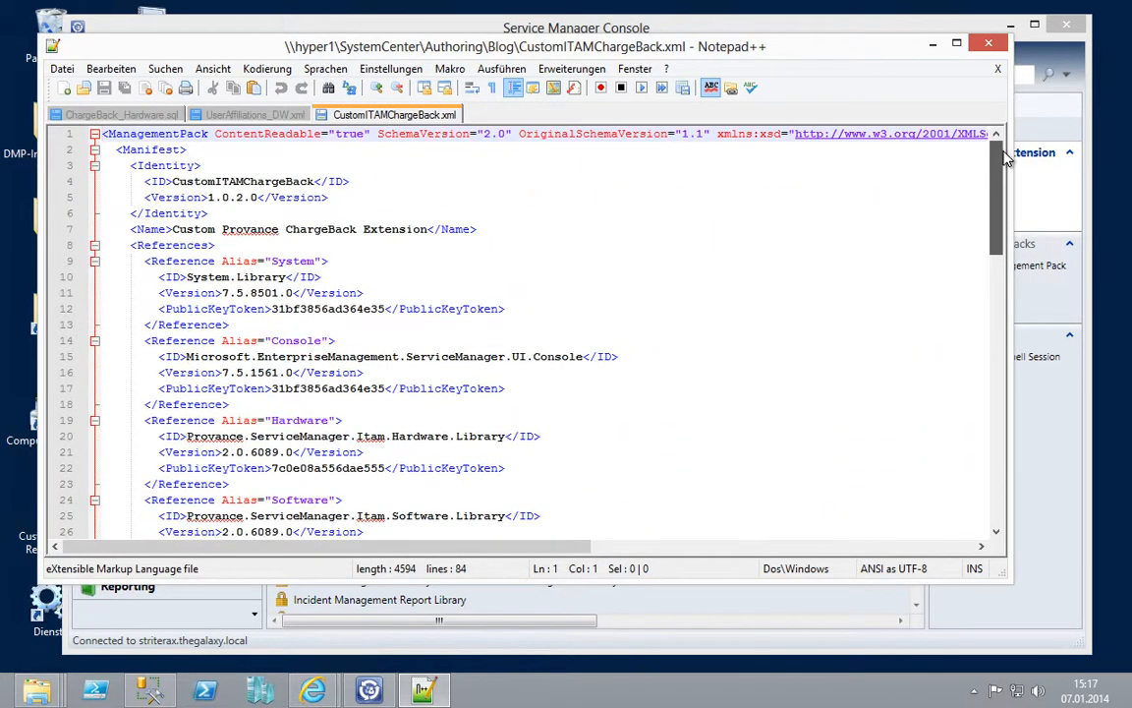
drag(1005, 167, 1001, 253)
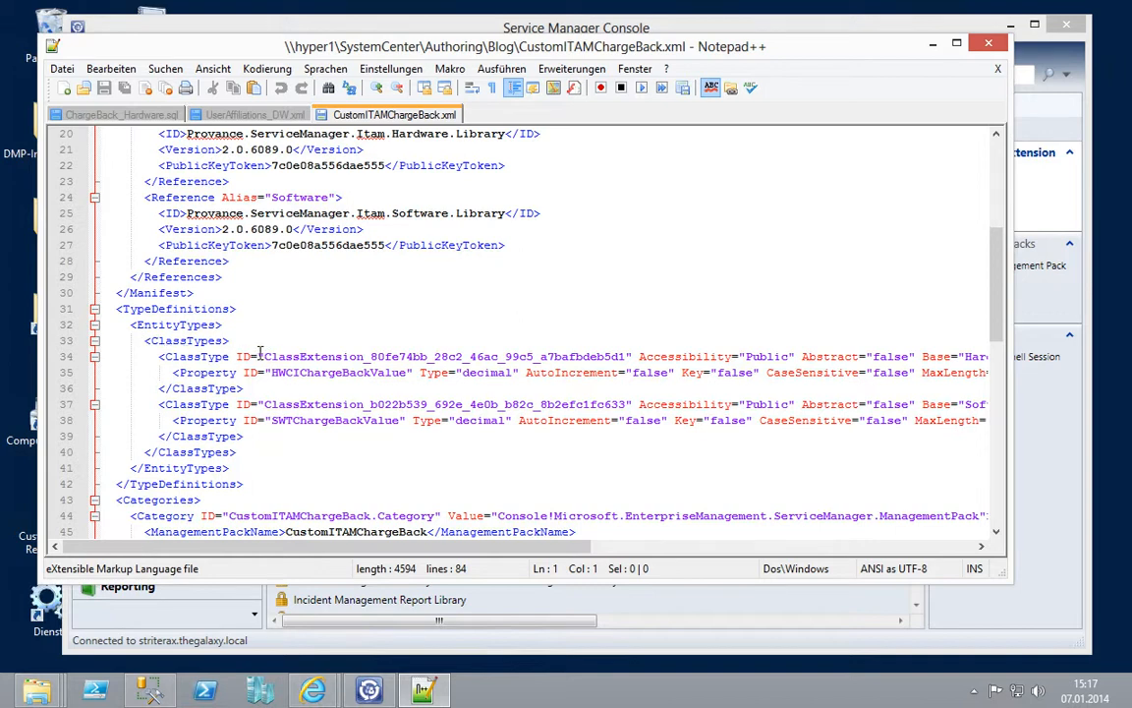
- Highlight the Hardware alias in the first class extension's Base attribute and check it against the manifest's Hardware reference and HWCIChargeBackValue property
drag(353, 546, 563, 551)
drag(670, 356, 615, 351)
scroll(996, 304, up, 4)
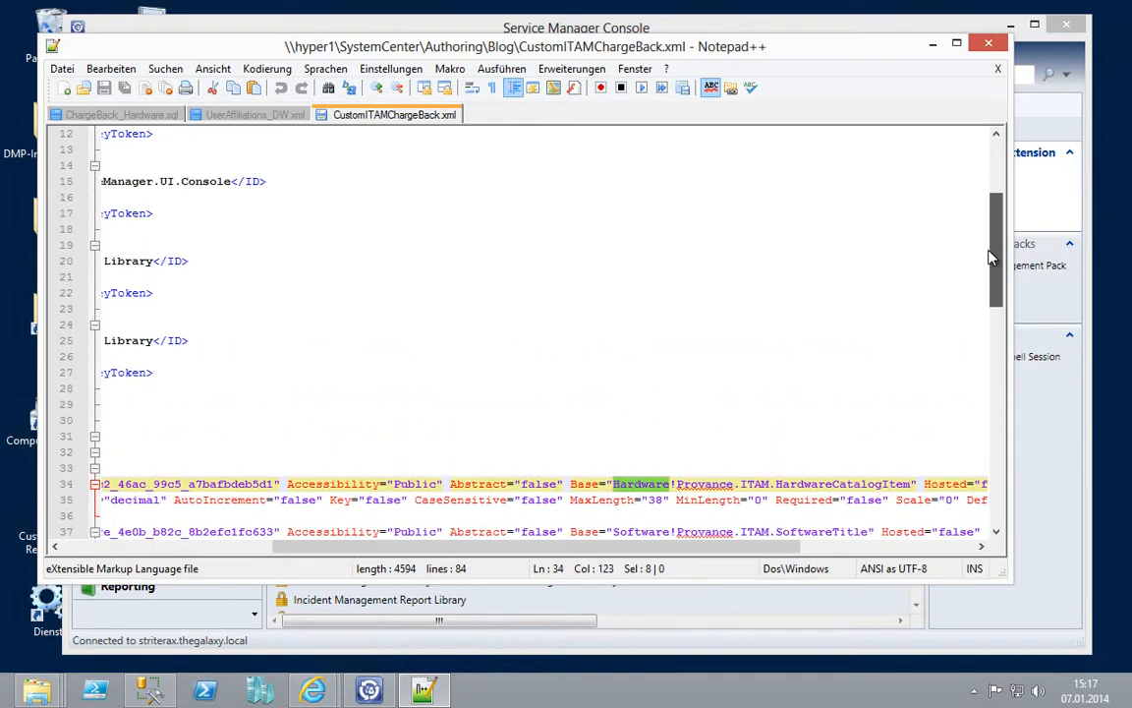
drag(614, 549, 388, 551)
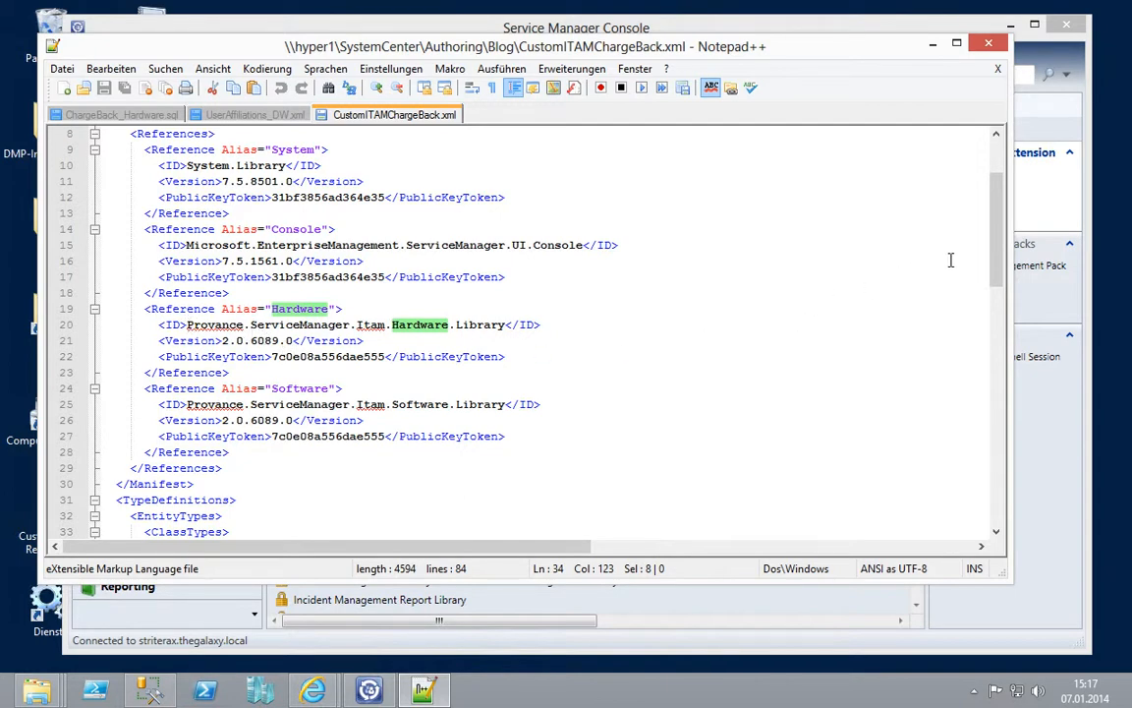
scroll(896, 246, down, 5)
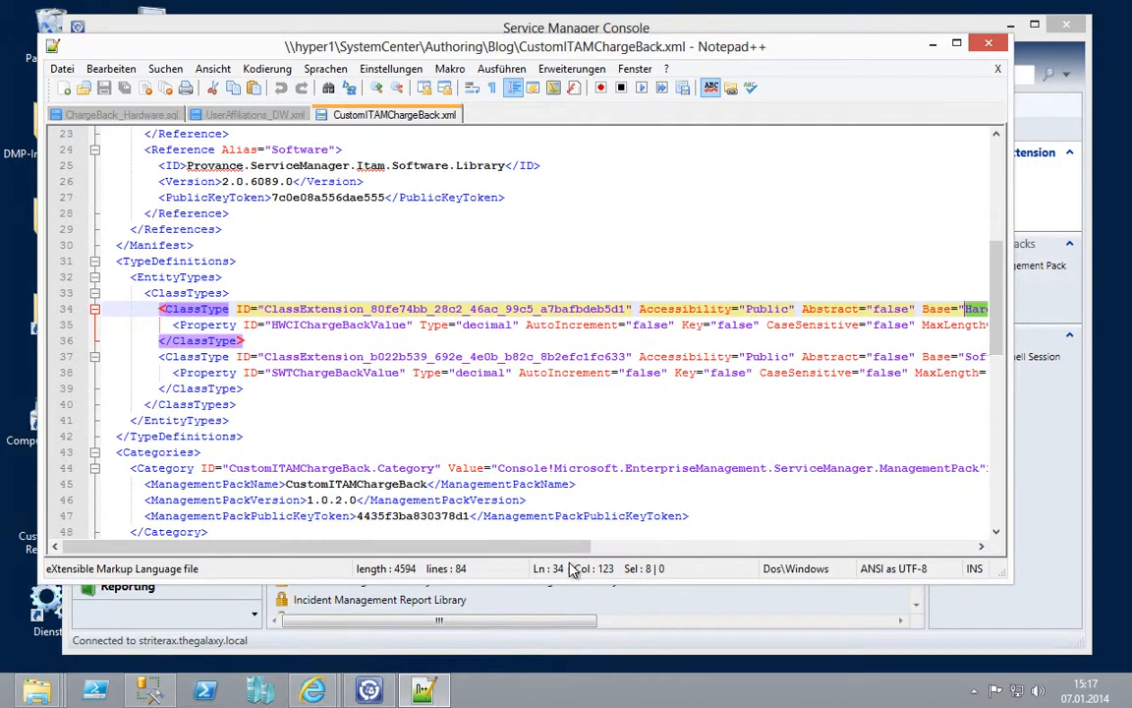
drag(531, 548, 462, 552)
click(691, 312)
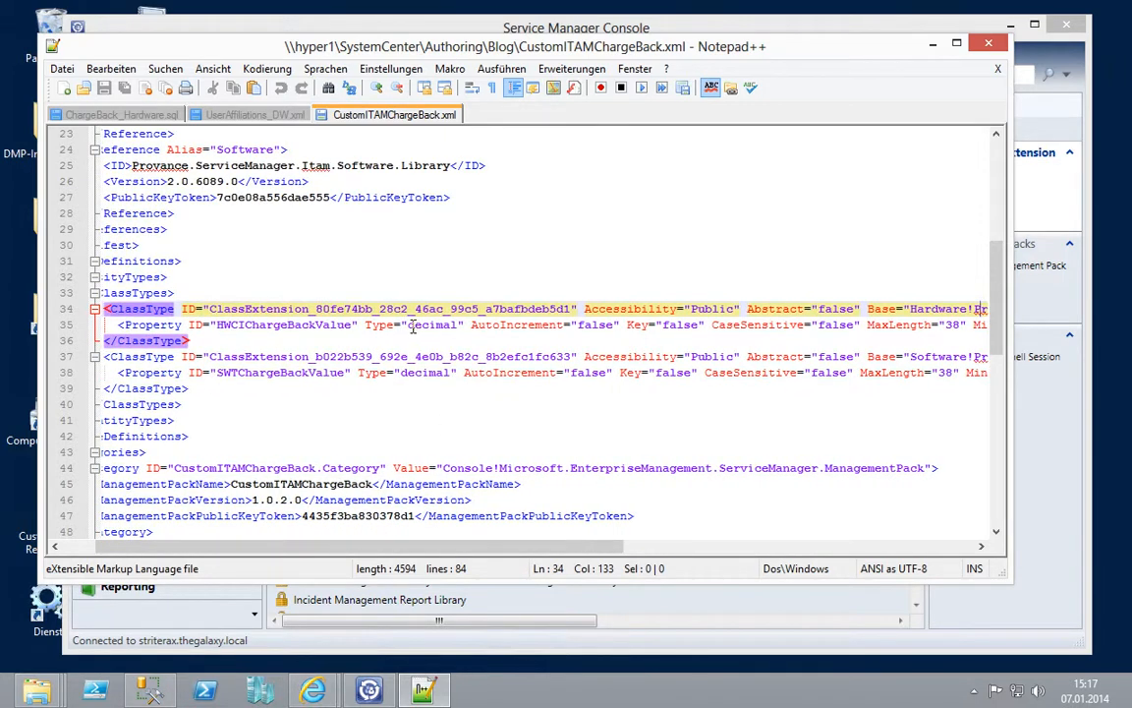
- Switch back to the Service Manager Console and show All Hardware Catalog Items under Hardware Asset Management
click(369, 691)
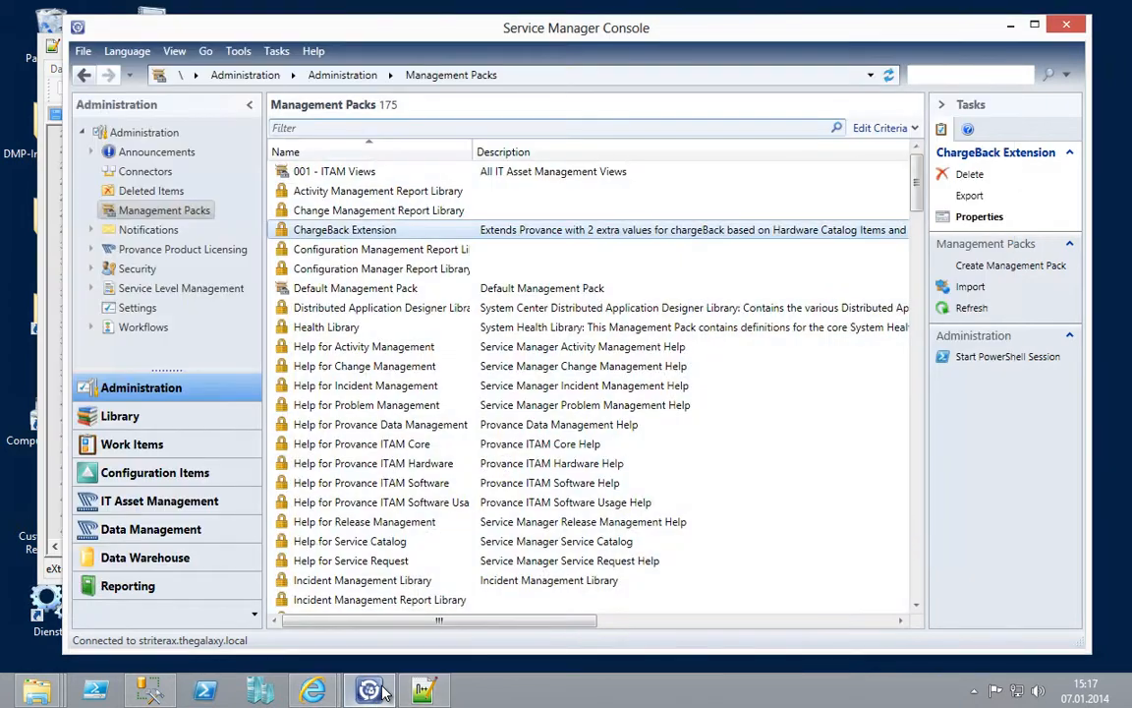
click(166, 499)
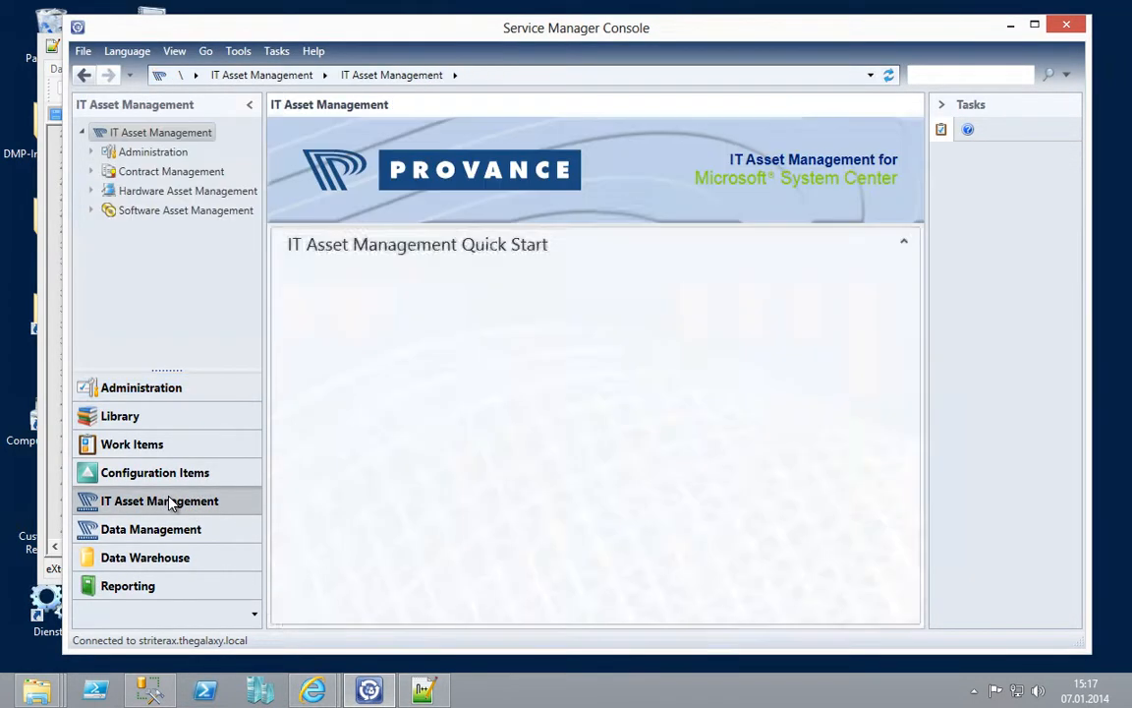
click(90, 191)
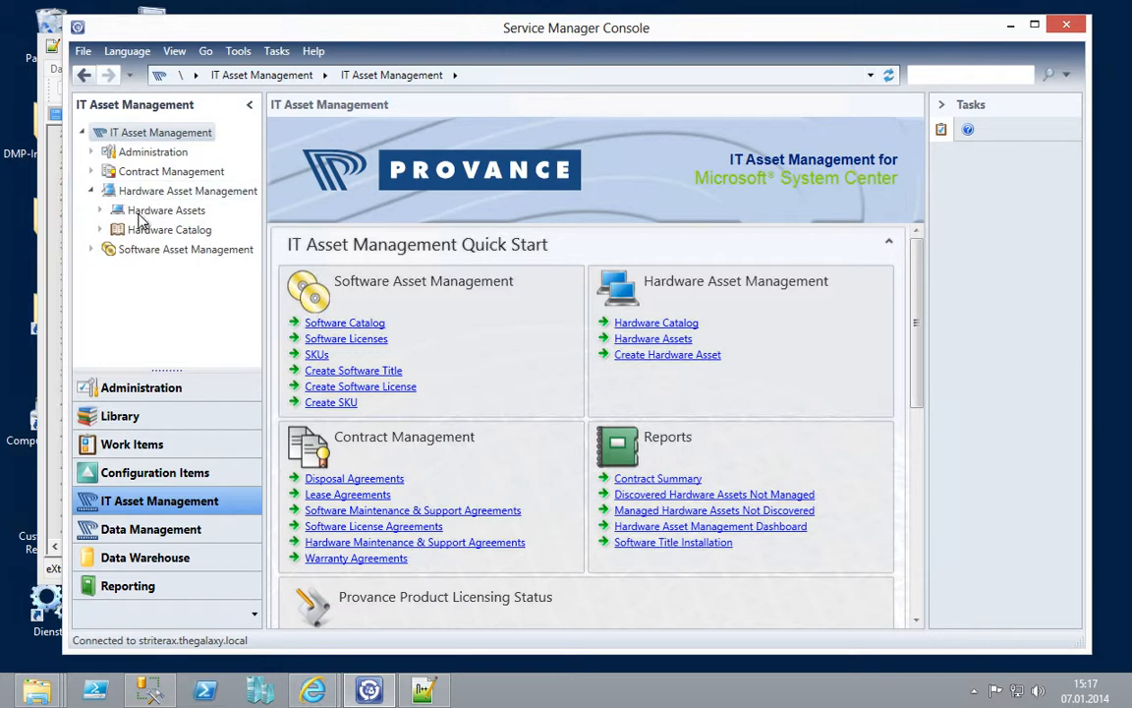
click(100, 210)
click(100, 211)
click(99, 229)
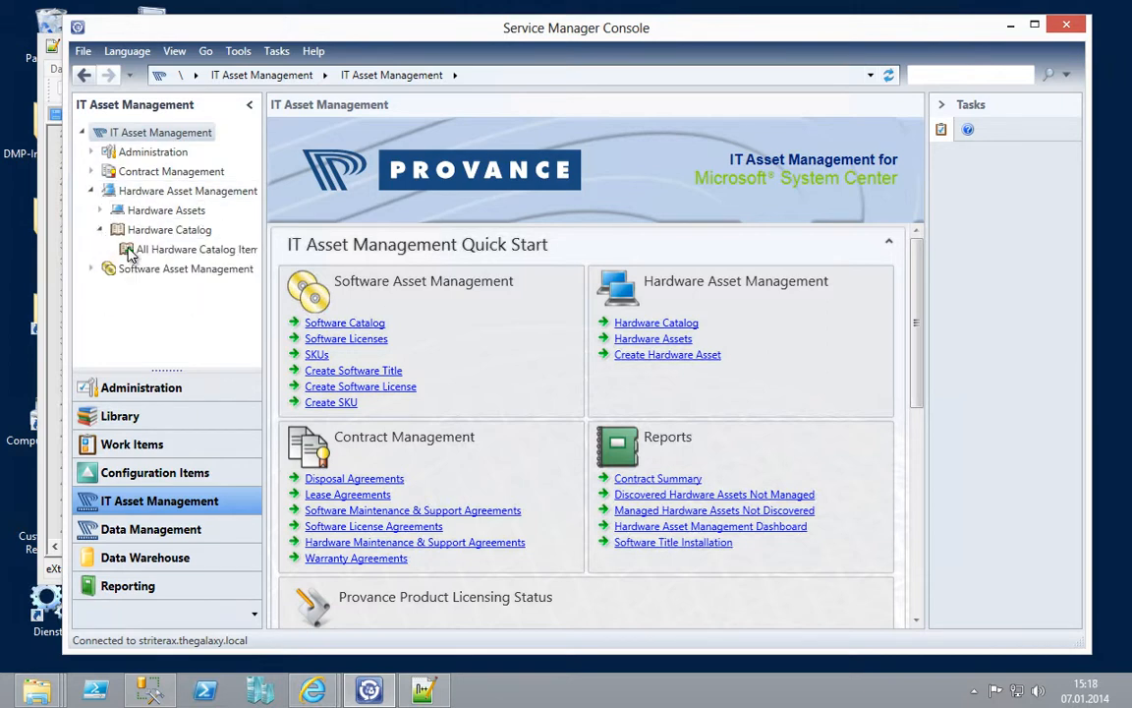
click(152, 248)
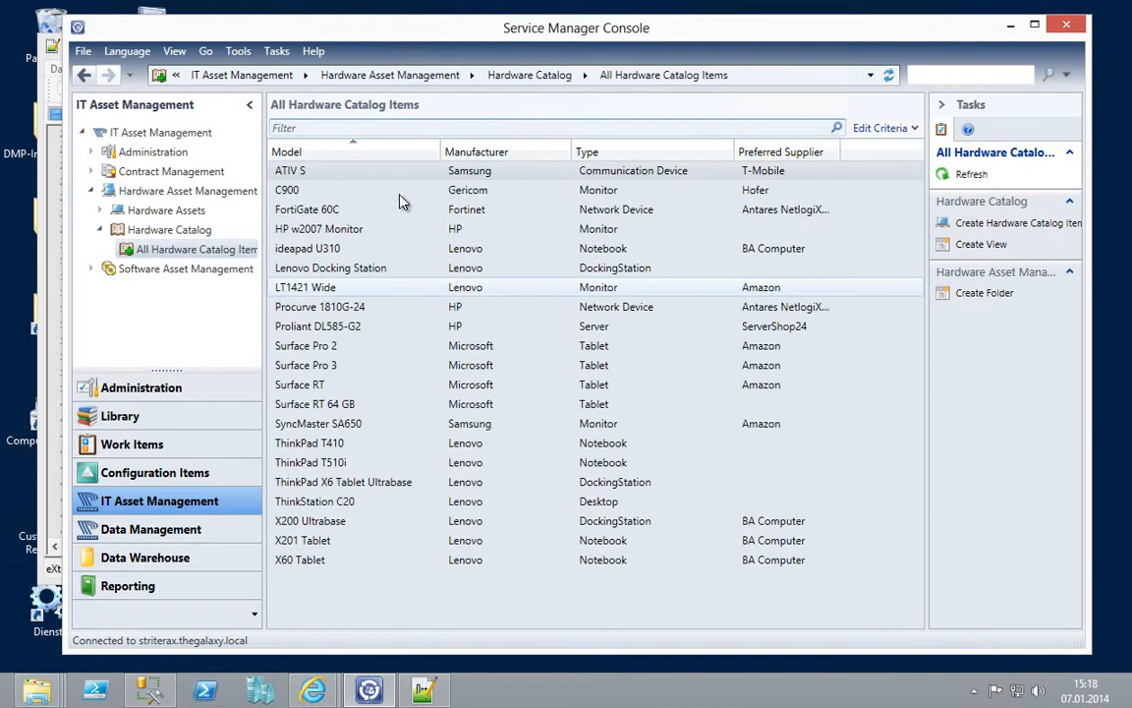
- Open the Samsung ATIV S catalog item, view its HWCIChargeBackValue extension field, and minimize the form
double_click(356, 178)
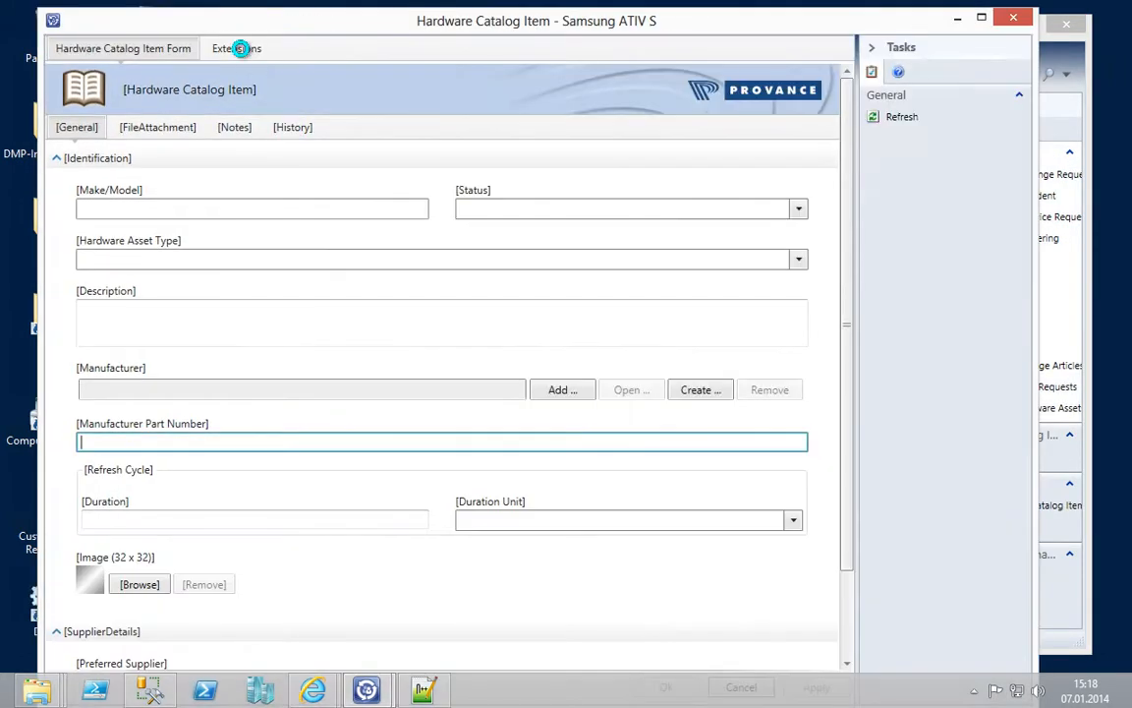
click(238, 50)
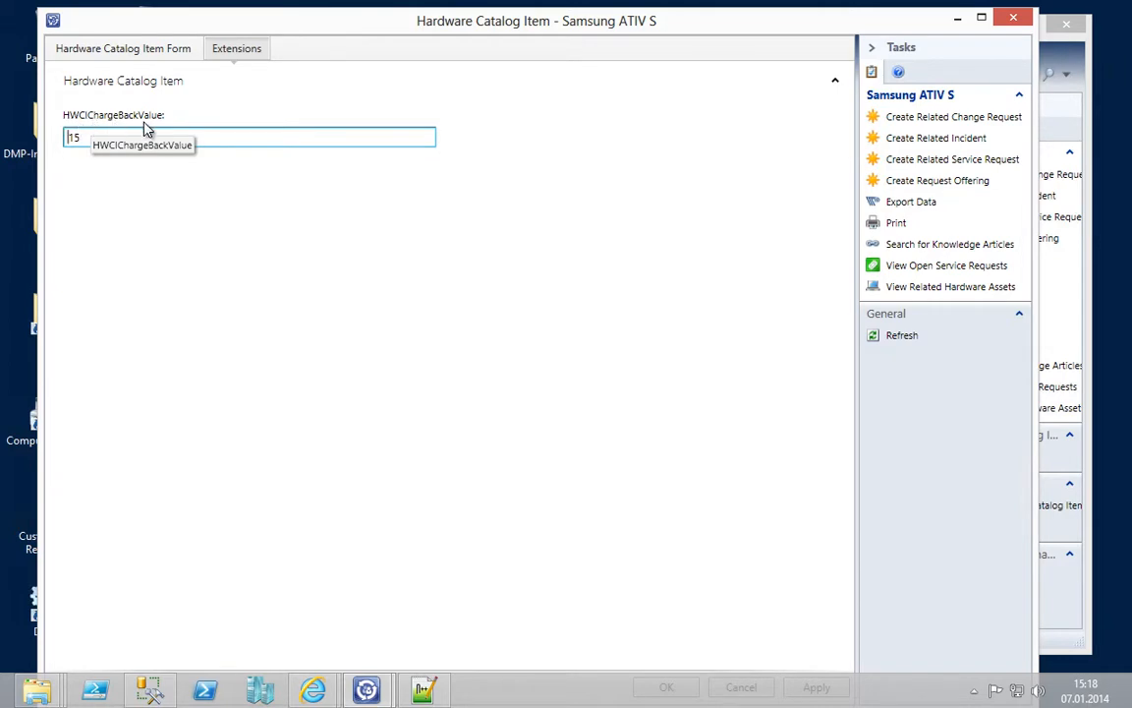
click(960, 20)
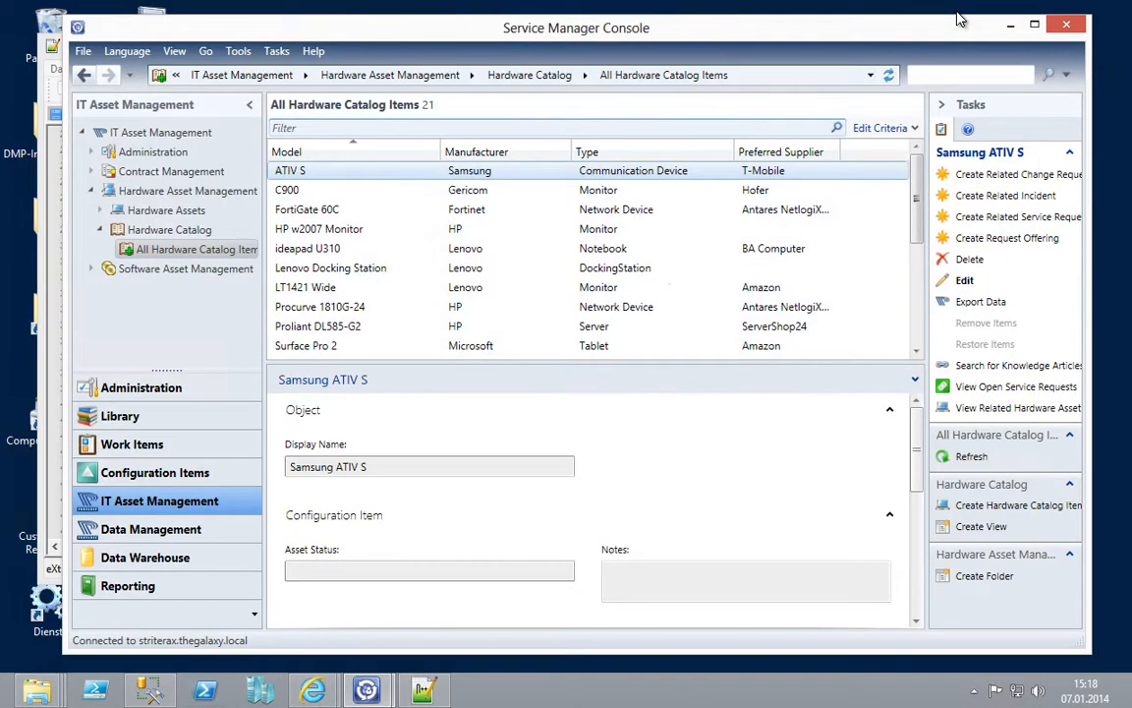
- Return to Notepad++ and examine the SWTChargeBackValue class extension, highlighting its base class Provance.ITAM.SoftwareTitle
click(426, 687)
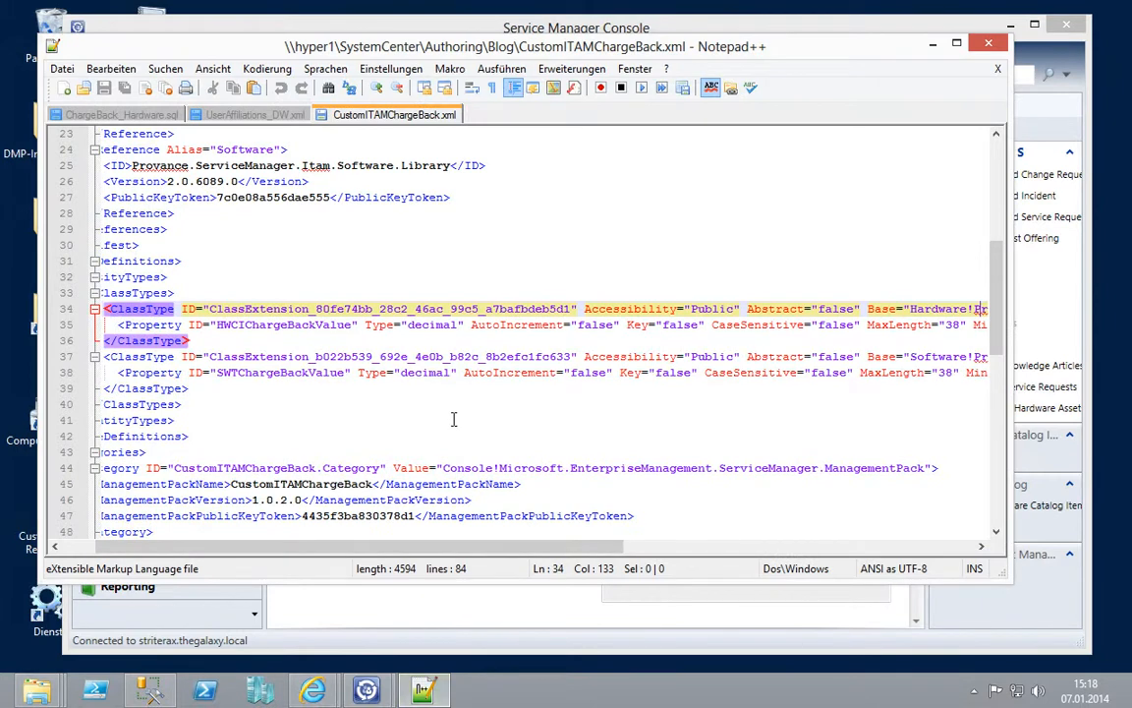
click(408, 373)
click(236, 371)
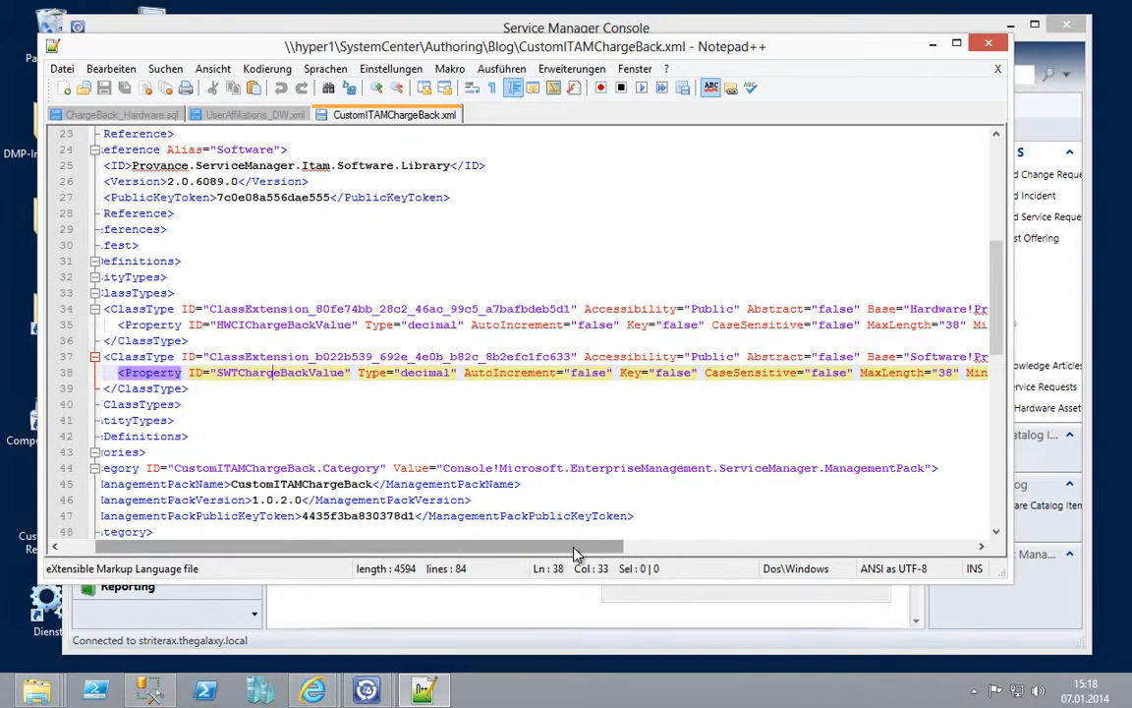
drag(576, 548, 833, 548)
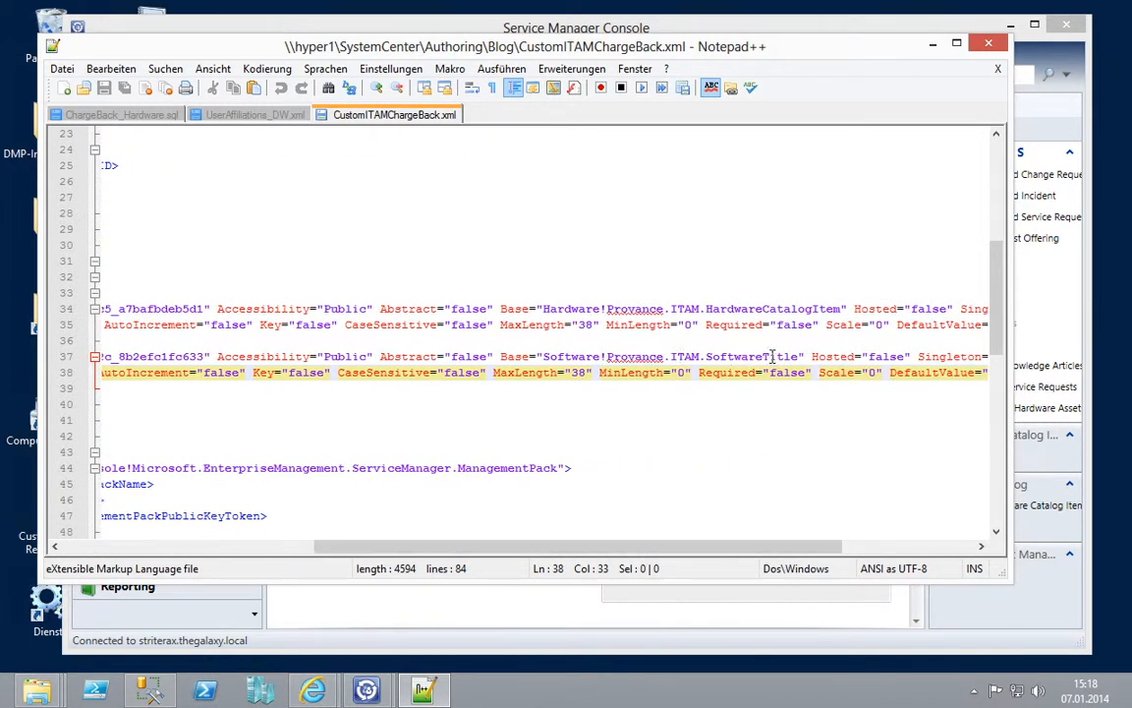
drag(798, 357, 608, 357)
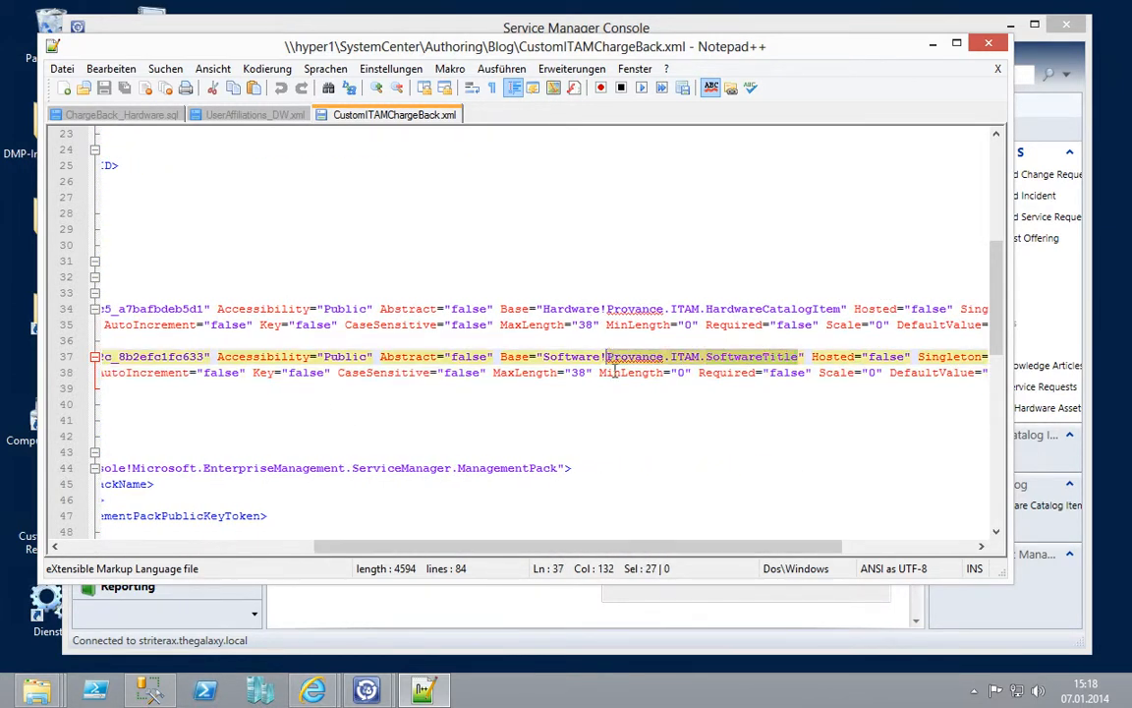
drag(601, 548, 425, 551)
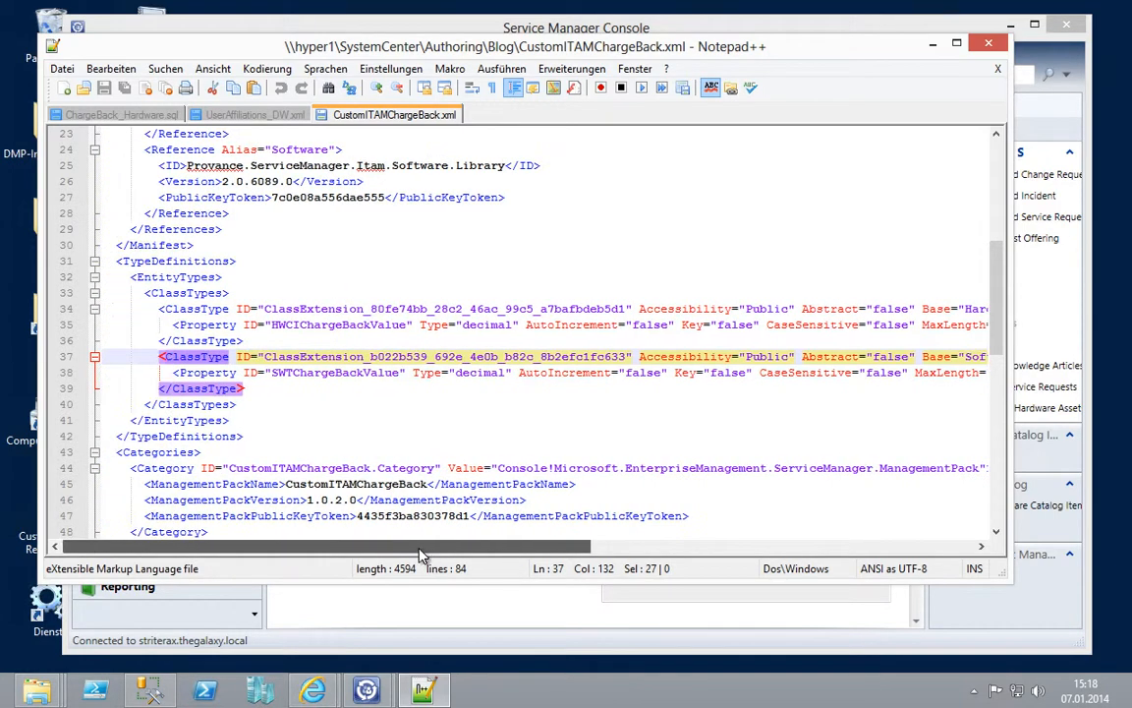
scroll(430, 428, down, 1)
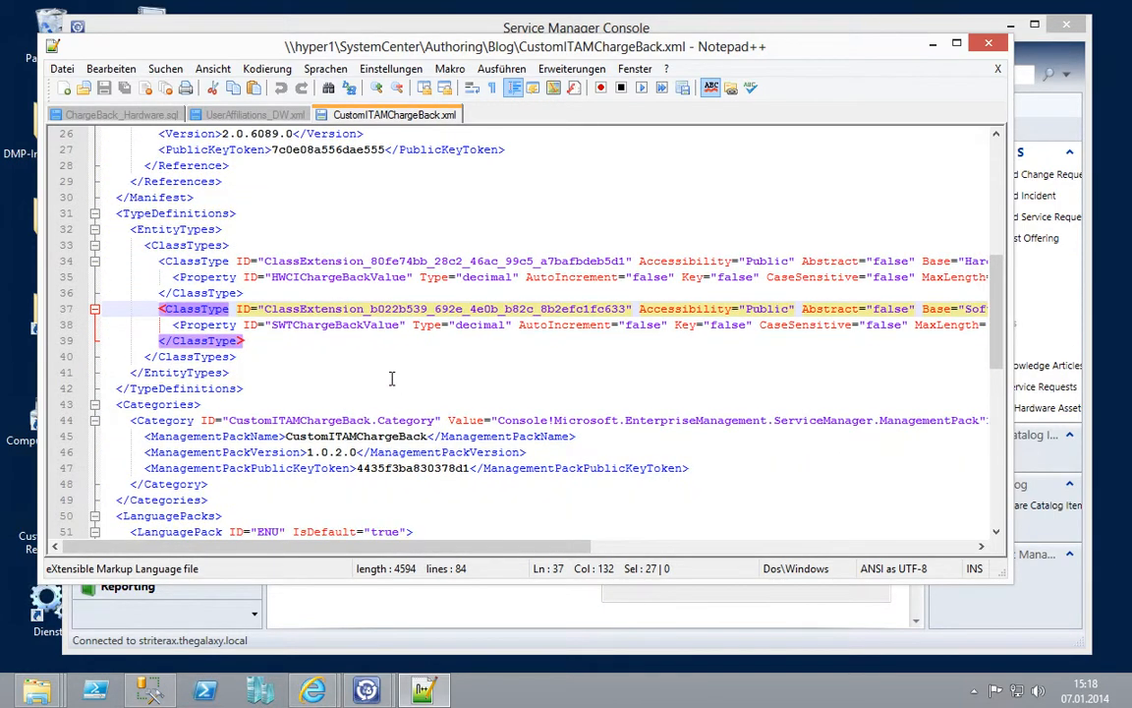
scroll(391, 378, down, 1)
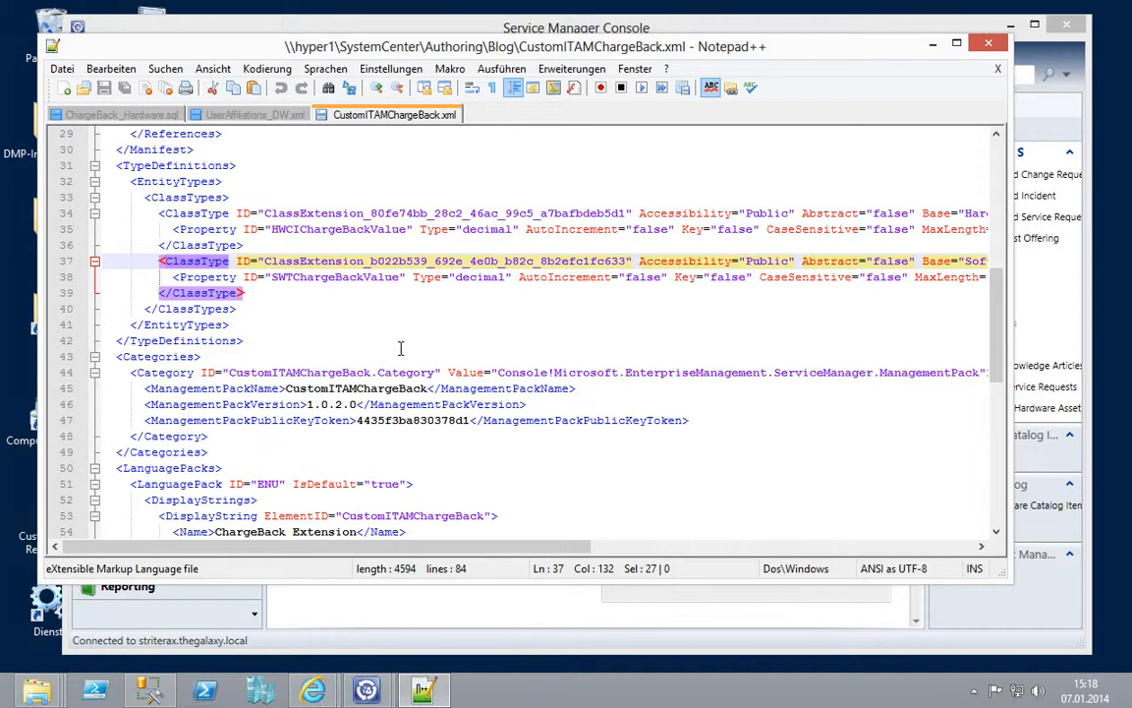
- Bring back the Samsung ATIV S form, compare its general details with its extension field, and cancel the form
mouse_move(366, 688)
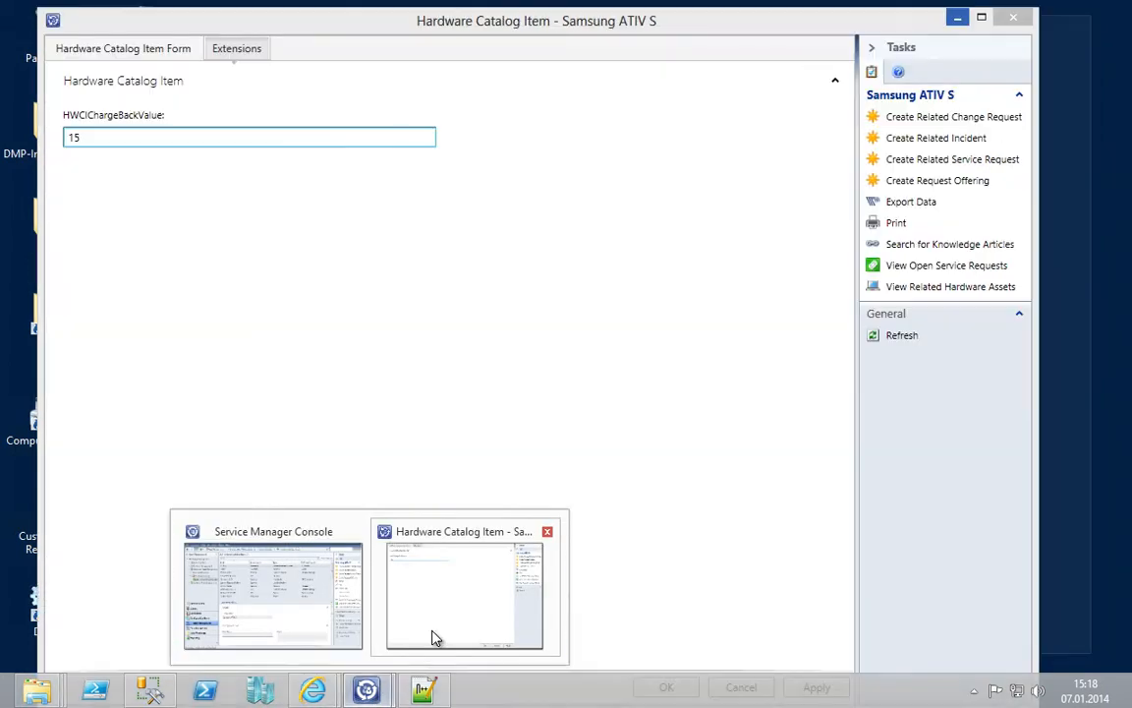
click(436, 638)
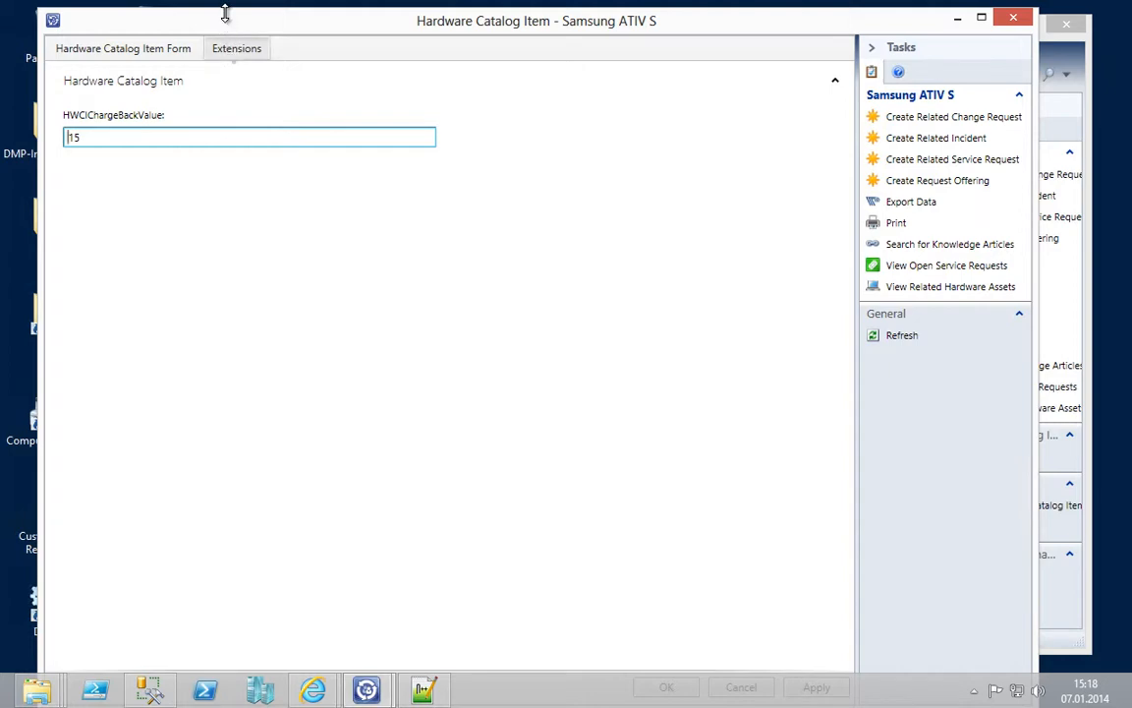
drag(222, 9, 258, 52)
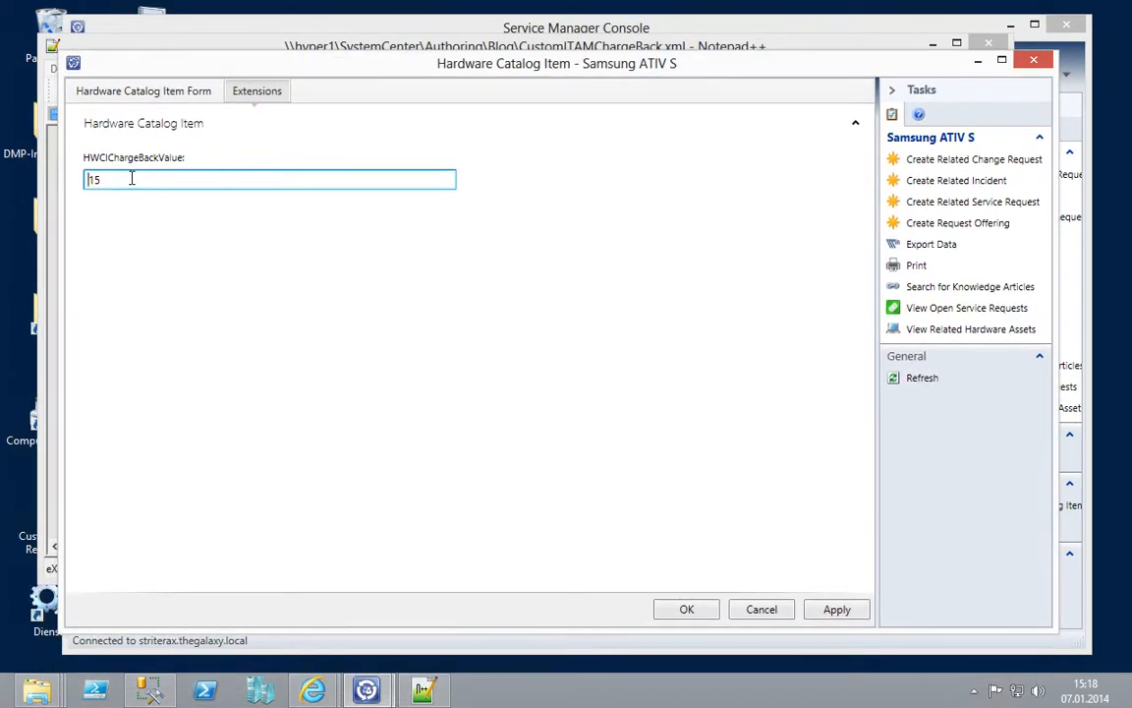
click(191, 91)
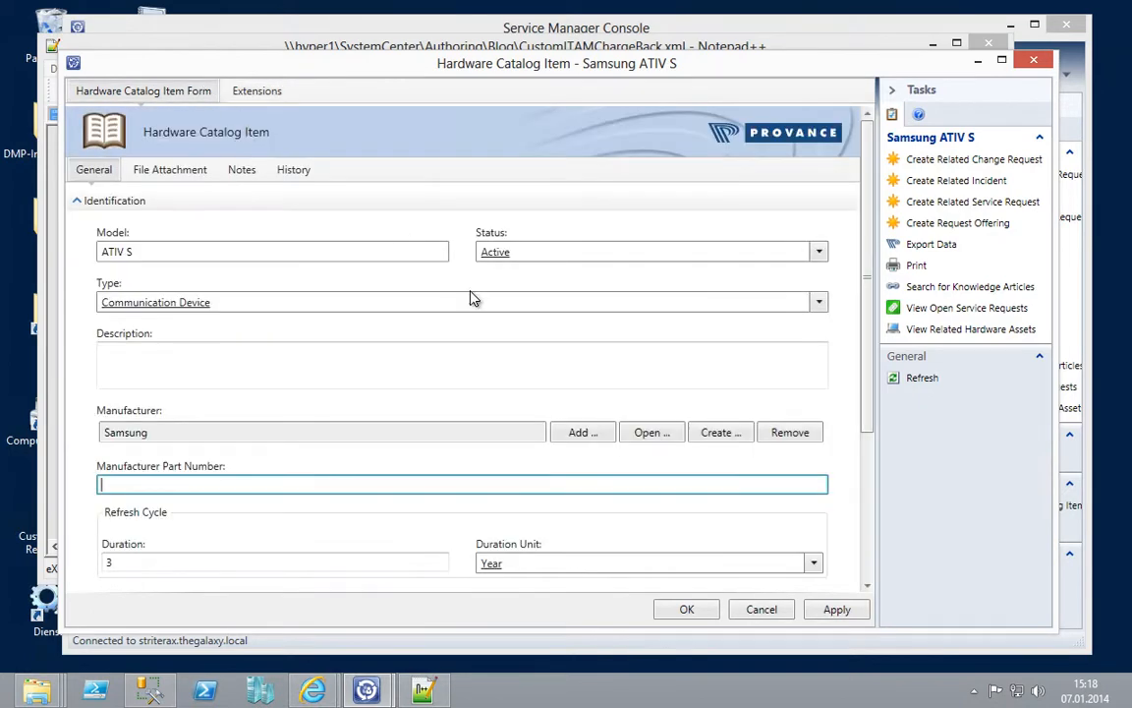
click(257, 90)
click(758, 609)
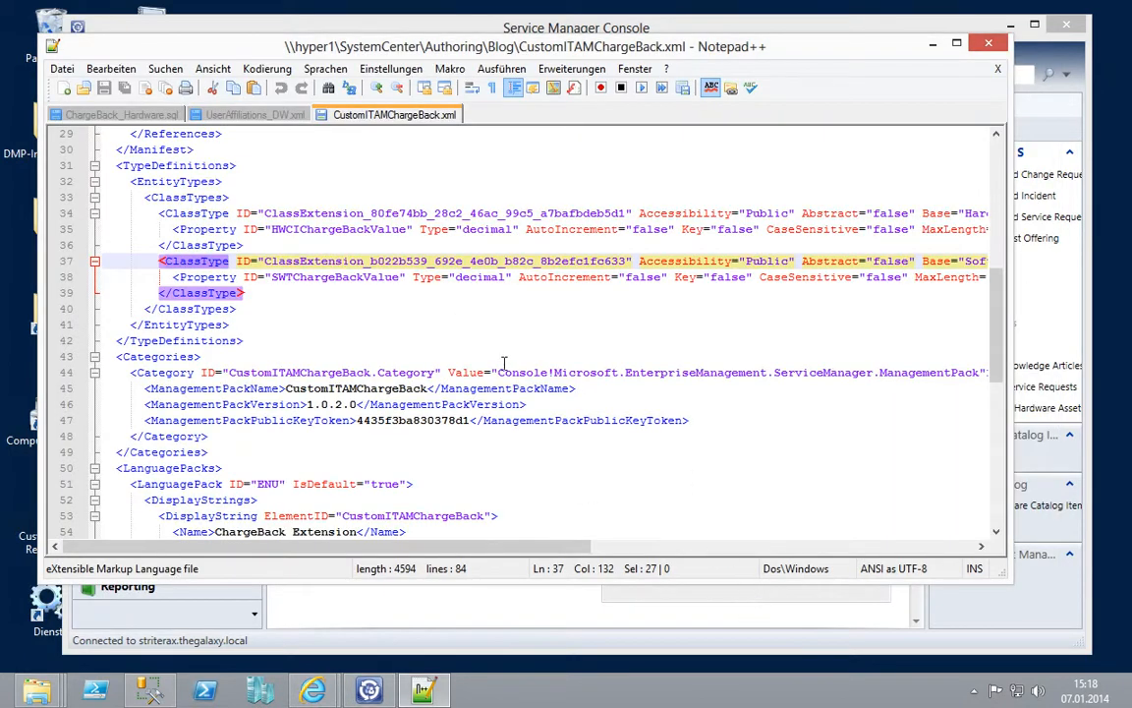
- Review the Categories section and the ENU and DEU language pack display strings in CustomITAMChargeBack.xml
click(384, 340)
scroll(383, 340, down, 1)
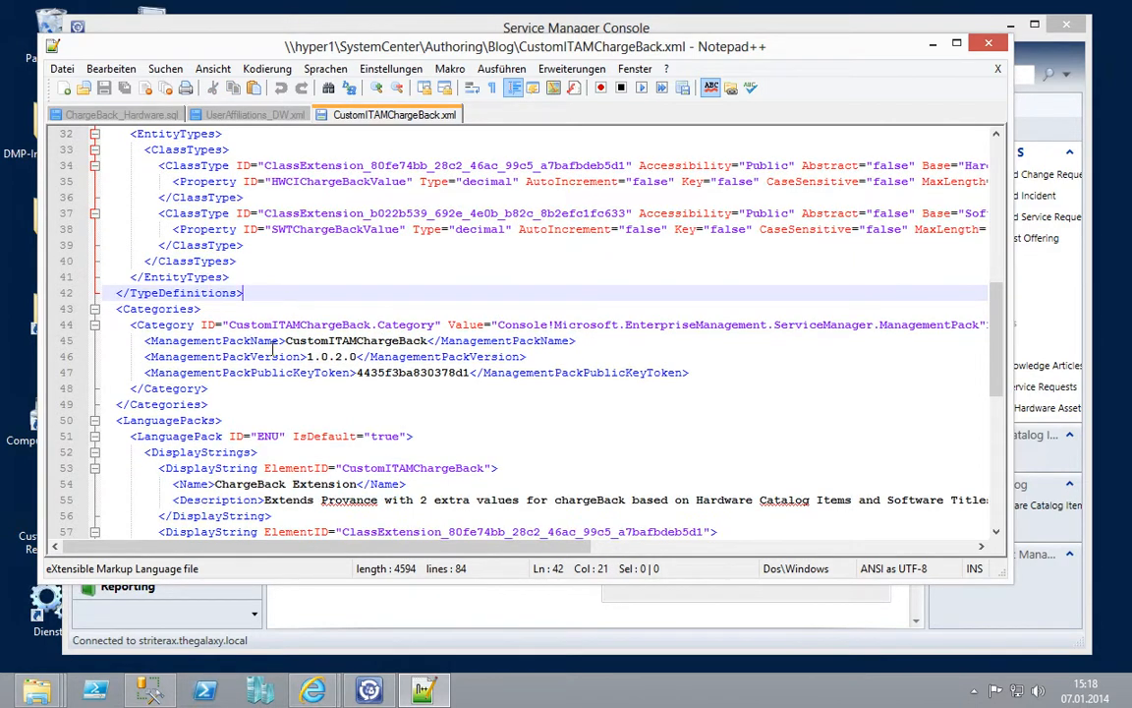
scroll(266, 337, down, 4)
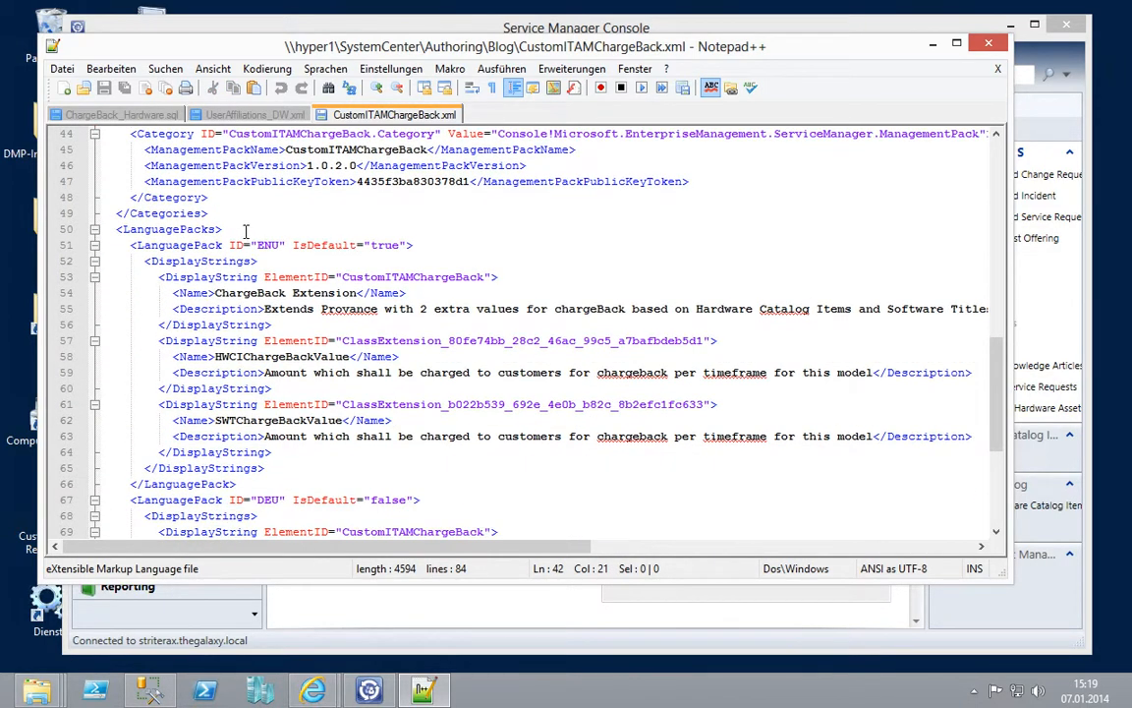
scroll(311, 340, down, 4)
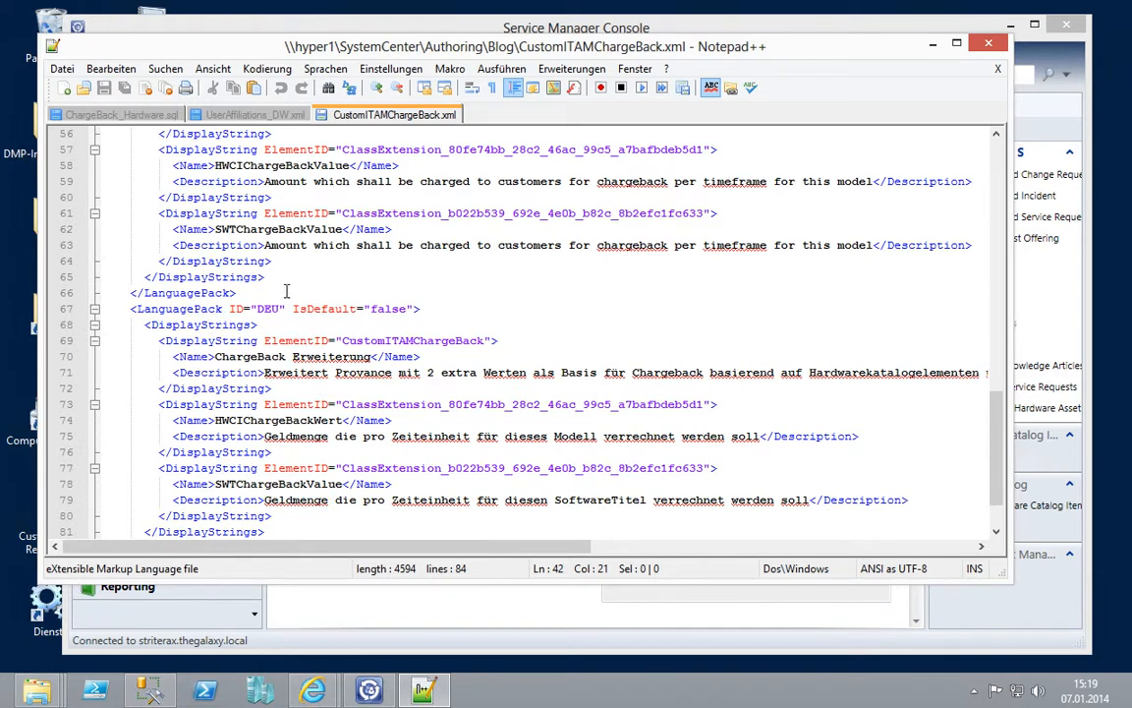
scroll(285, 330, down, 2)
scroll(279, 323, up, 4)
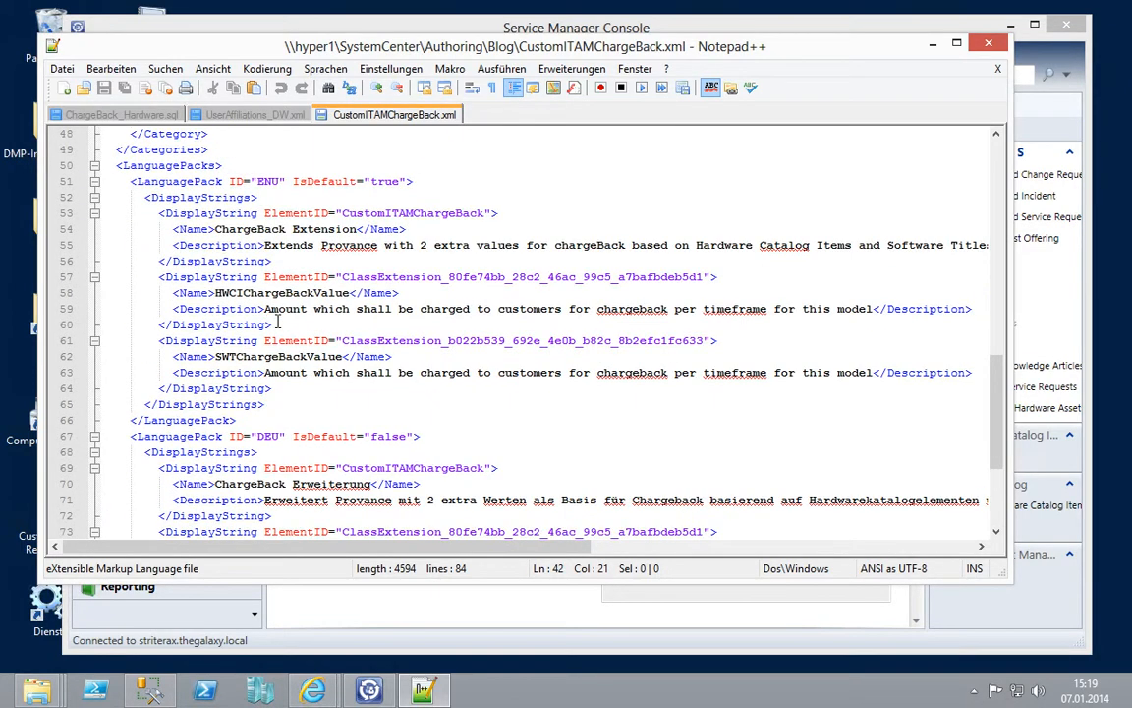
- Examine the ManagementPackPublicKeyToken in the Categories section of CustomITAMChargeBack.xml, and return to the start of the file
scroll(278, 322, up, 7)
scroll(278, 322, down, 1)
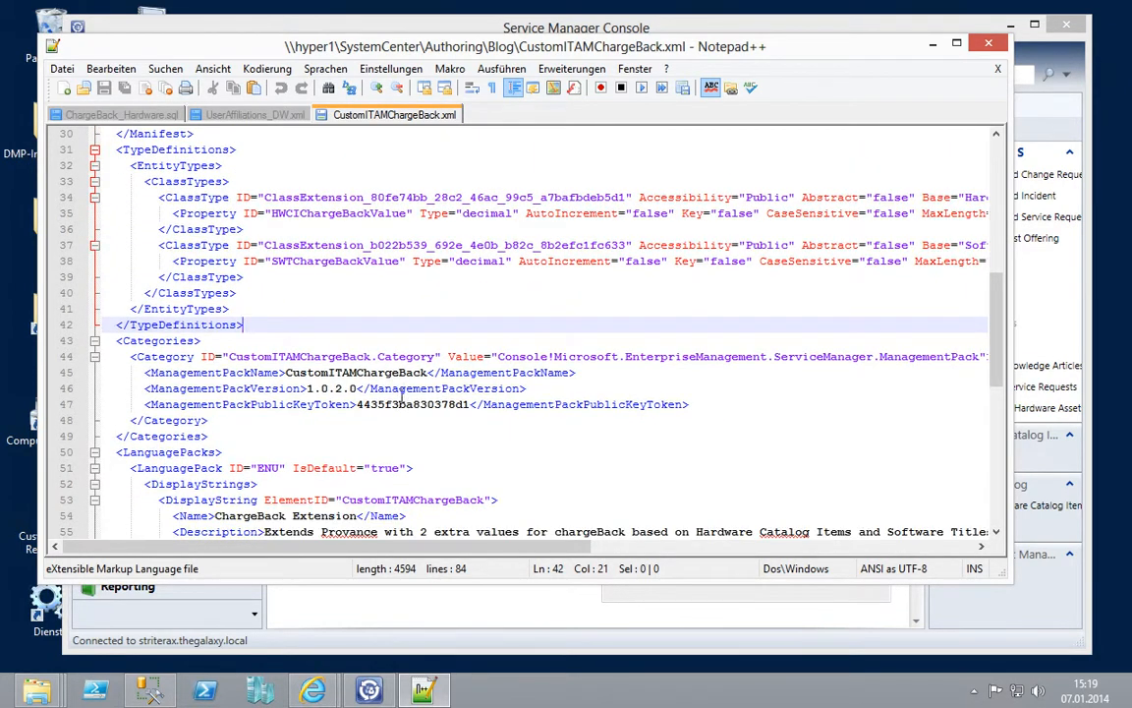
drag(357, 404, 402, 410)
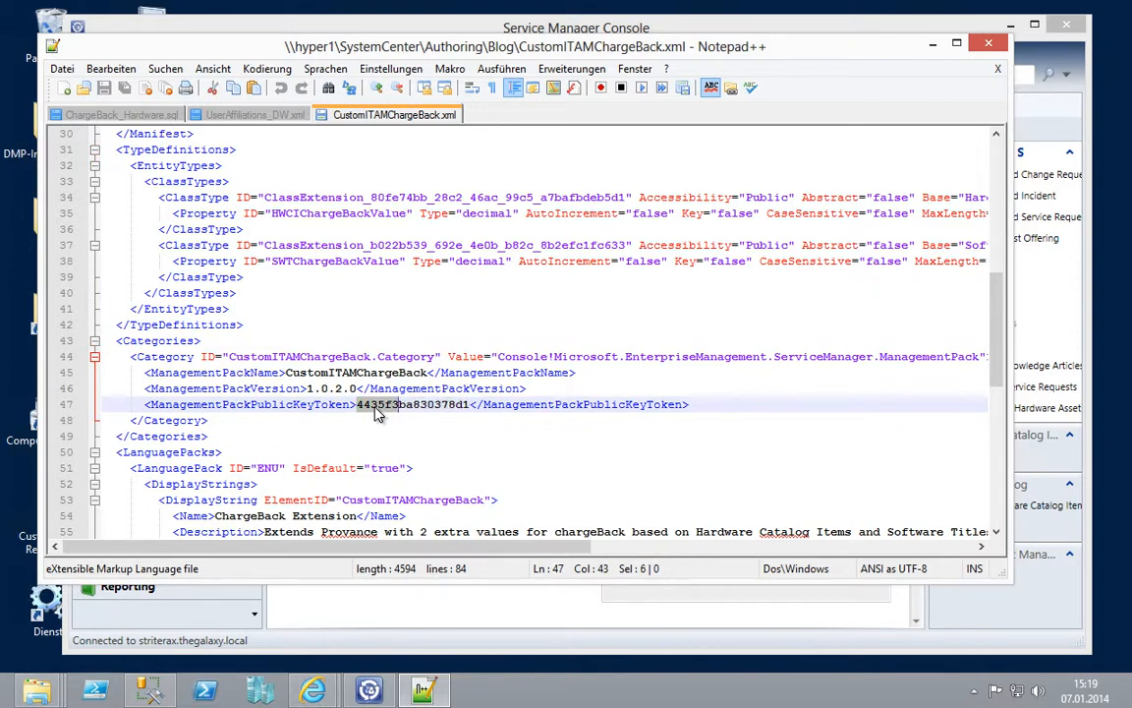
click(374, 411)
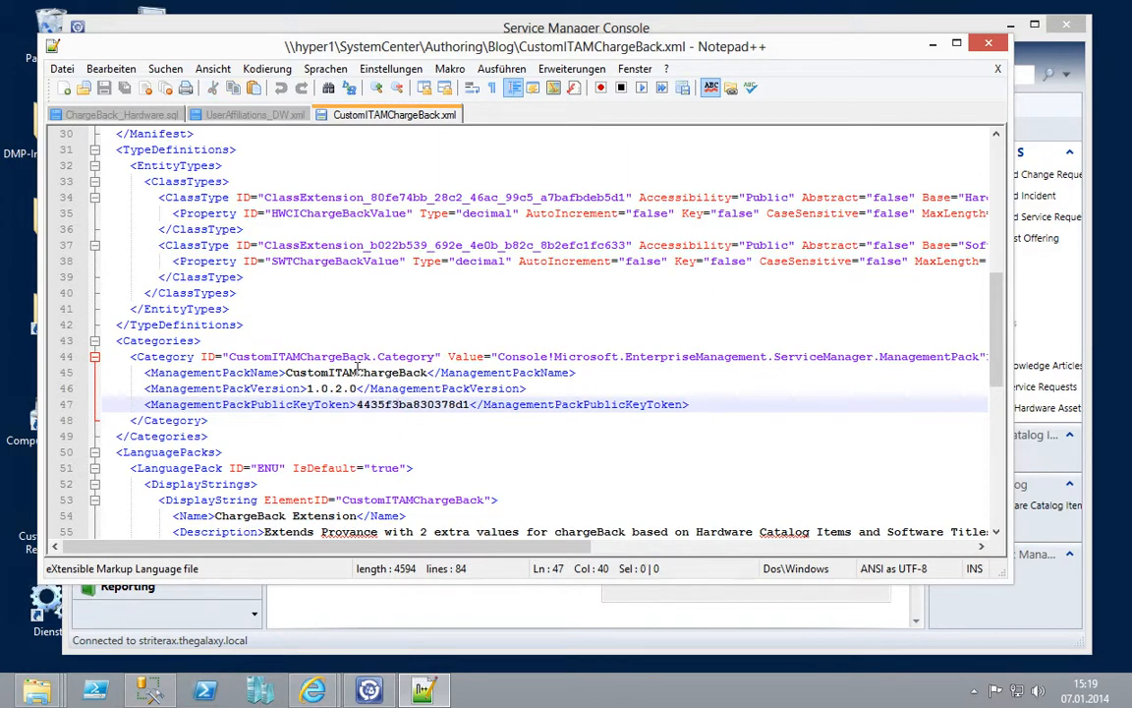
scroll(358, 366, up, 10)
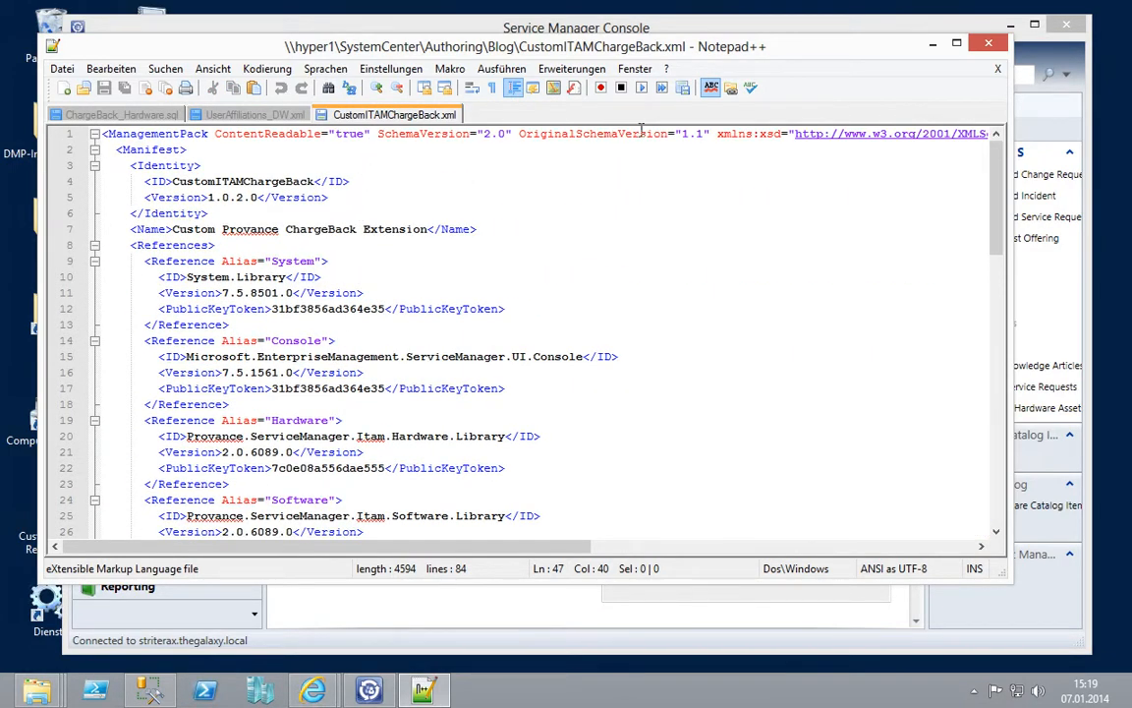
- Switch to the Service Manager Console and browse the list of management packs under Administration
click(369, 691)
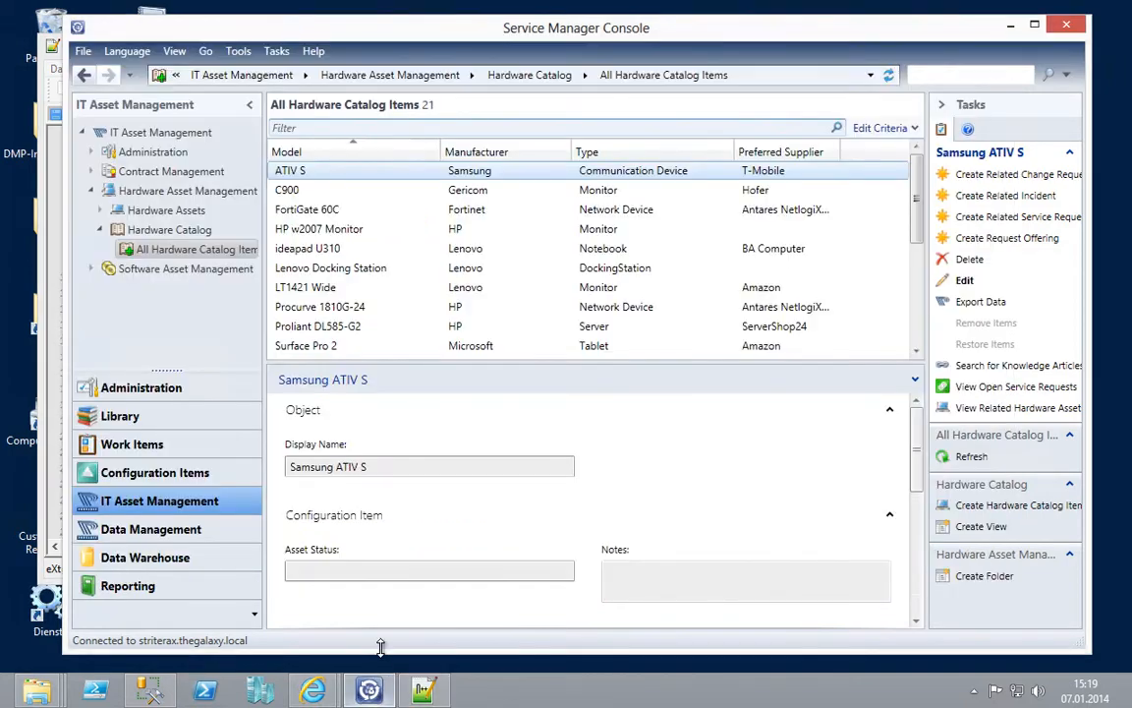
click(152, 390)
click(164, 215)
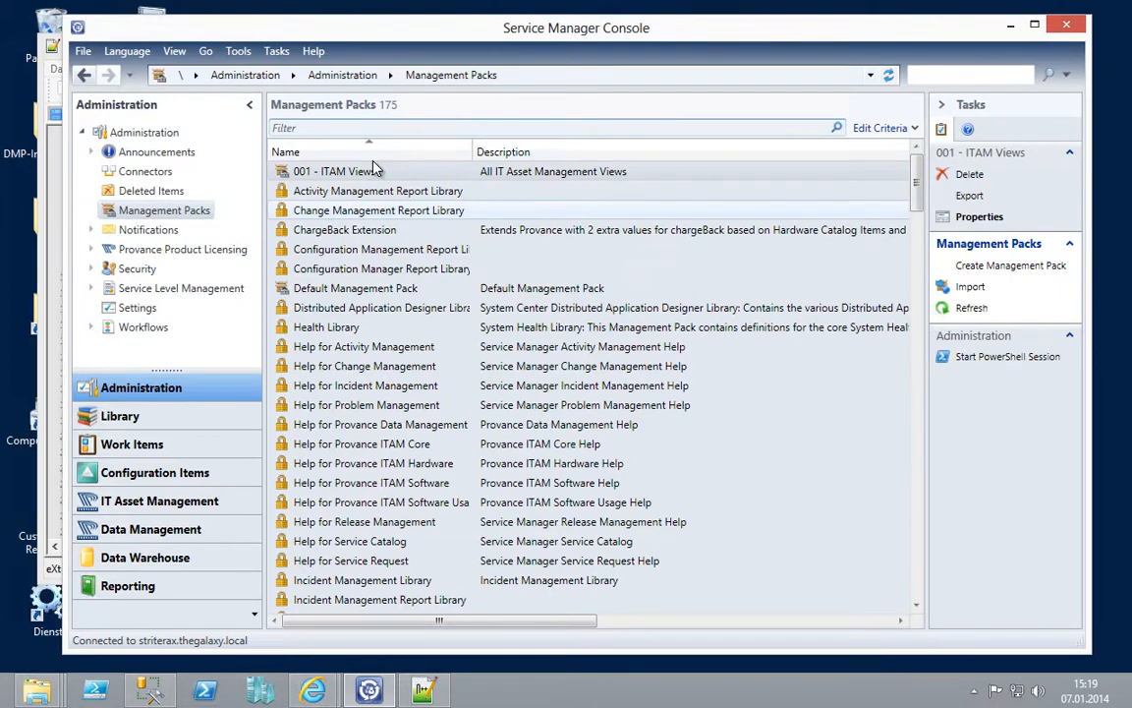
click(435, 425)
scroll(435, 423, down, 4)
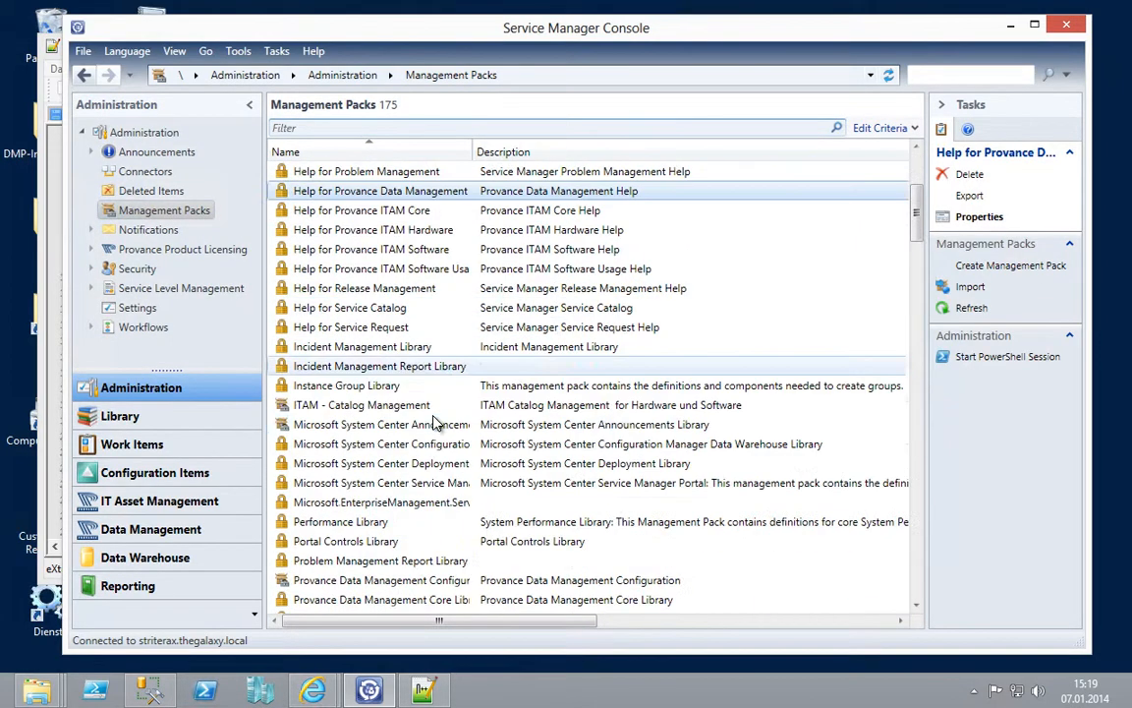
scroll(429, 415, down, 1)
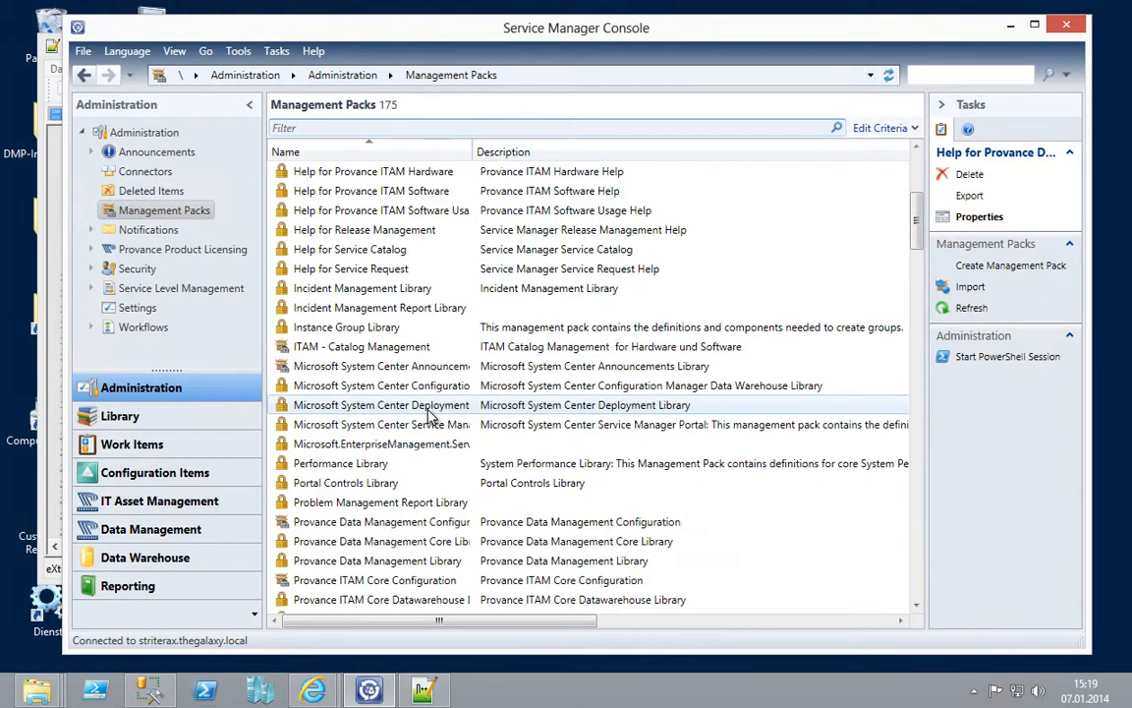
scroll(430, 415, down, 1)
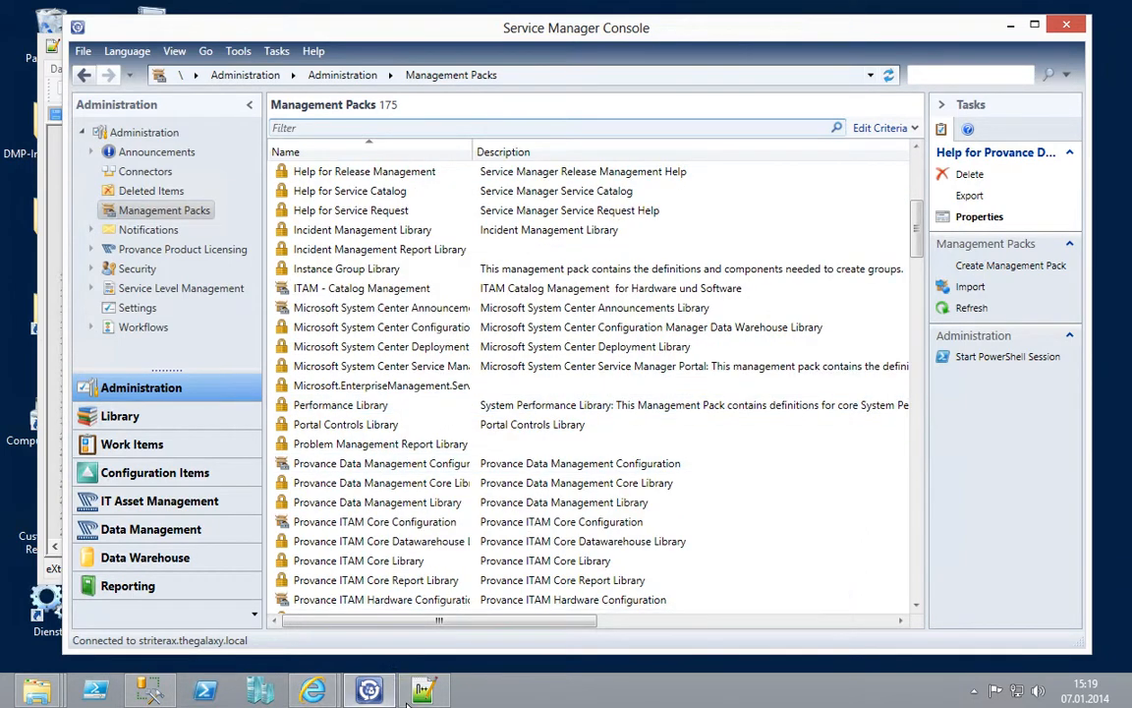
- Return to Notepad++ and display the UserAffiliations_DW.xml management pack
click(422, 690)
click(320, 147)
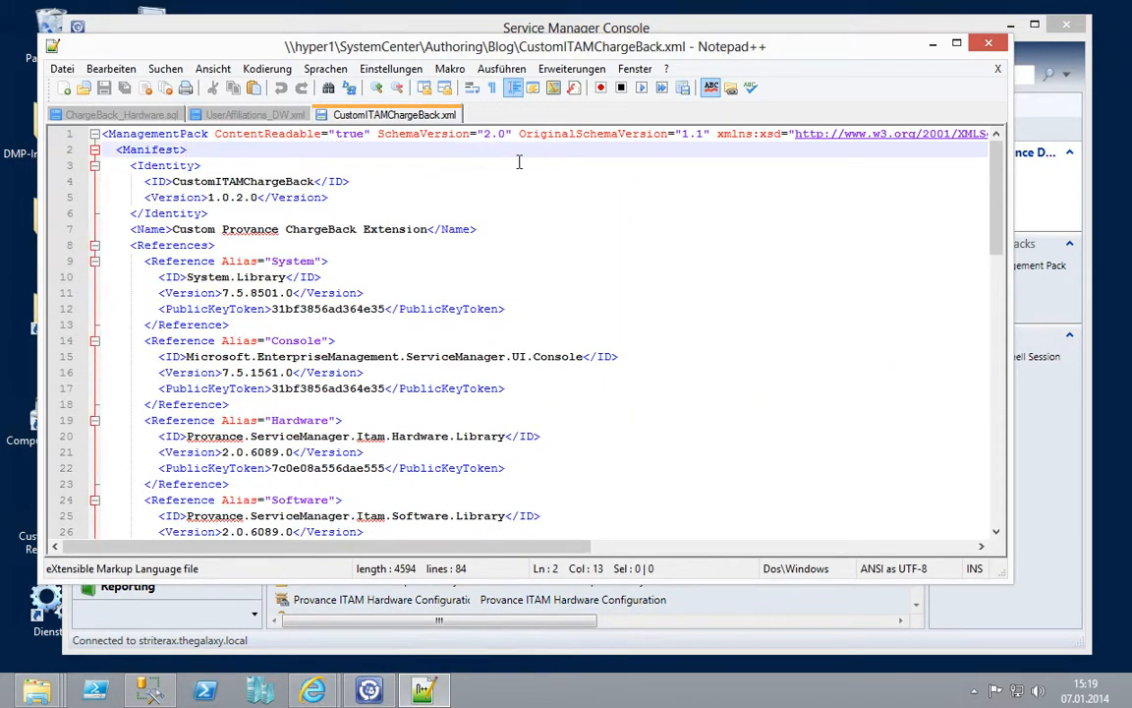
click(251, 112)
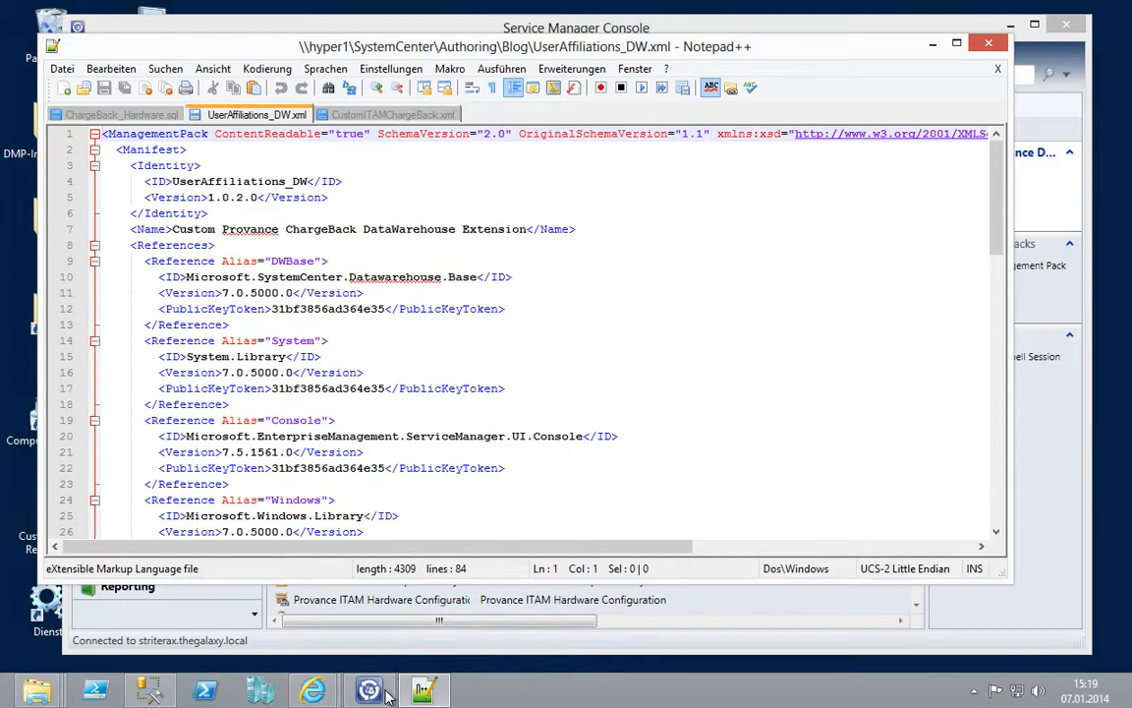
- Switch back to the Service Manager Console and filter the management packs by "user"
mouse_move(386, 671)
click(346, 582)
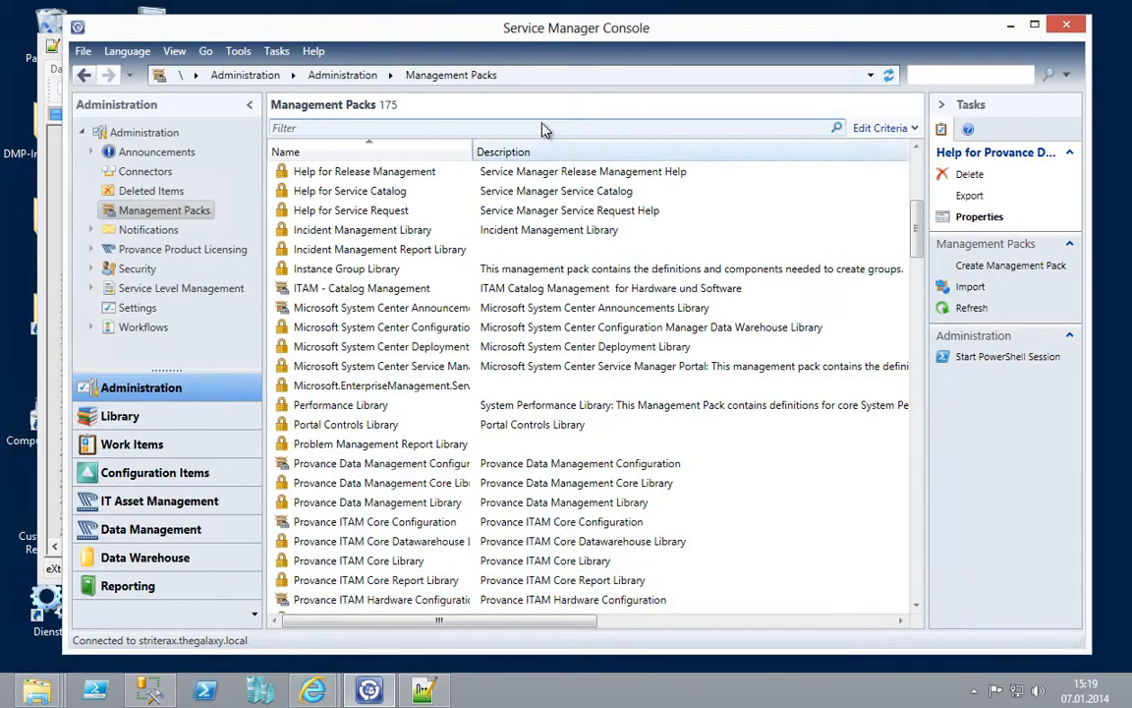
click(521, 123)
text(user)
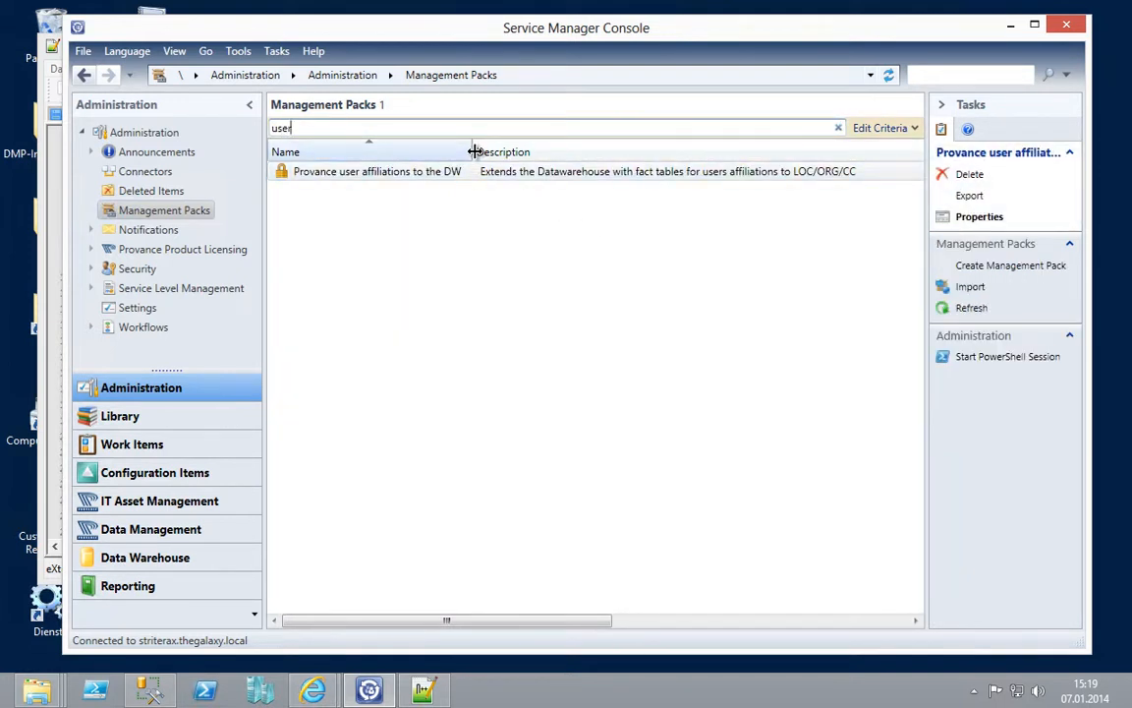
mouse_move(475, 151)
mouse_down()
mouse_move(486, 152)
mouse_move(474, 147)
mouse_up()
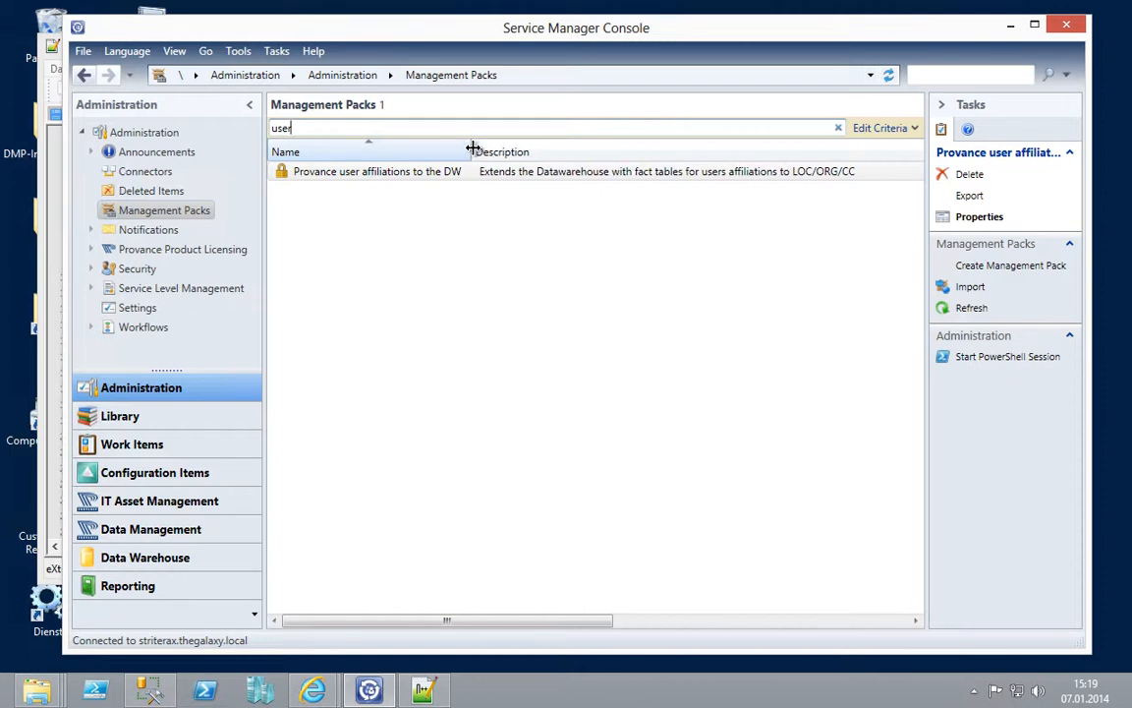
- Minimize the console and review the references, category and warehouse relationship facts in UserAffiliations_DW.xml
click(1011, 27)
click(307, 303)
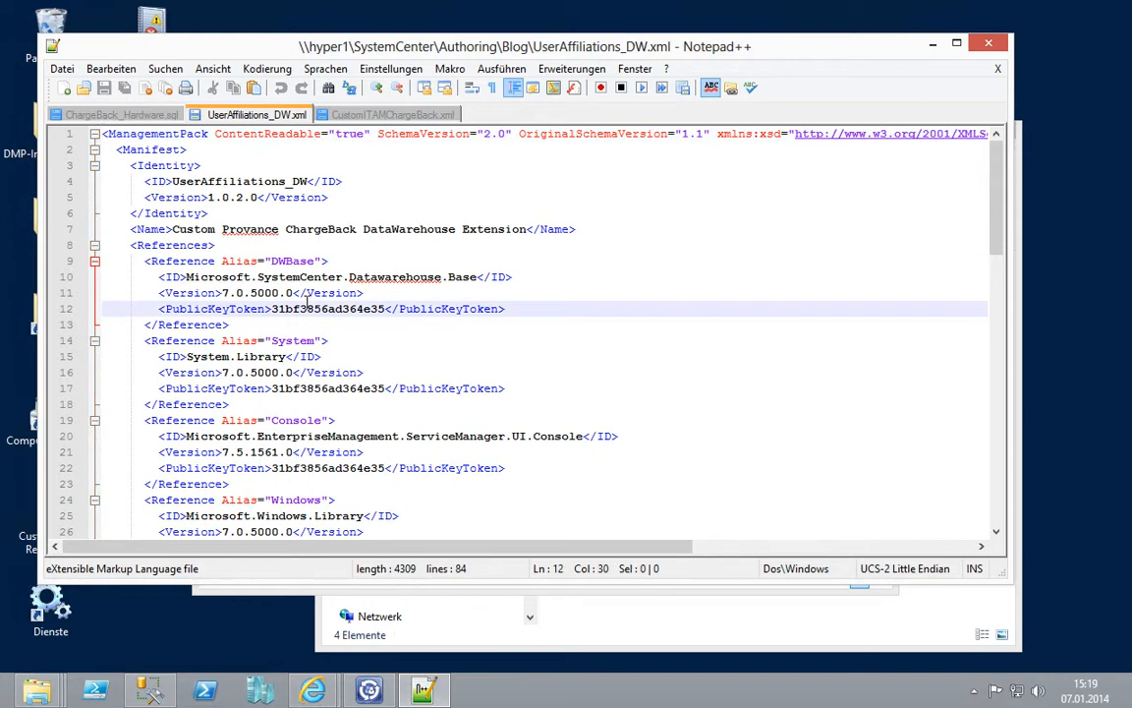
scroll(307, 304, down, 8)
scroll(307, 304, down, 2)
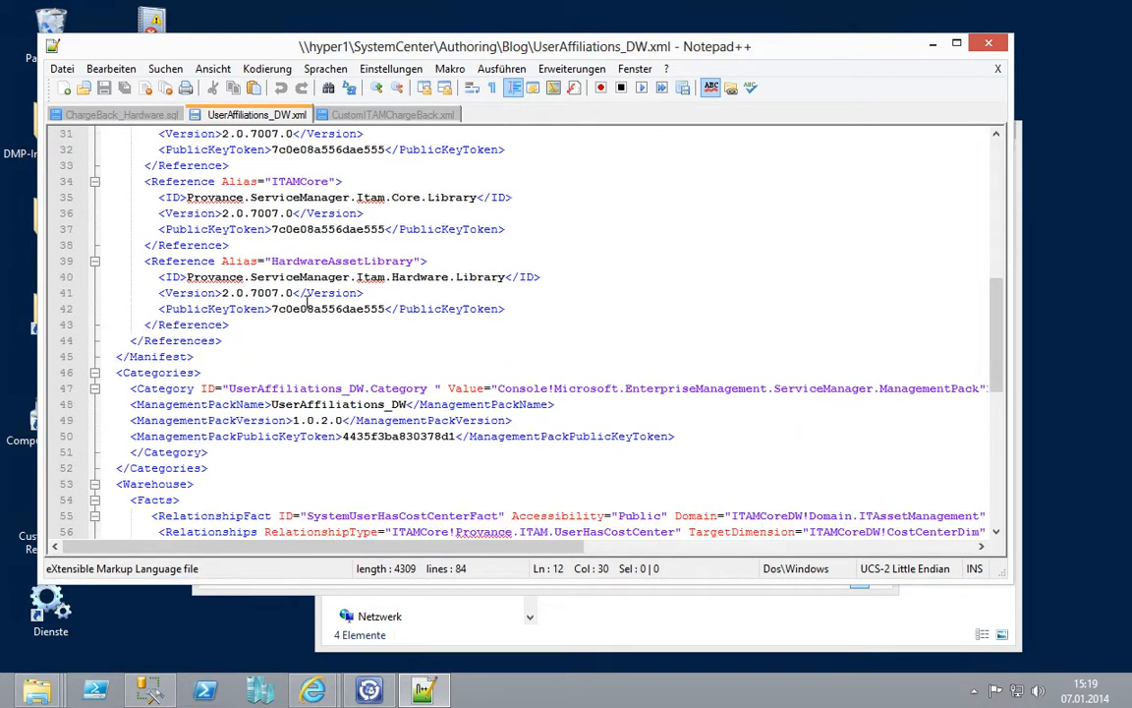
scroll(307, 304, down, 3)
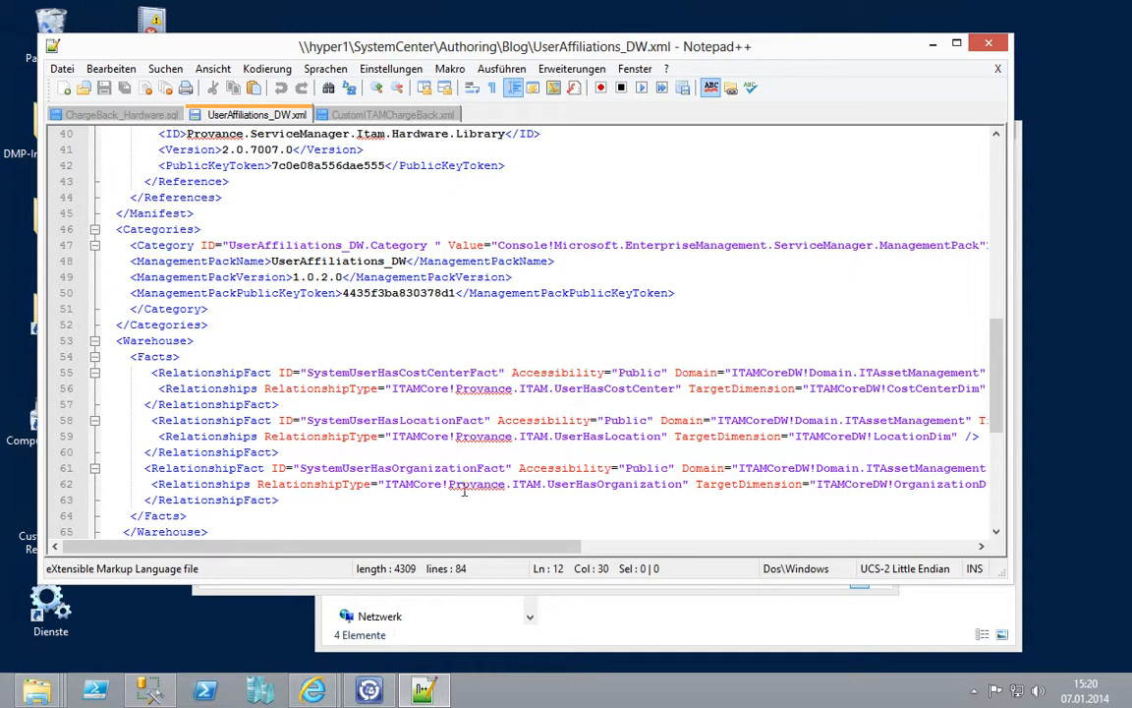
- Bring back the Service Manager Console and search the configuration items for the user's partial surname
click(370, 690)
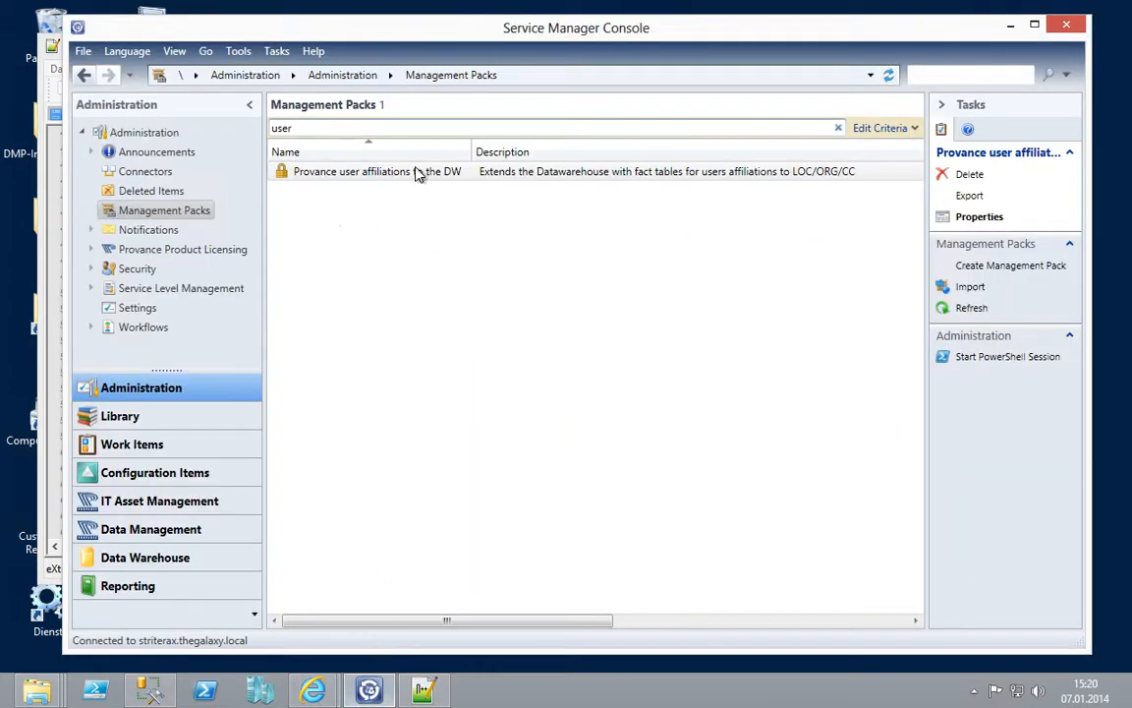
click(922, 77)
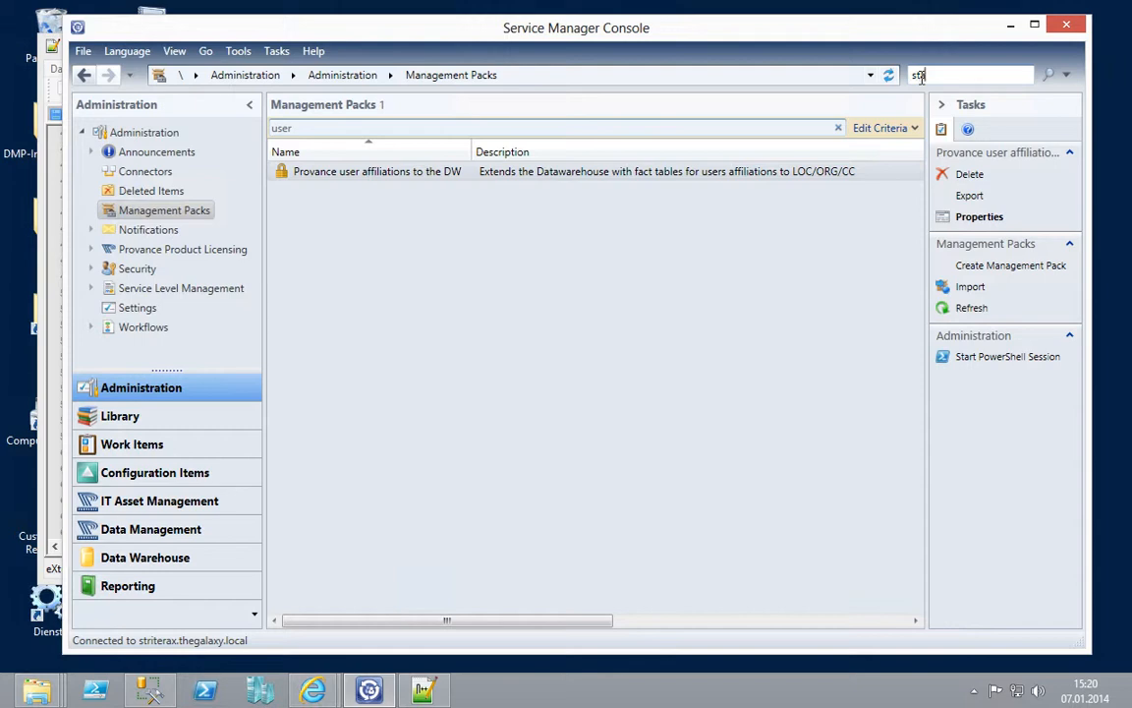
click(1069, 78)
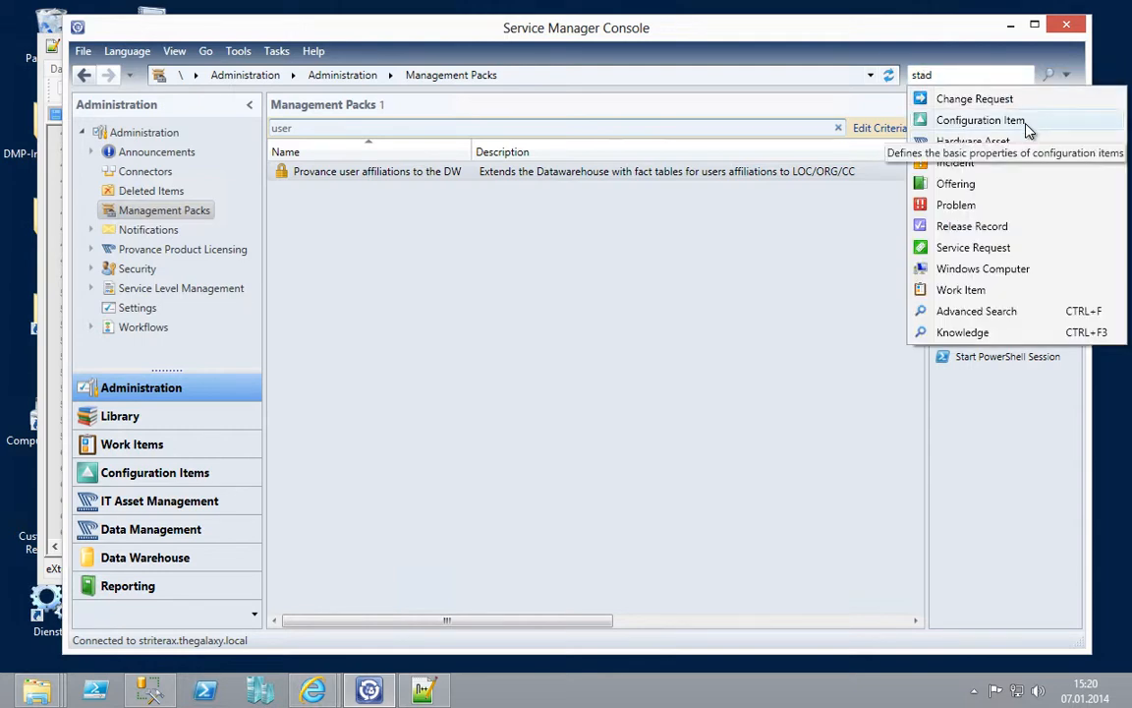
click(1025, 121)
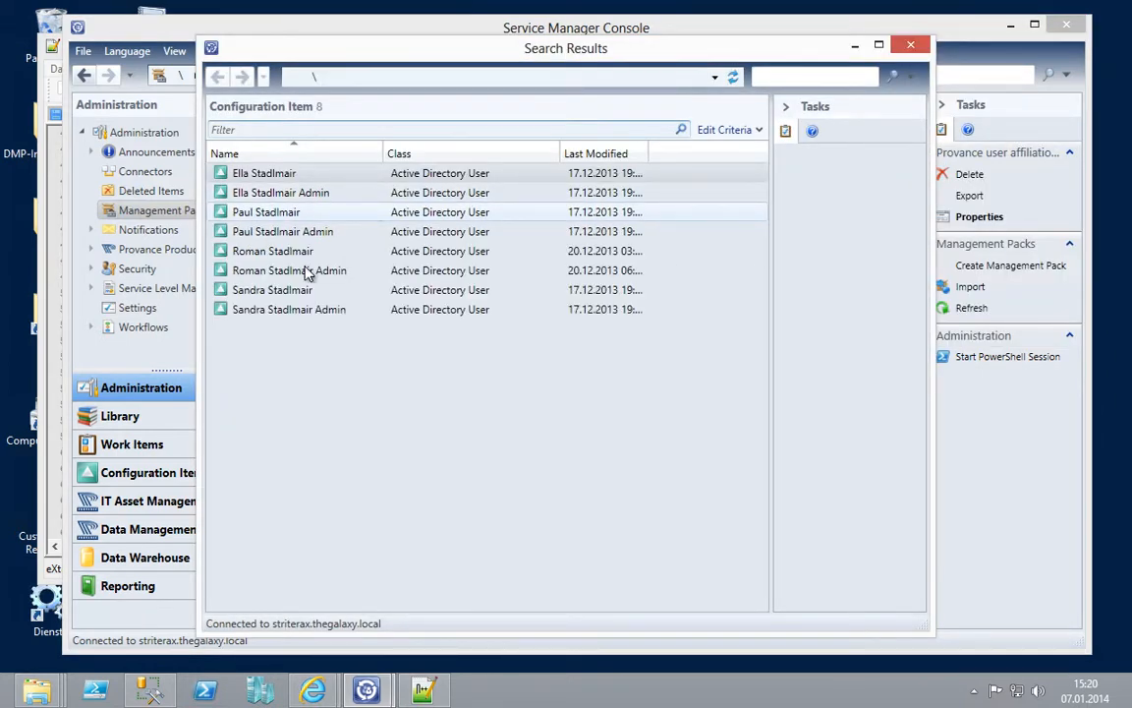
- Open the non-admin user's form from the search results, view its organization and cost center affiliation, and close the windows without saving
click(292, 257)
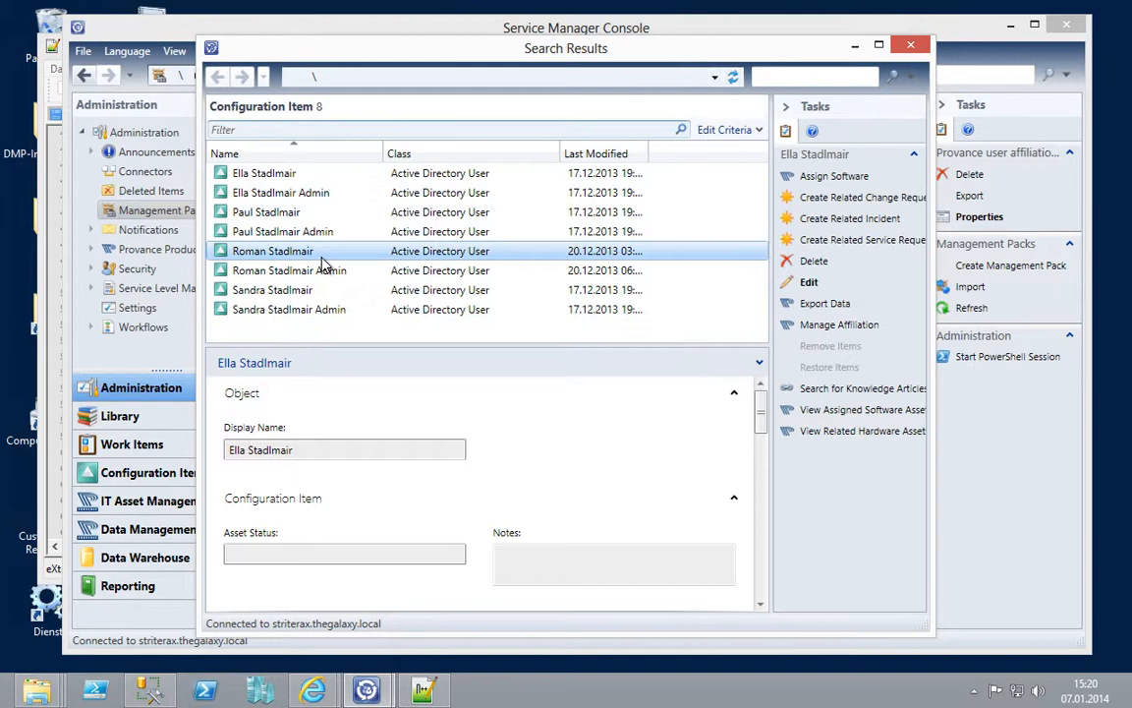
click(837, 326)
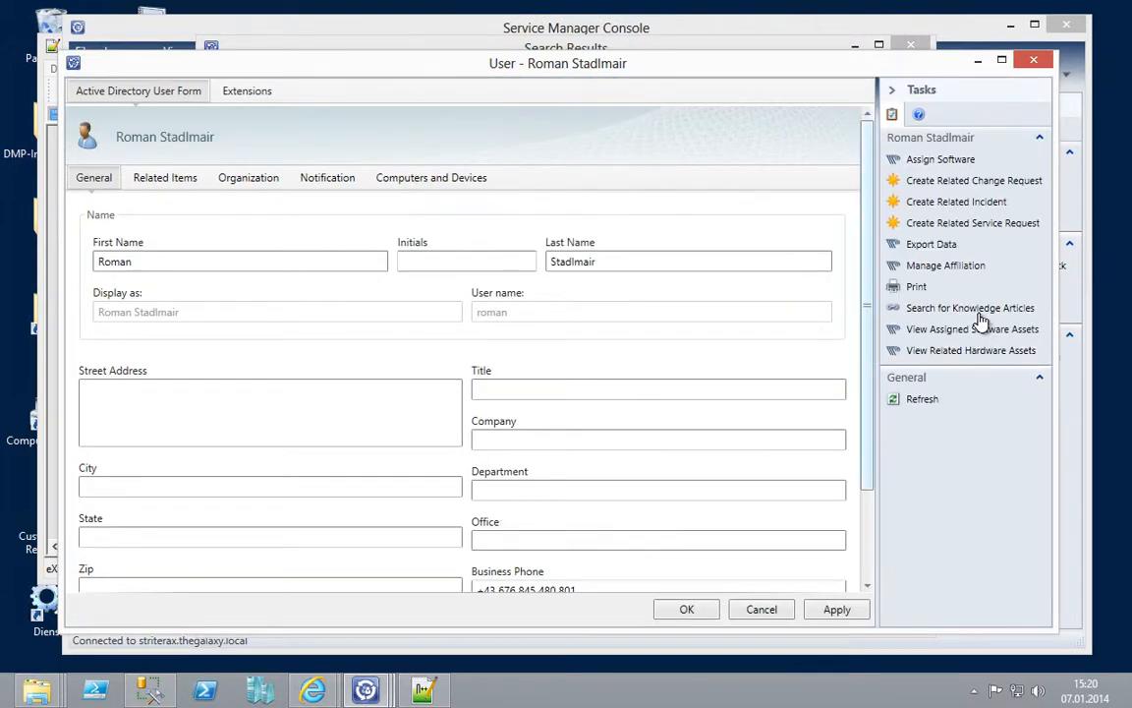
click(942, 268)
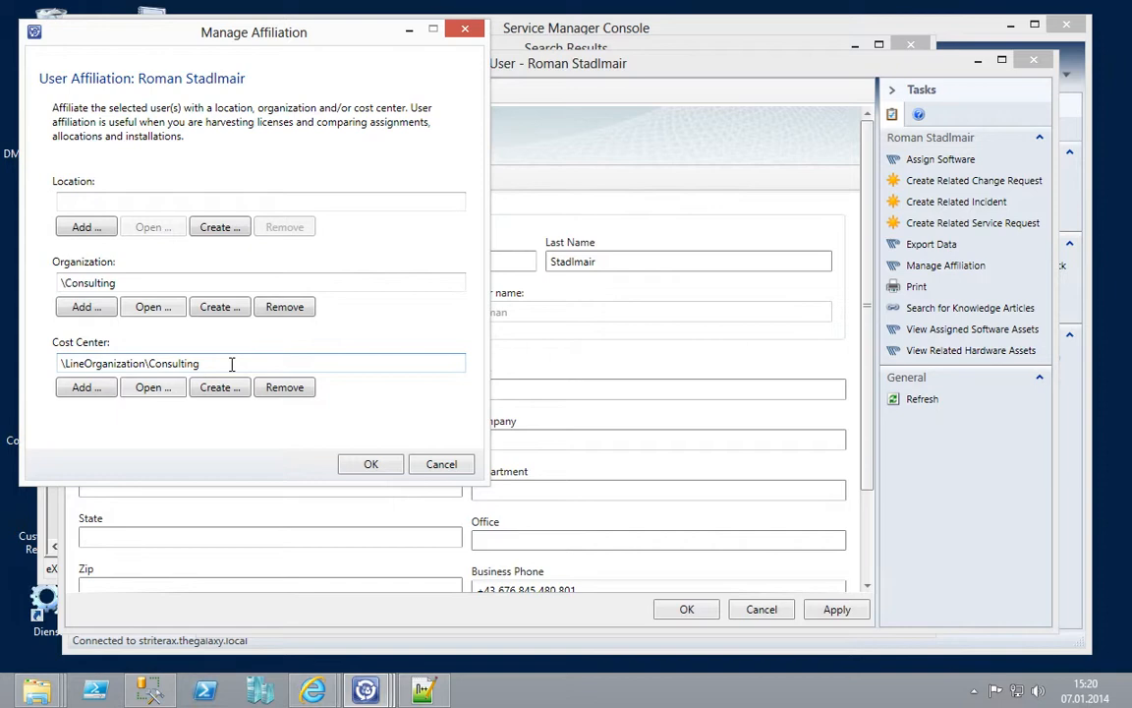
click(438, 464)
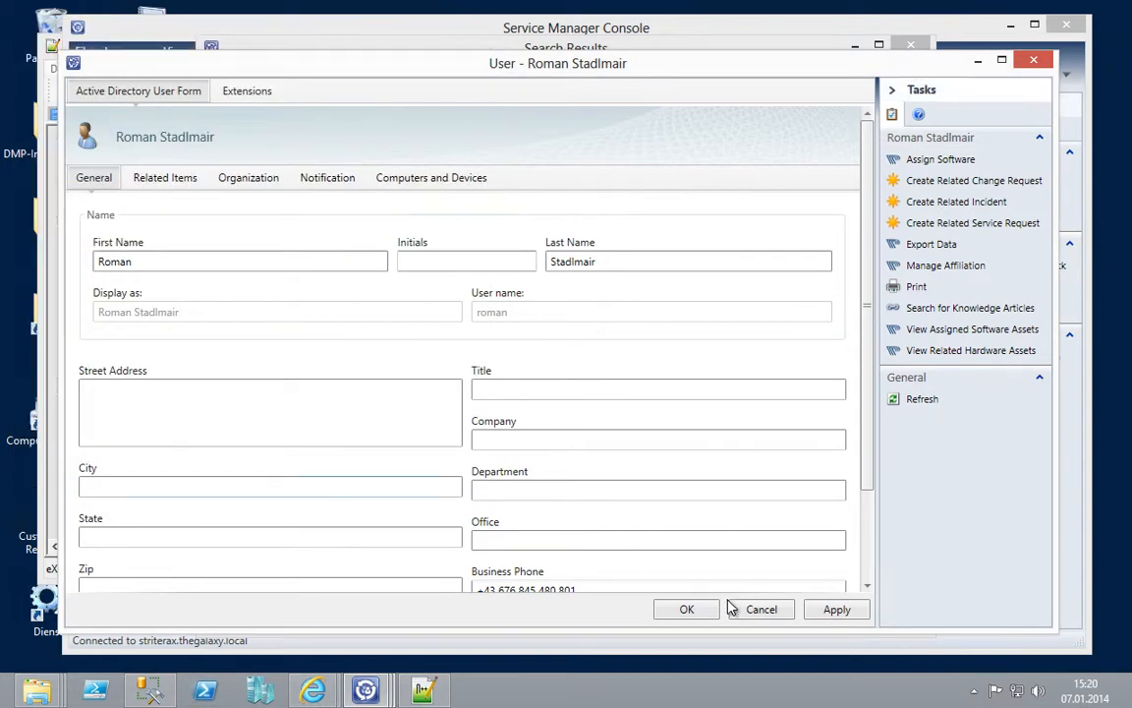
click(758, 609)
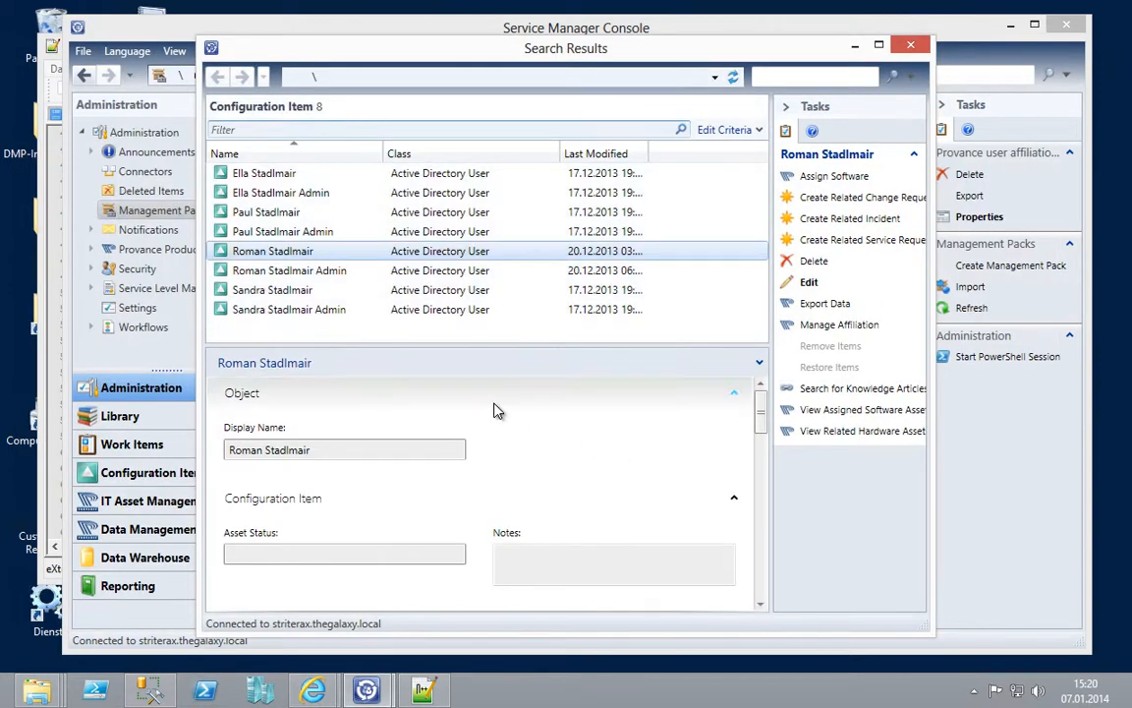
click(912, 48)
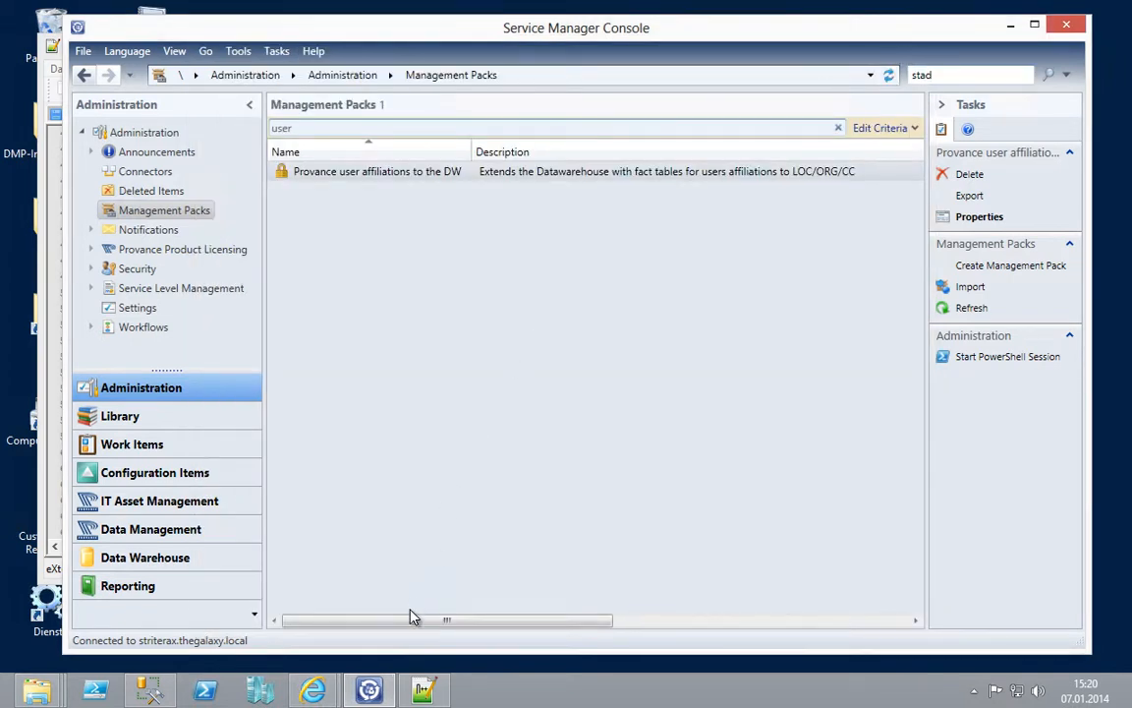
- Return to UserAffiliations_DW.xml in Notepad++ and examine the SystemUserHasCostCenterFact relationship fact, highlighting part of its definition
click(424, 688)
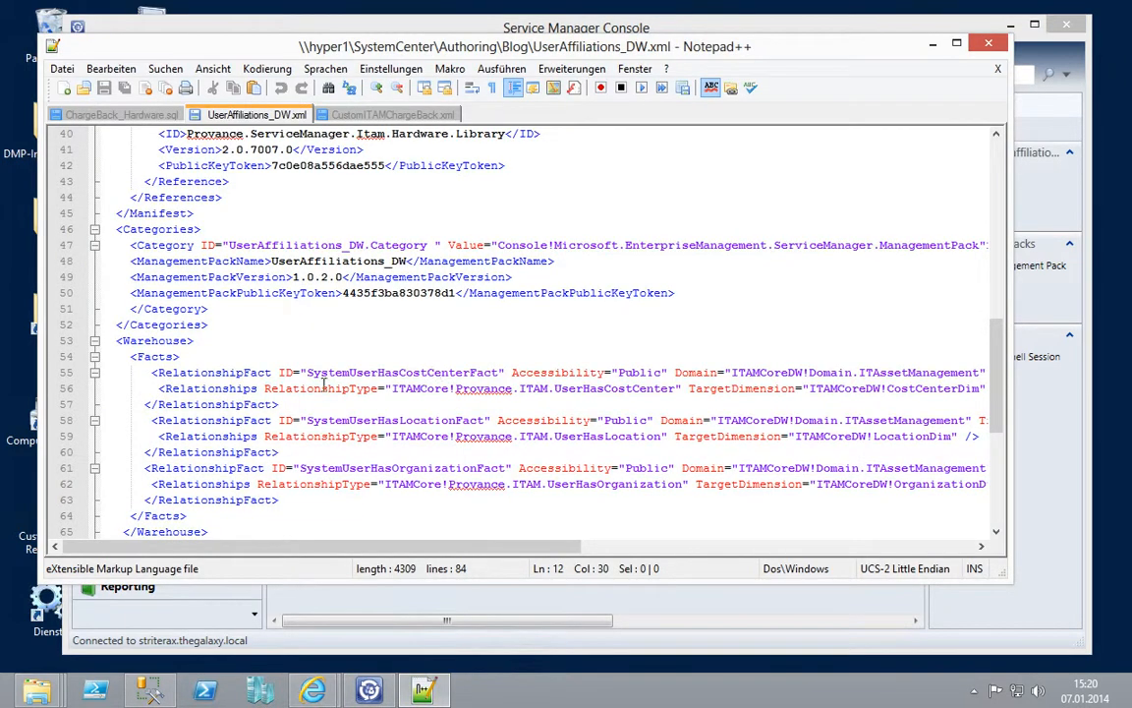
drag(153, 376, 423, 378)
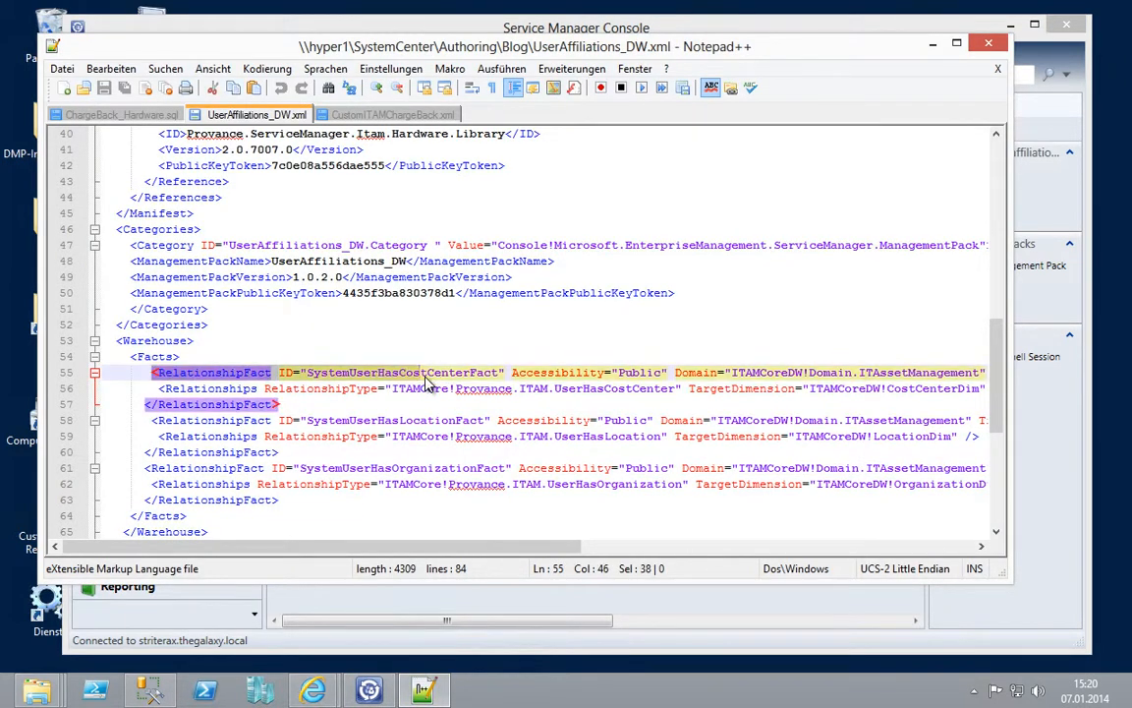
click(435, 378)
drag(572, 547, 401, 424)
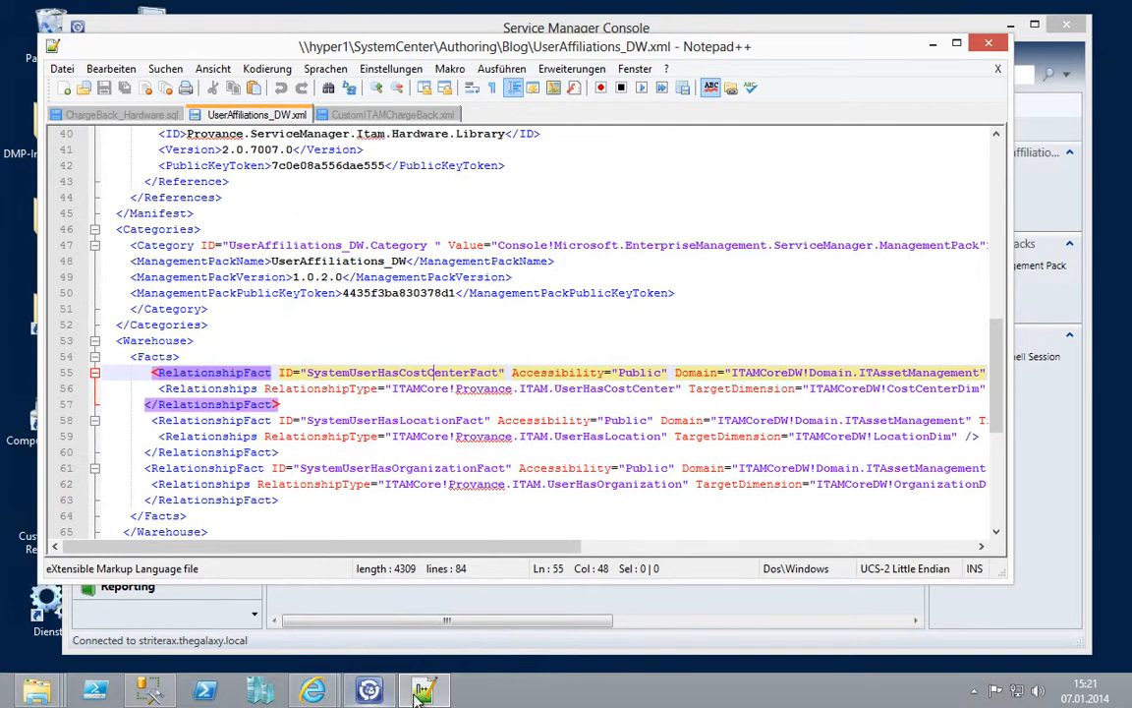
- Switch to the Blog folder in File Explorer and open SealingInstruction.txt with Notepad++
mouse_move(430, 696)
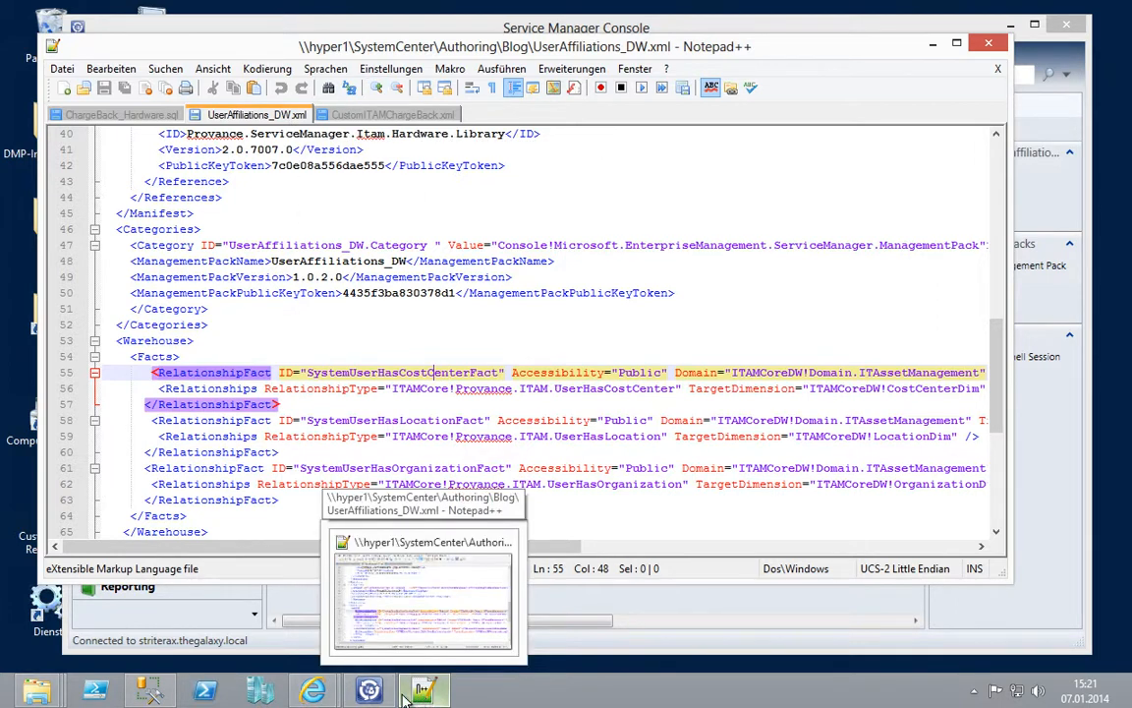
mouse_move(44, 690)
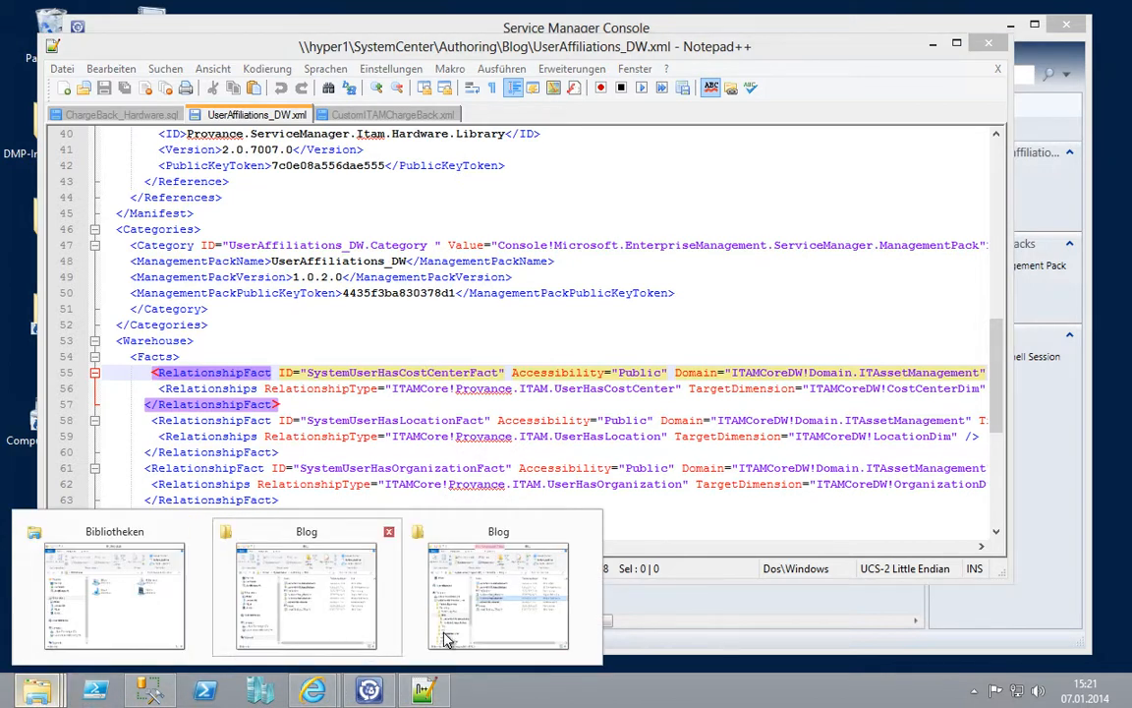
click(518, 629)
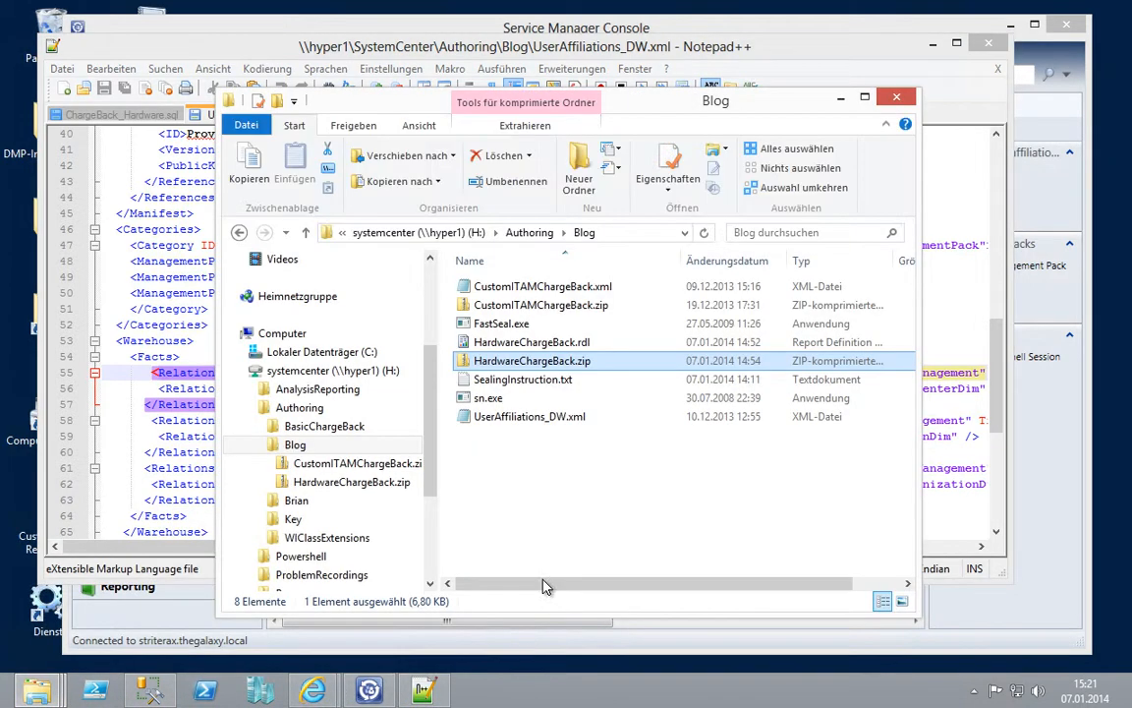
click(564, 381)
right_click(565, 384)
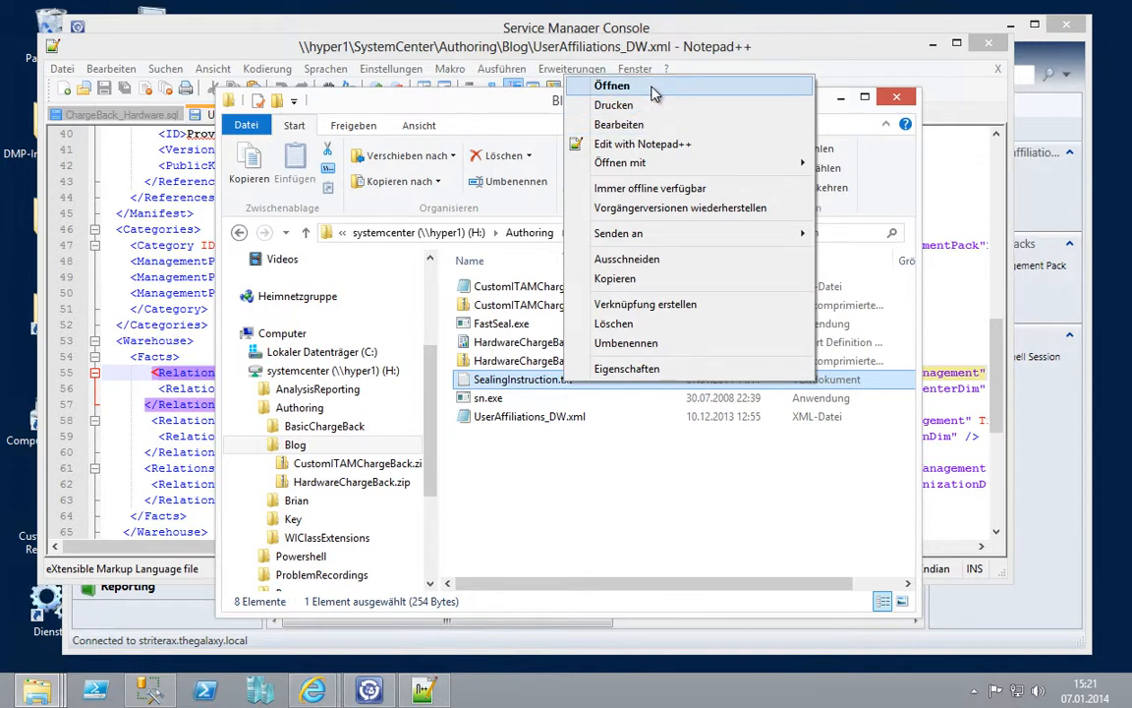
click(644, 145)
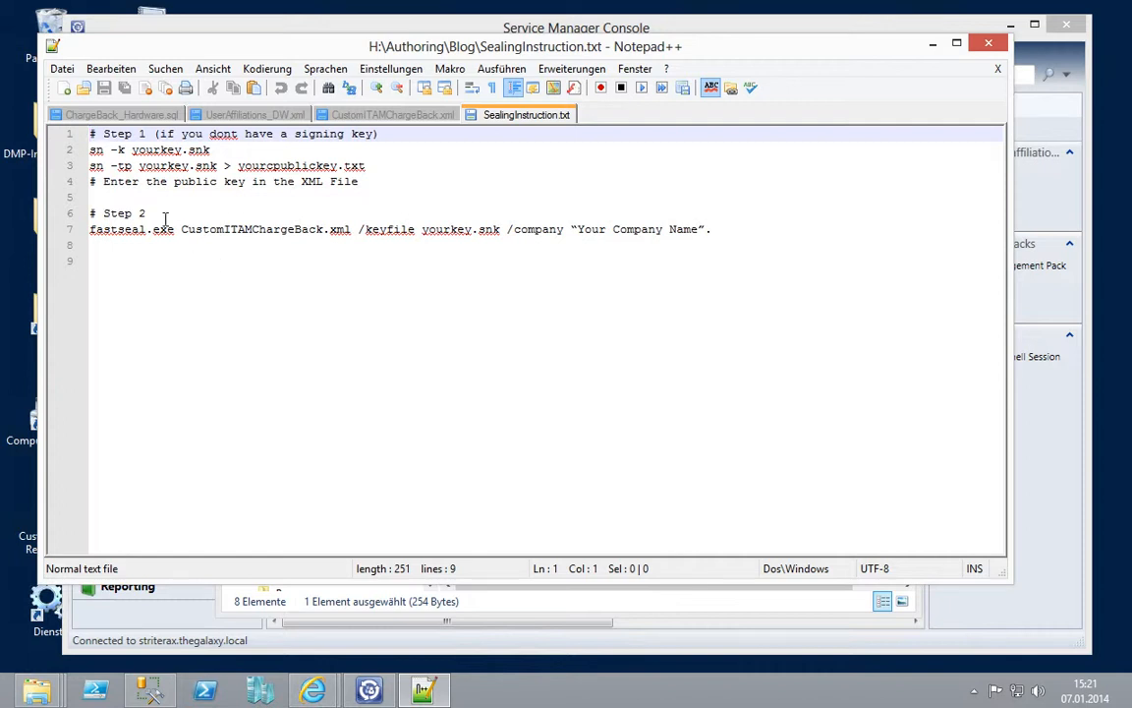
- Review the Step 1 commands for creating a signing key and exporting its public key, highlighting yourcpublickey.txt
click(92, 150)
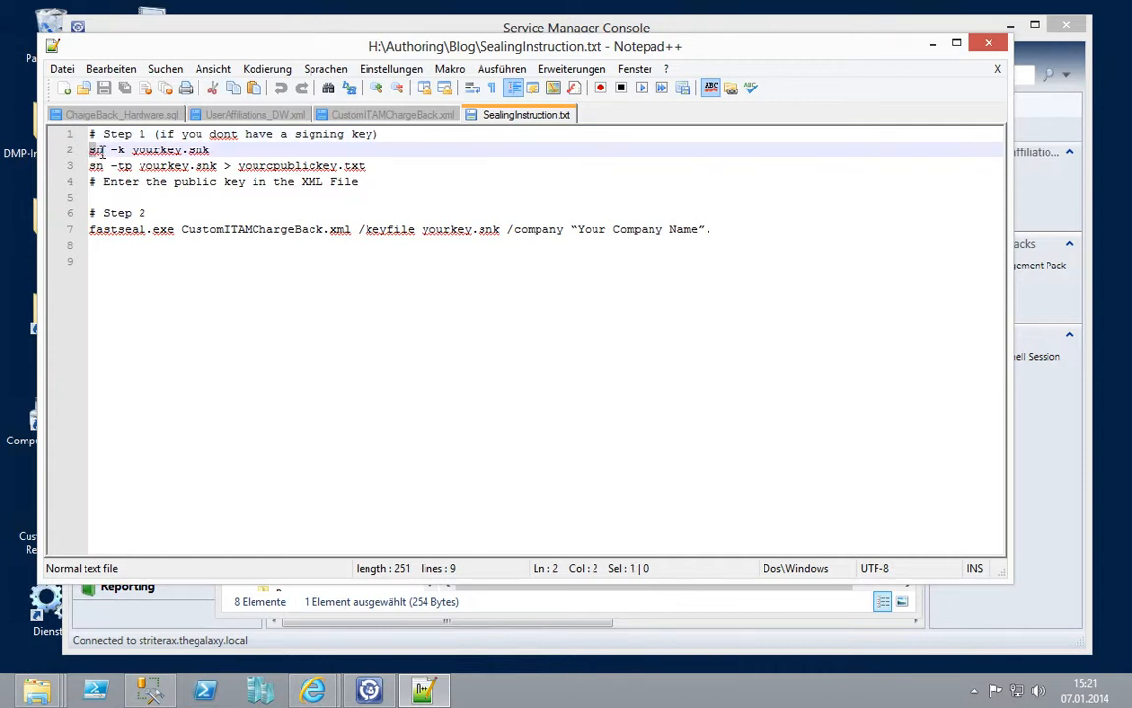
double_click(96, 149)
click(157, 134)
click(214, 149)
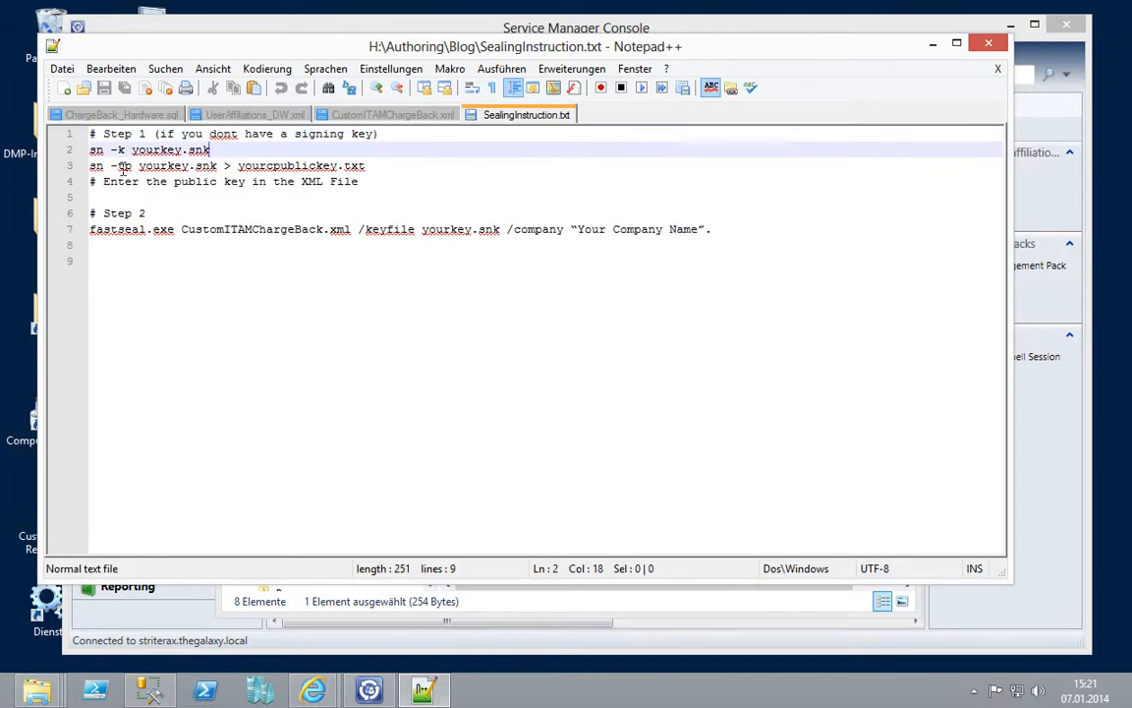
drag(237, 165, 372, 167)
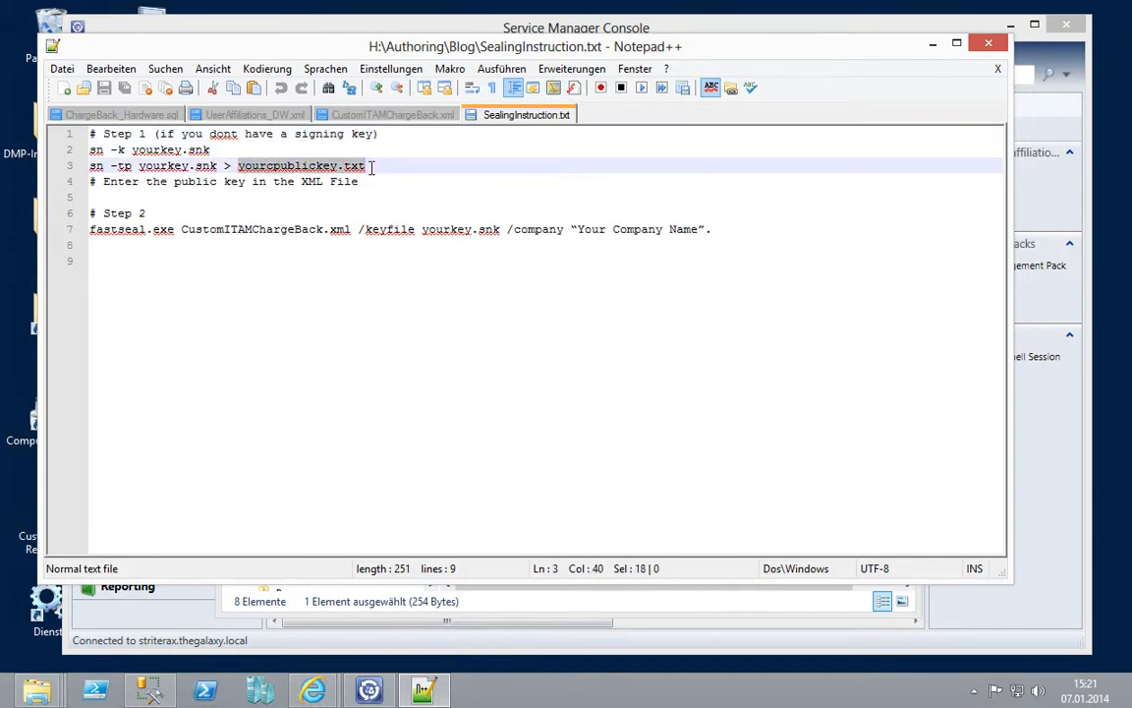
click(259, 176)
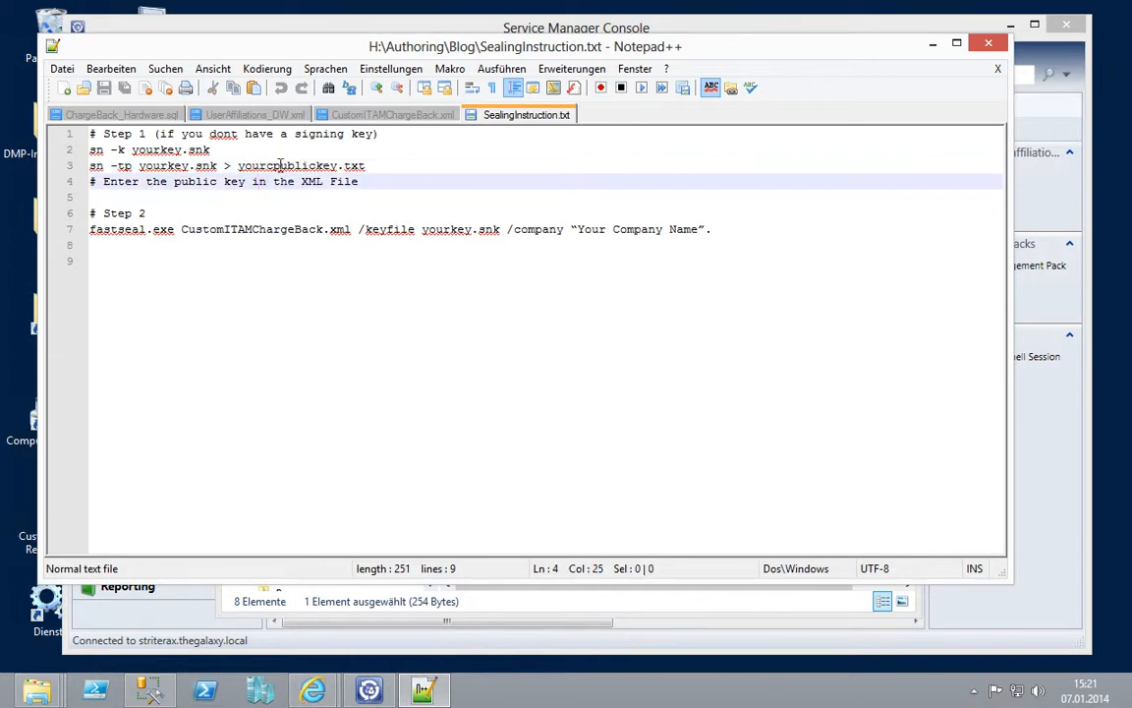
- Switch to CustomITAMChargeBack.xml and highlight part of the ManagementPackPublicKeyToken value in the Categories section
click(371, 116)
scroll(362, 330, down, 7)
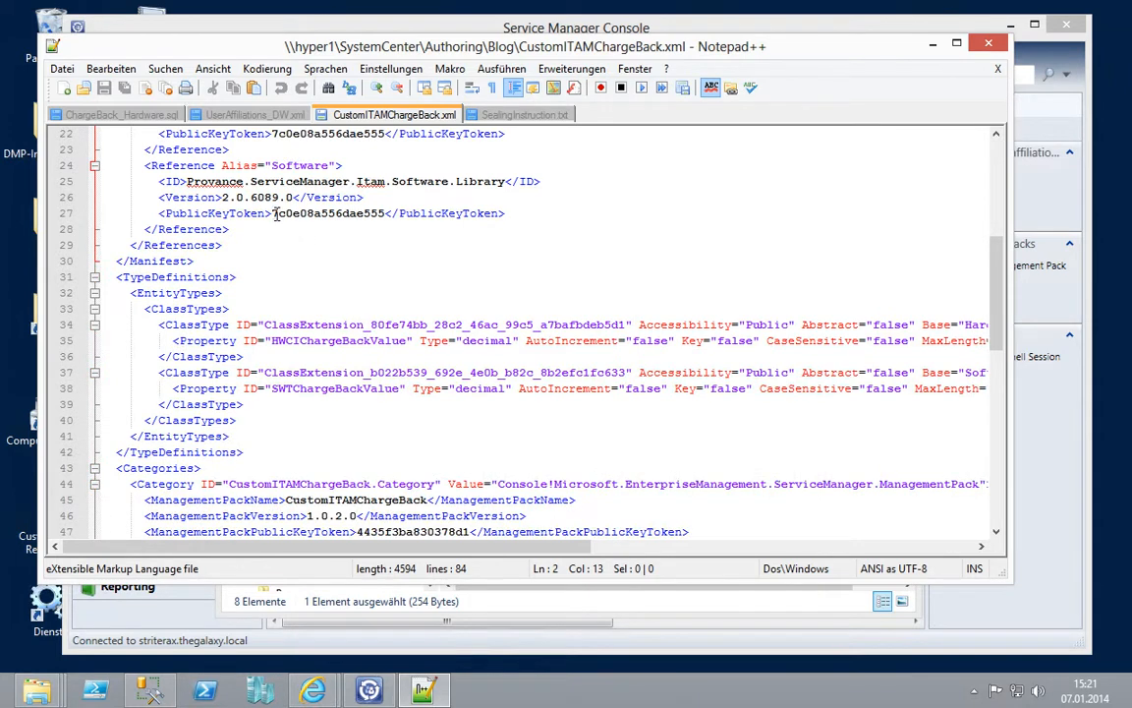
scroll(318, 271, down, 3)
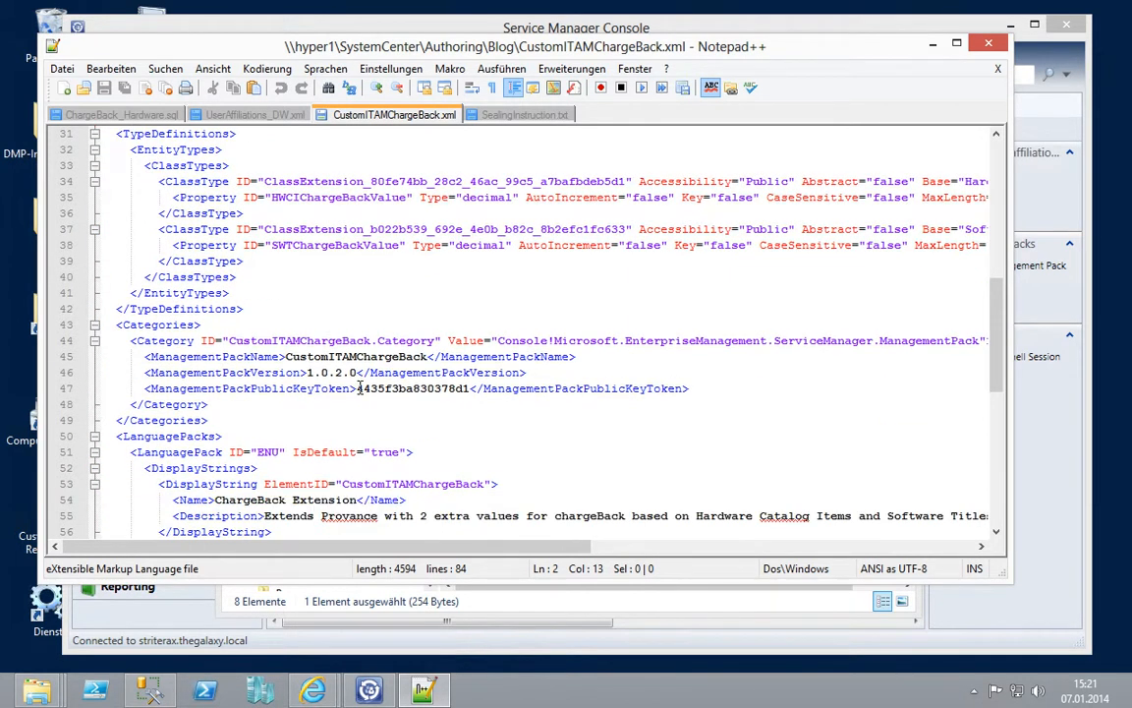
drag(359, 388, 450, 385)
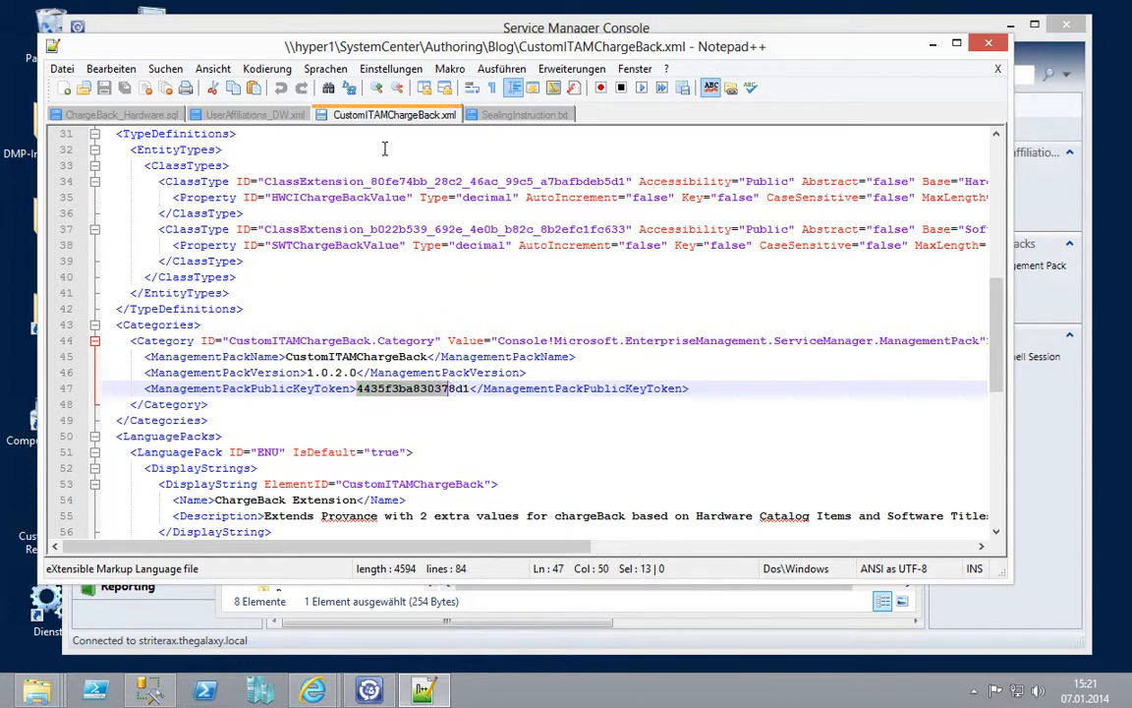
- Return to SealingInstruction.txt and examine the fastseal.exe sealing command under Step 2
click(489, 116)
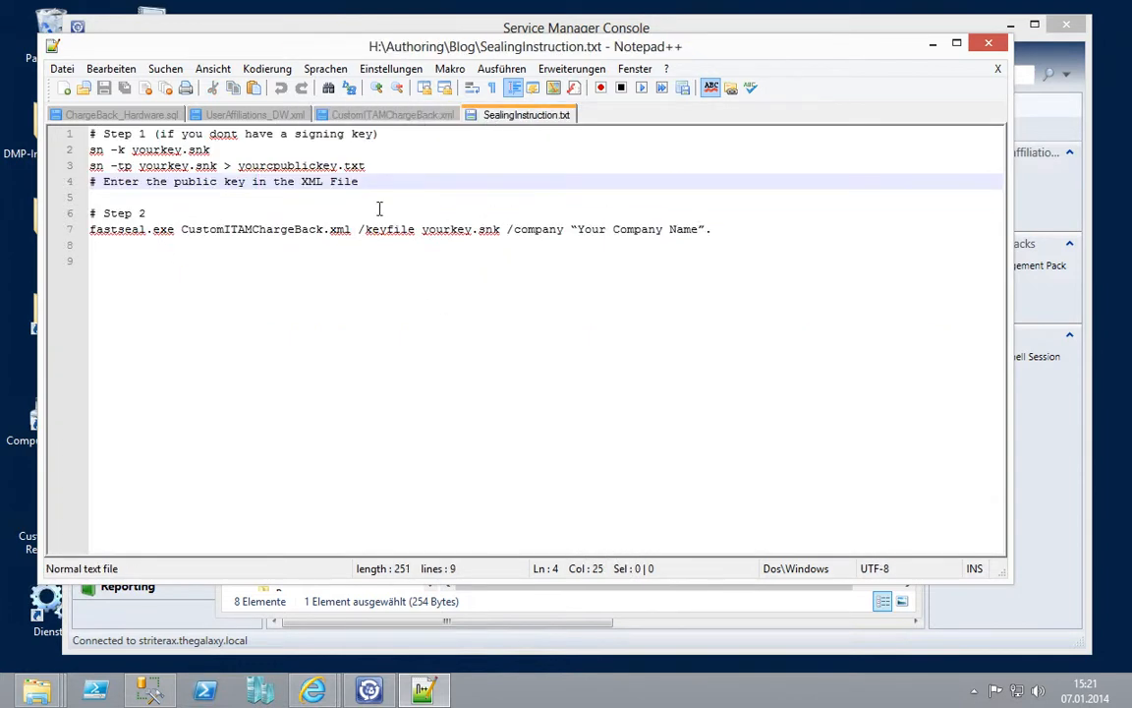
click(175, 228)
click(103, 229)
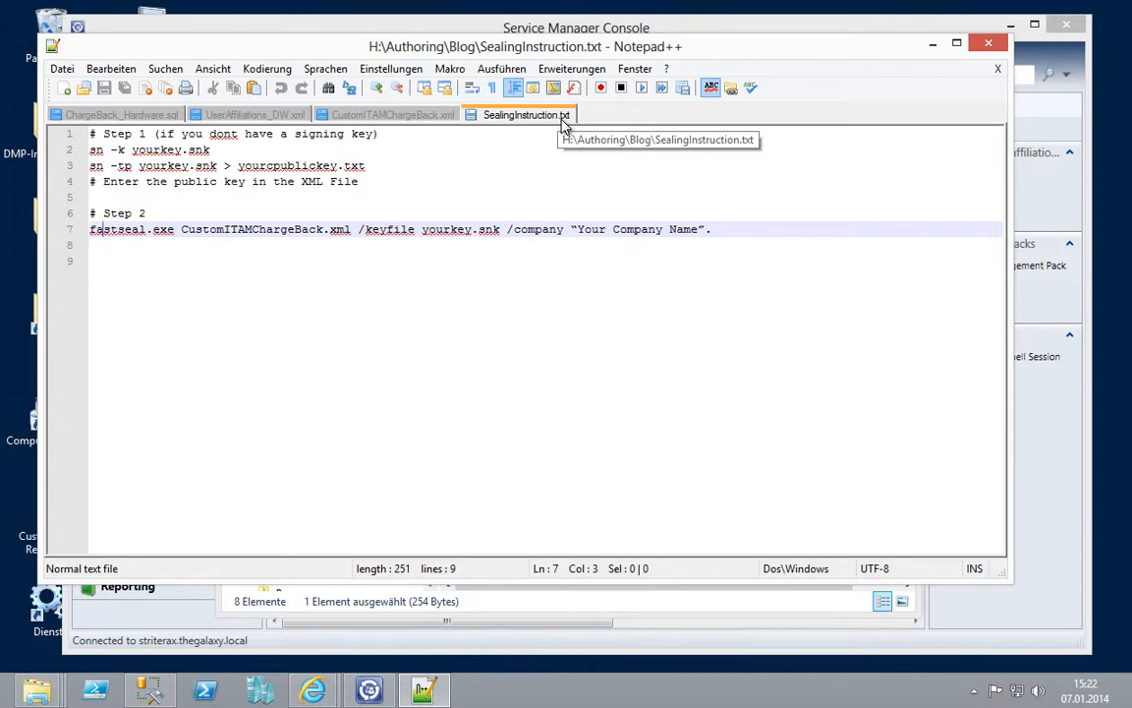
- Minimize Notepad++, bring the Service Manager Console forward, and widen the Name column in the Management Packs list
click(932, 46)
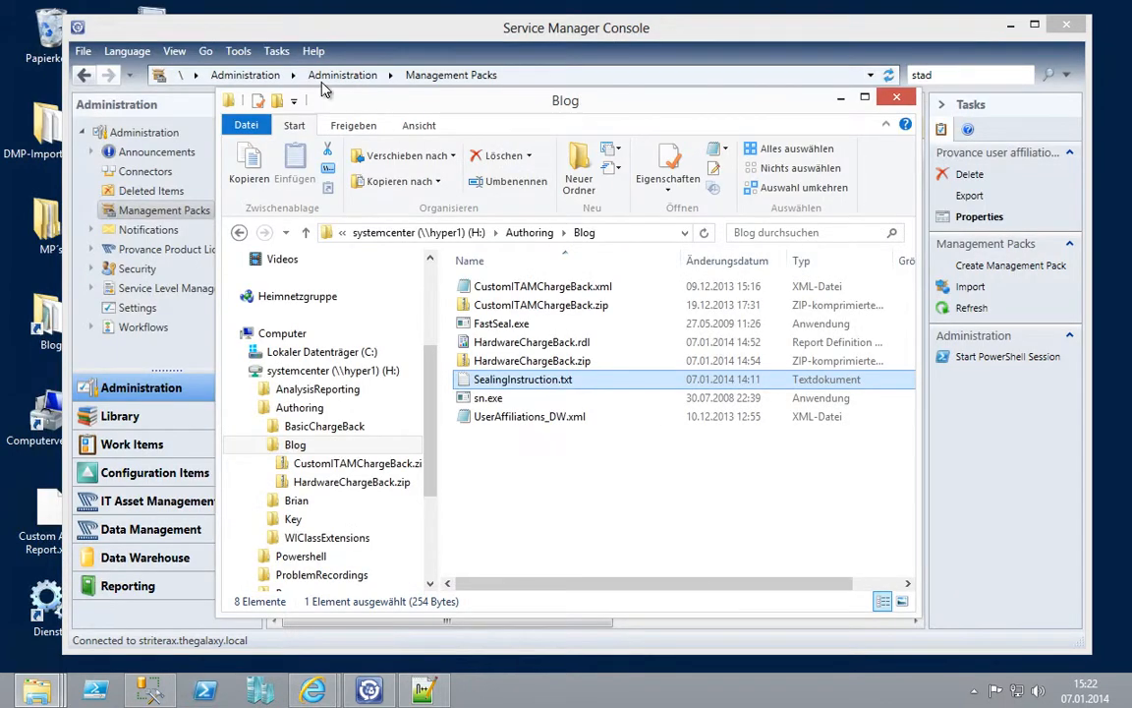
click(300, 36)
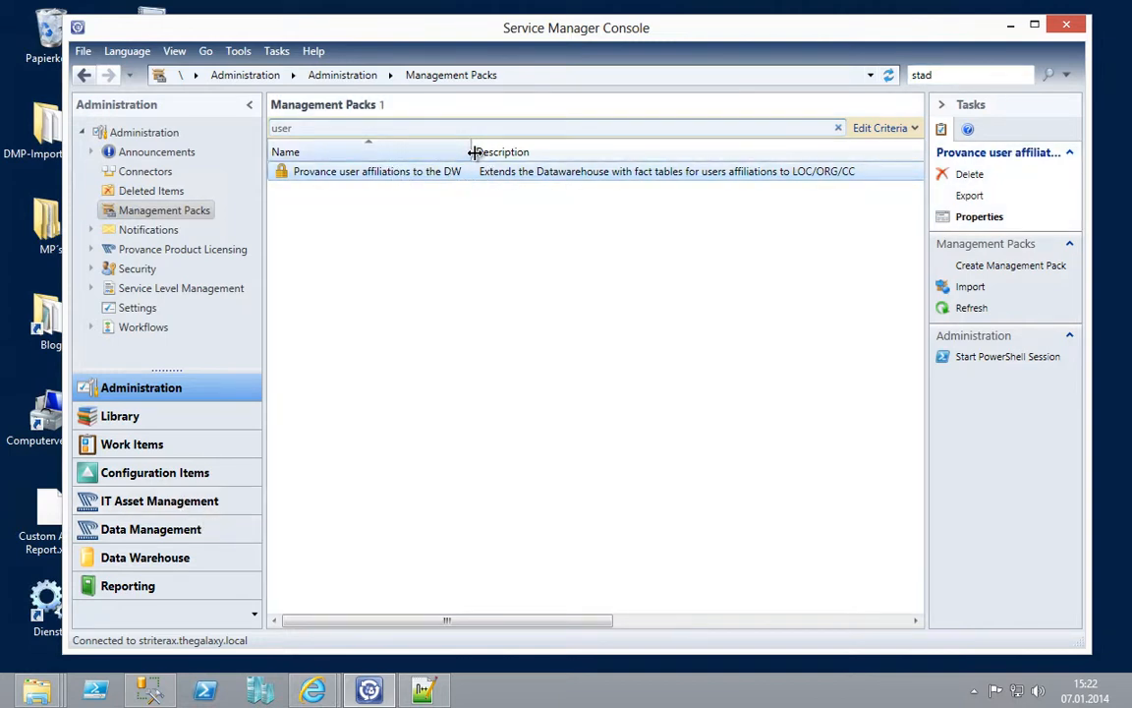
drag(473, 152, 537, 153)
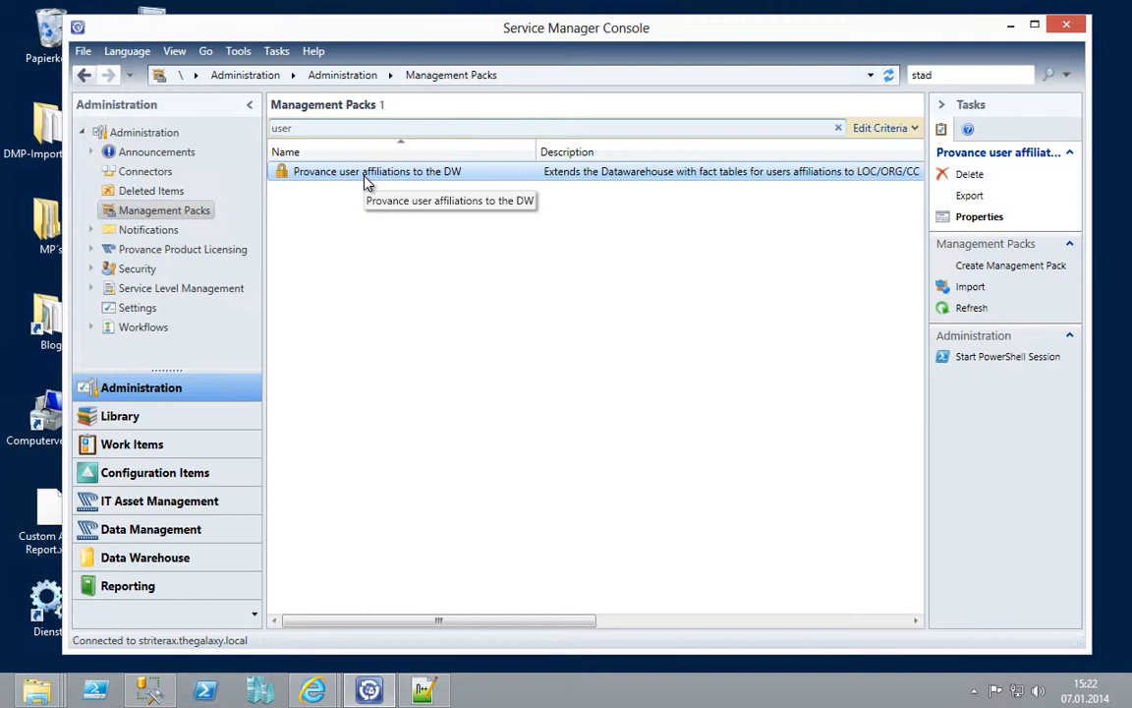
- Switch to SQL Server Management Studio and locate the SystemUserHasCostCenterFactvw and SystemUserHasLocationFactvw views in the DWDataMart database
click(150, 691)
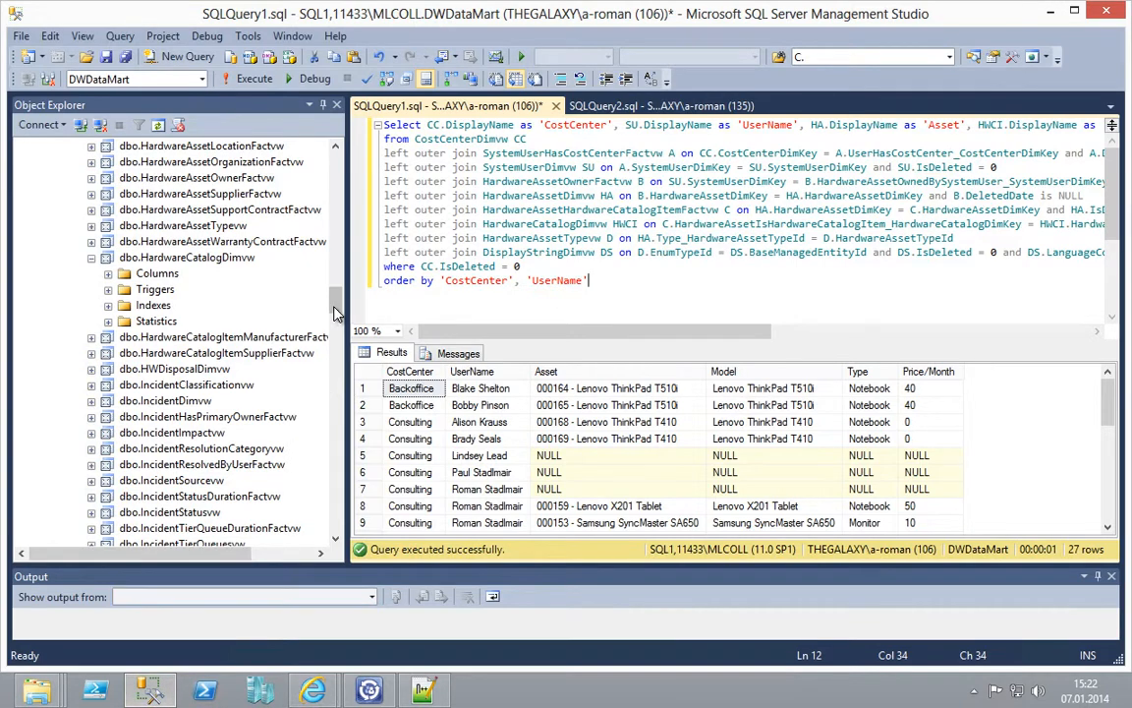
drag(334, 313, 358, 485)
click(250, 387)
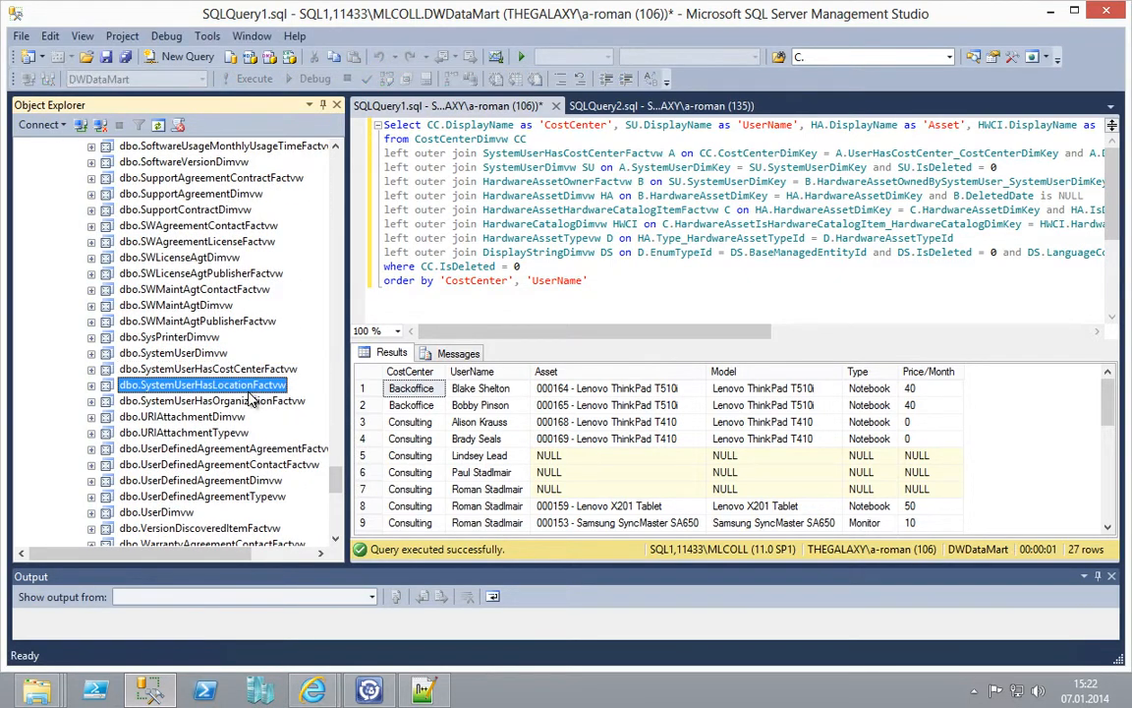
click(246, 370)
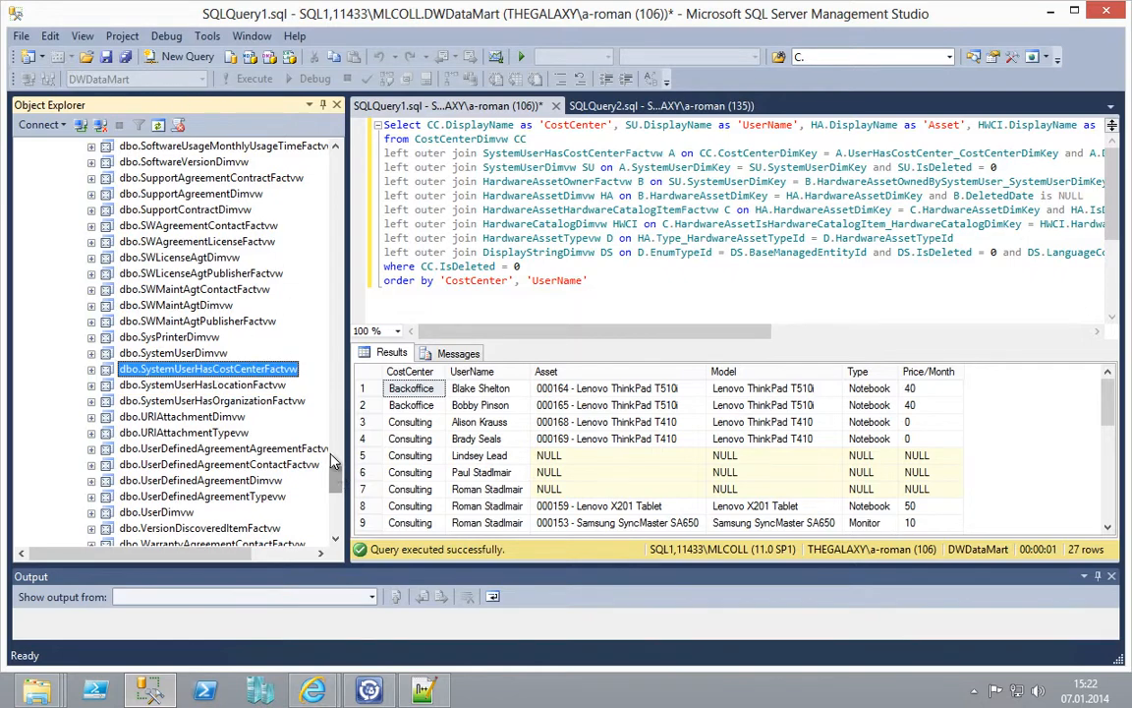
drag(331, 461, 297, 141)
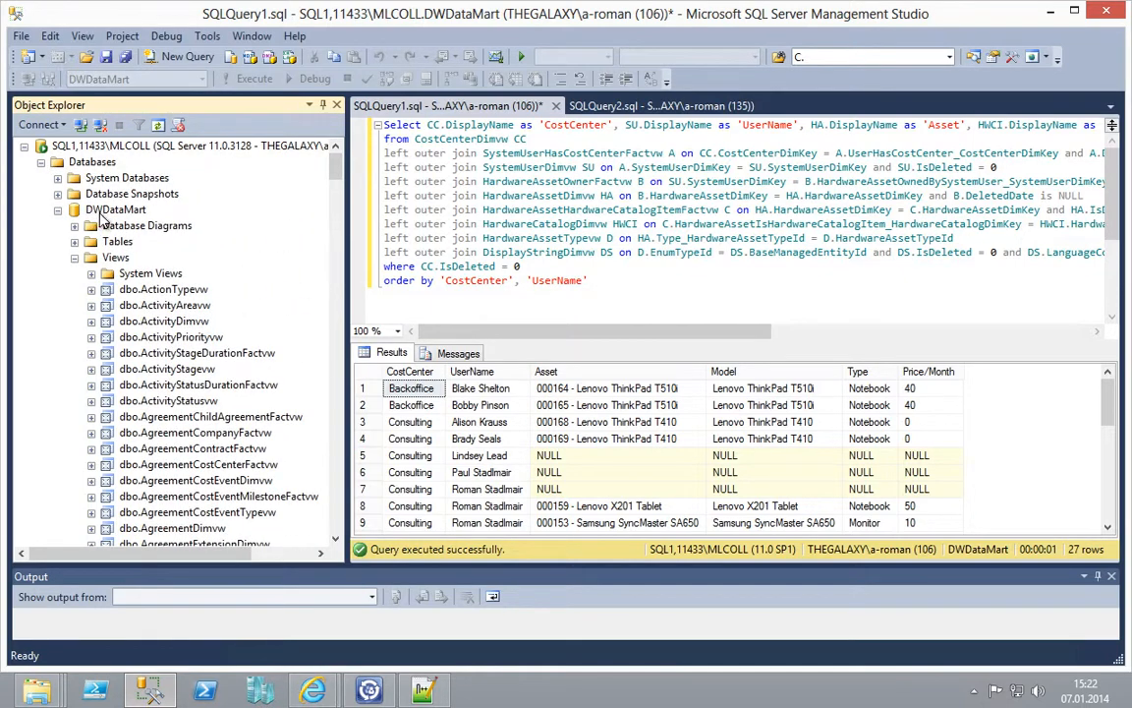
drag(334, 165, 361, 494)
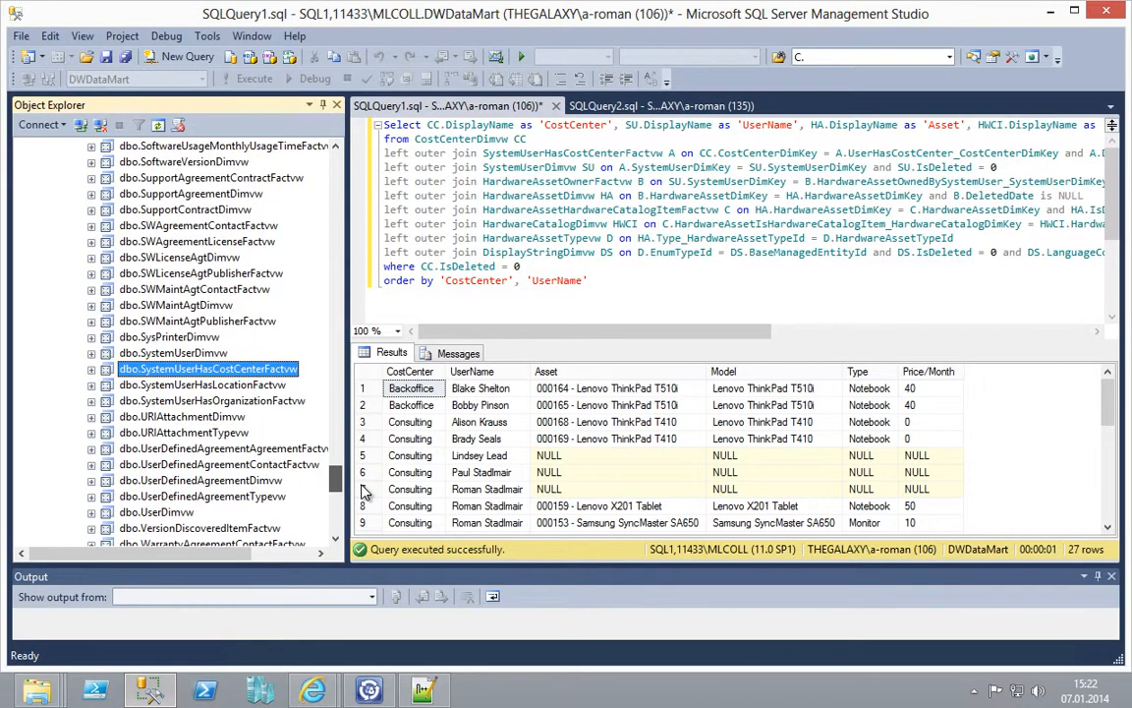
- Select the top 1000 rows of the dbo.SystemUserHasCostCenterFactvw view
click(168, 386)
click(170, 402)
click(171, 387)
click(174, 374)
right_click(211, 368)
click(263, 395)
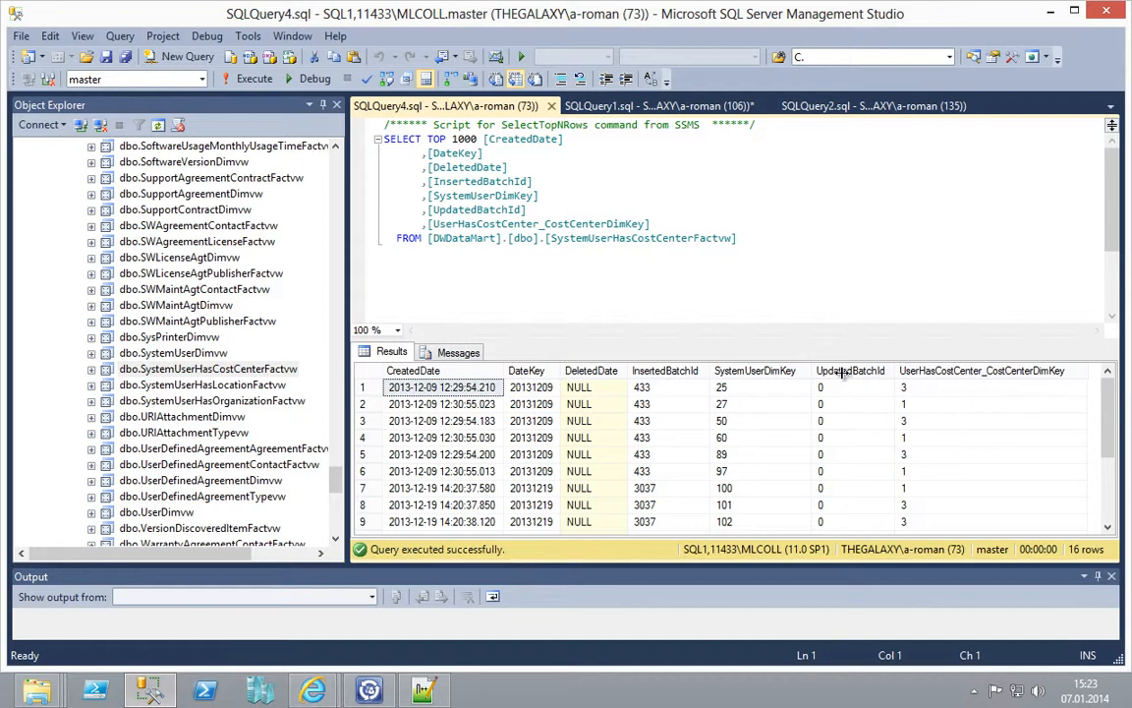
- Look through the SQLQuery1.sql and SQLQuery2.sql results, locate dbo.HardwareCatalogDimvw, and examine the HWCIChargeBackValue column
click(664, 107)
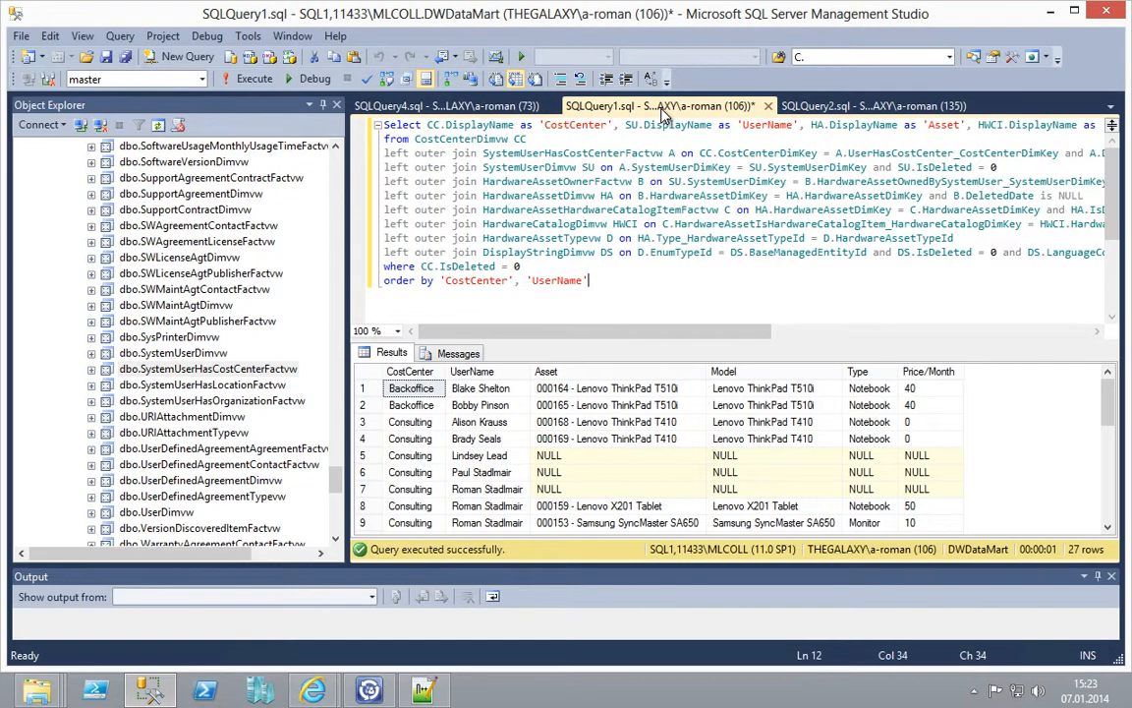
click(789, 105)
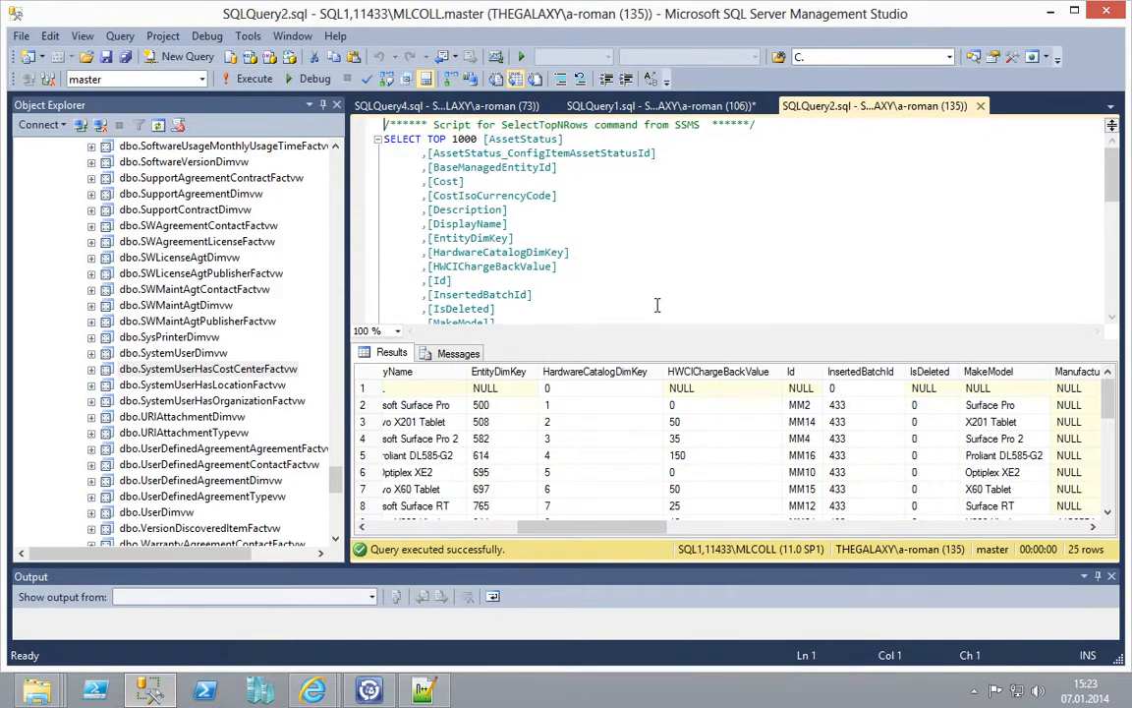
drag(335, 474, 359, 294)
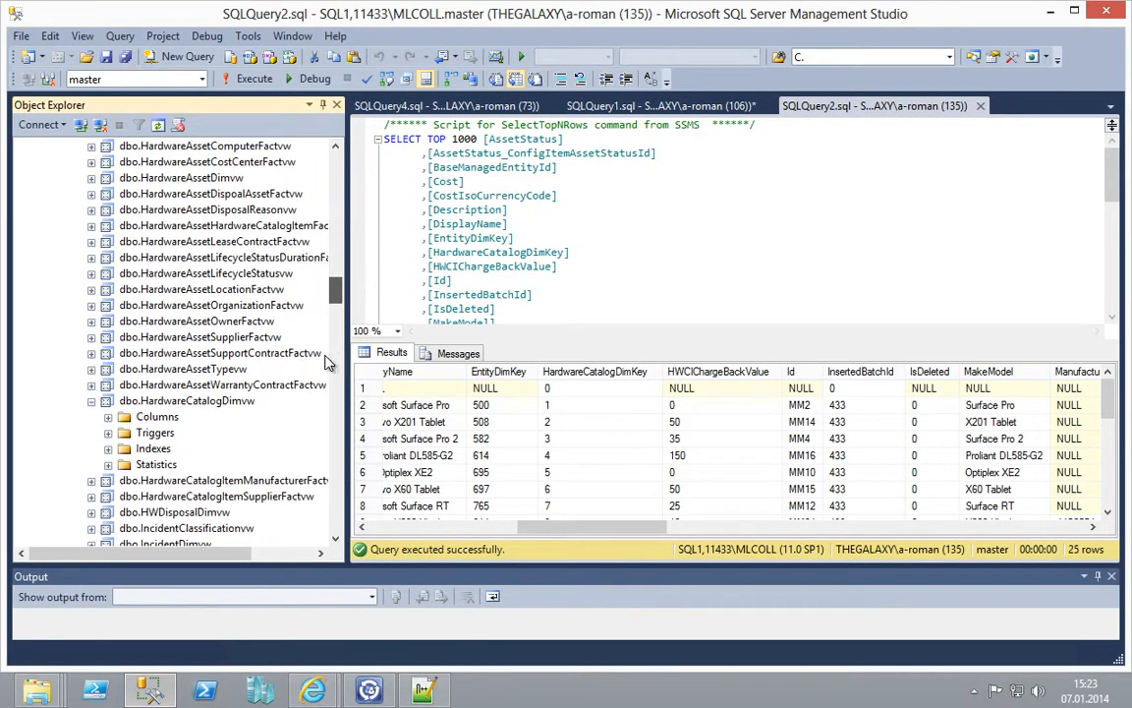
right_click(232, 405)
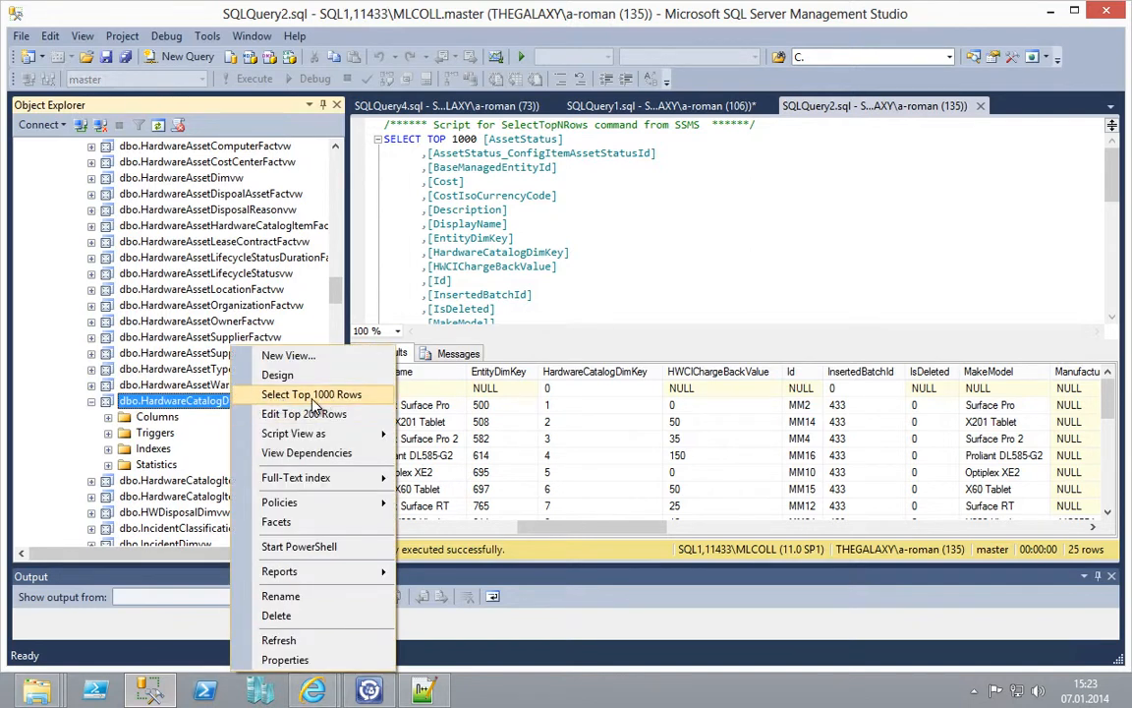
click(702, 282)
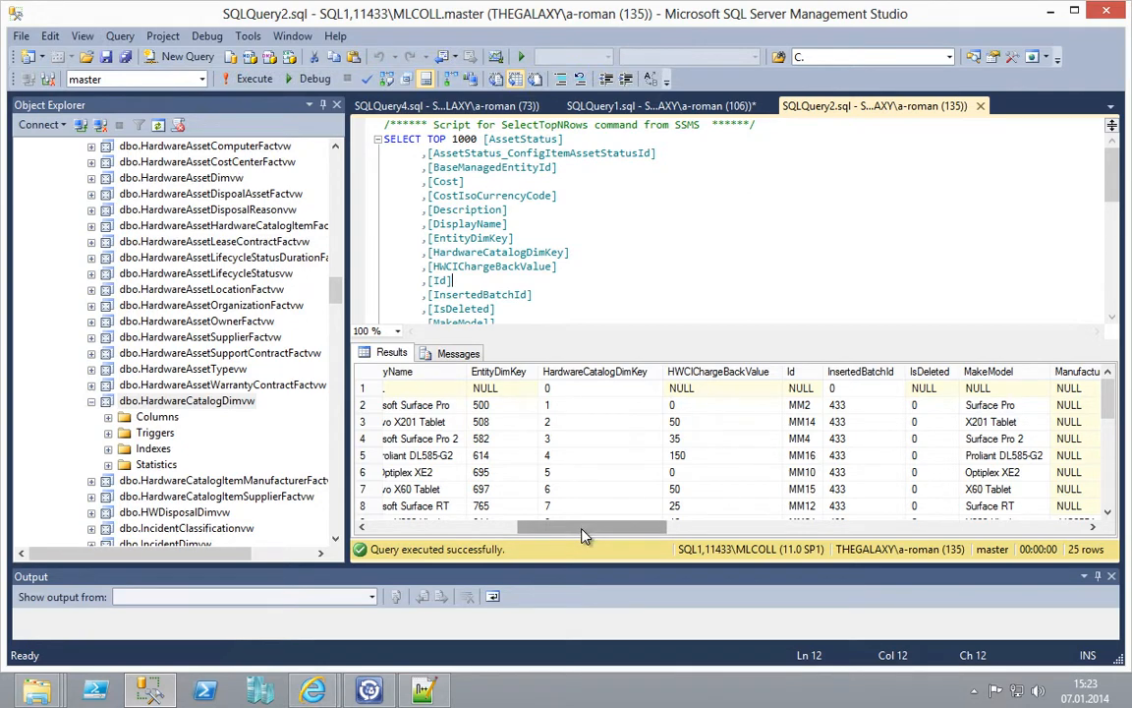
drag(586, 531, 602, 501)
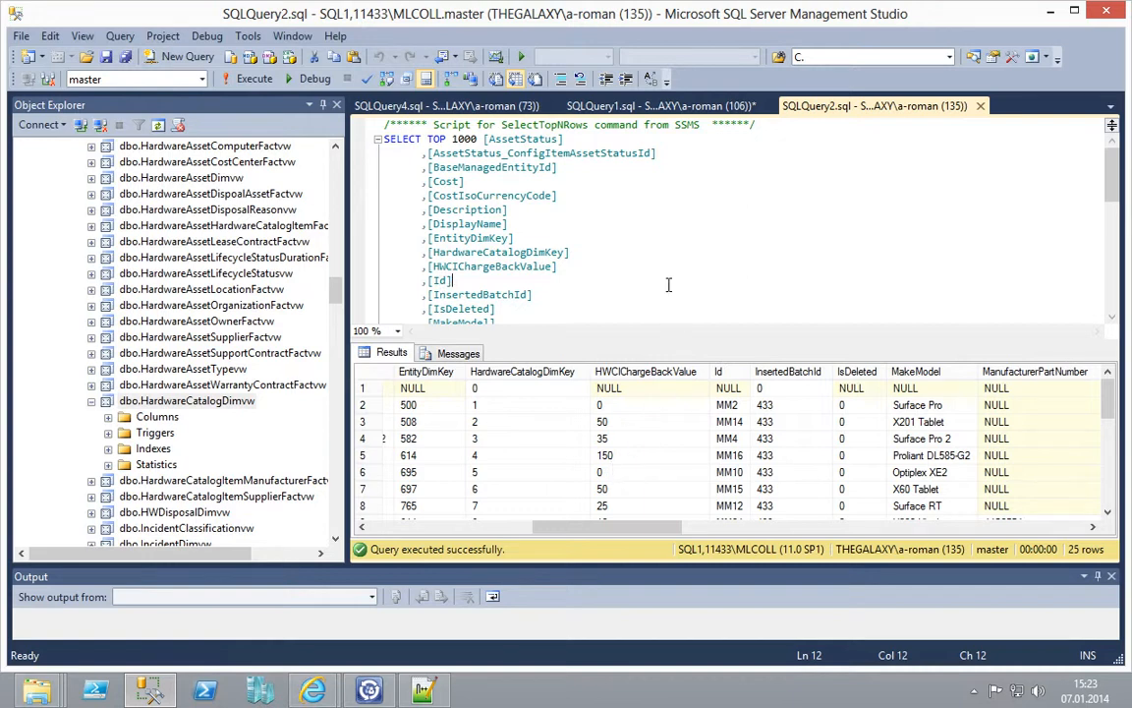
- Return to the cost center query in SQLQuery1.sql, widen the editor area to review it, and minimize the window
click(597, 106)
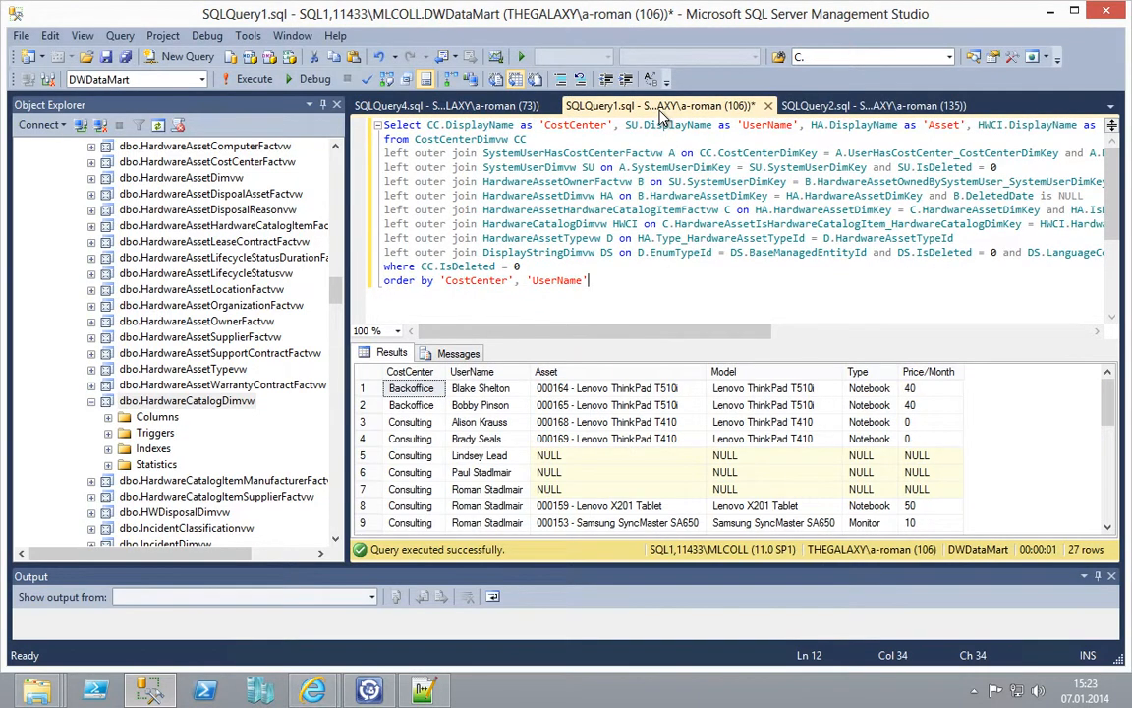
drag(346, 266, 253, 289)
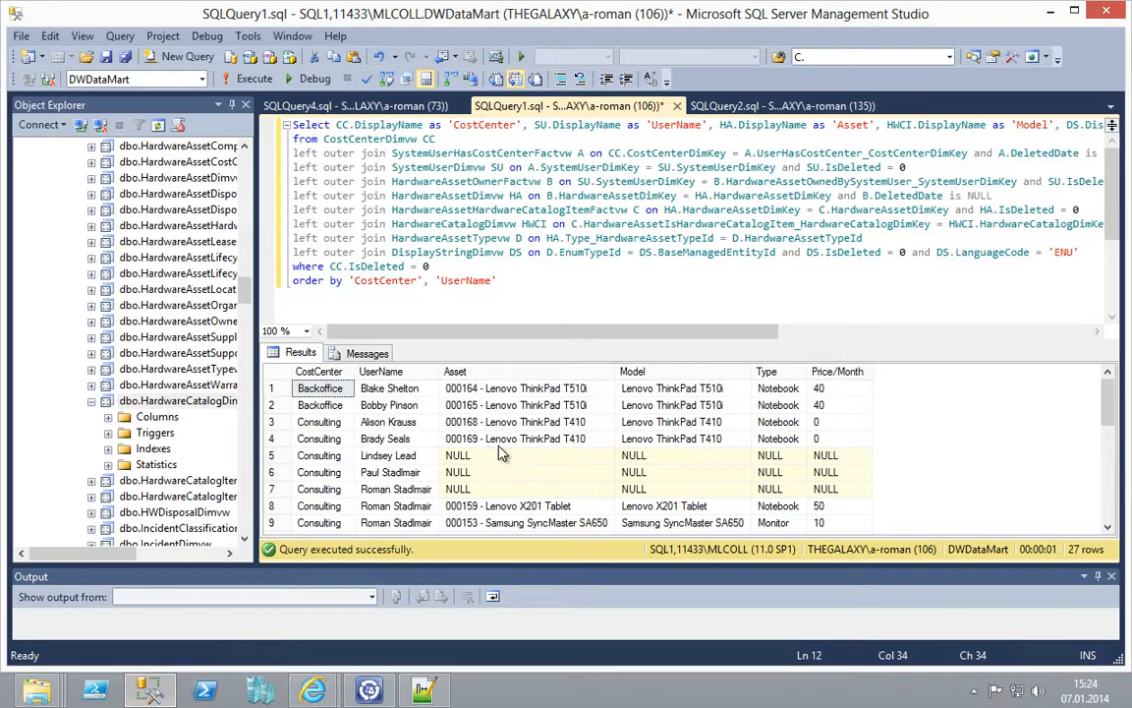
click(1049, 12)
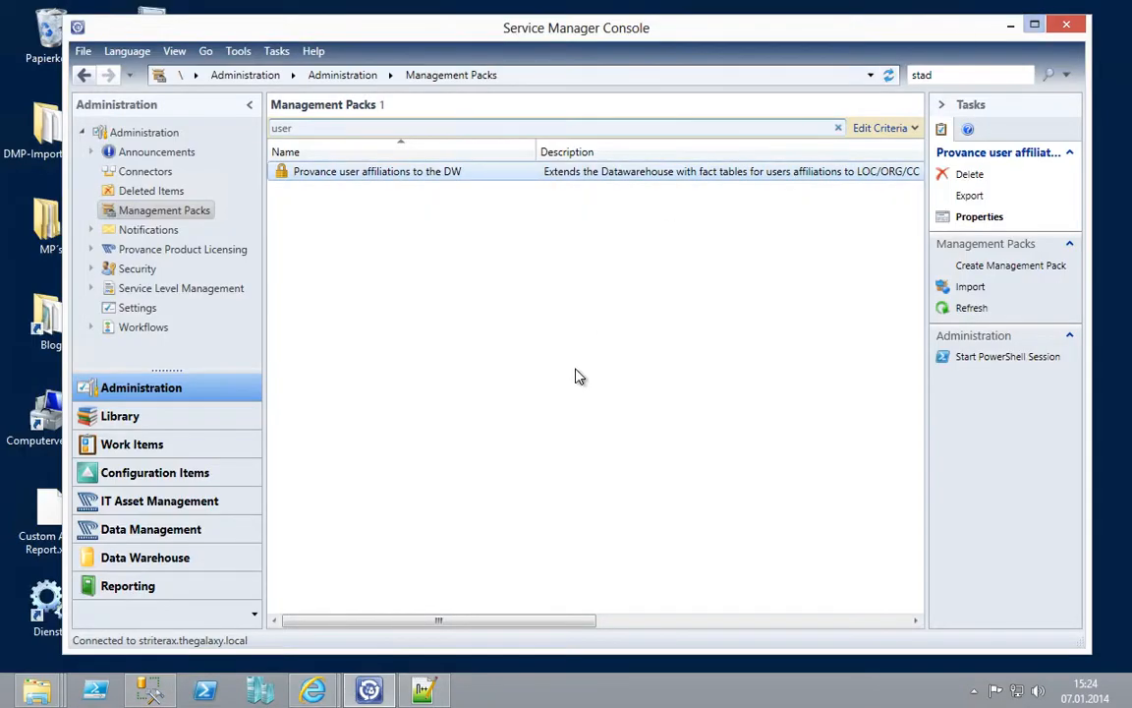
- Switch to the reporting site in Internet Explorer and browse from SystemCenter through ServiceManager to the CustomReporting folder
mouse_move(324, 693)
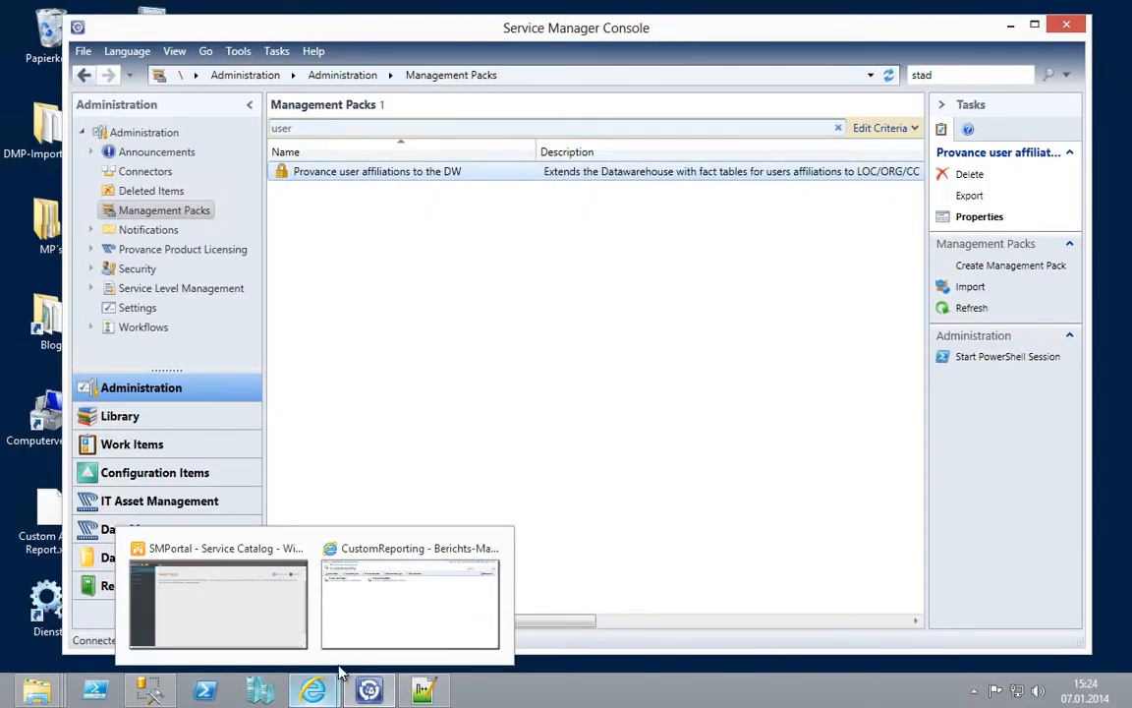
click(367, 622)
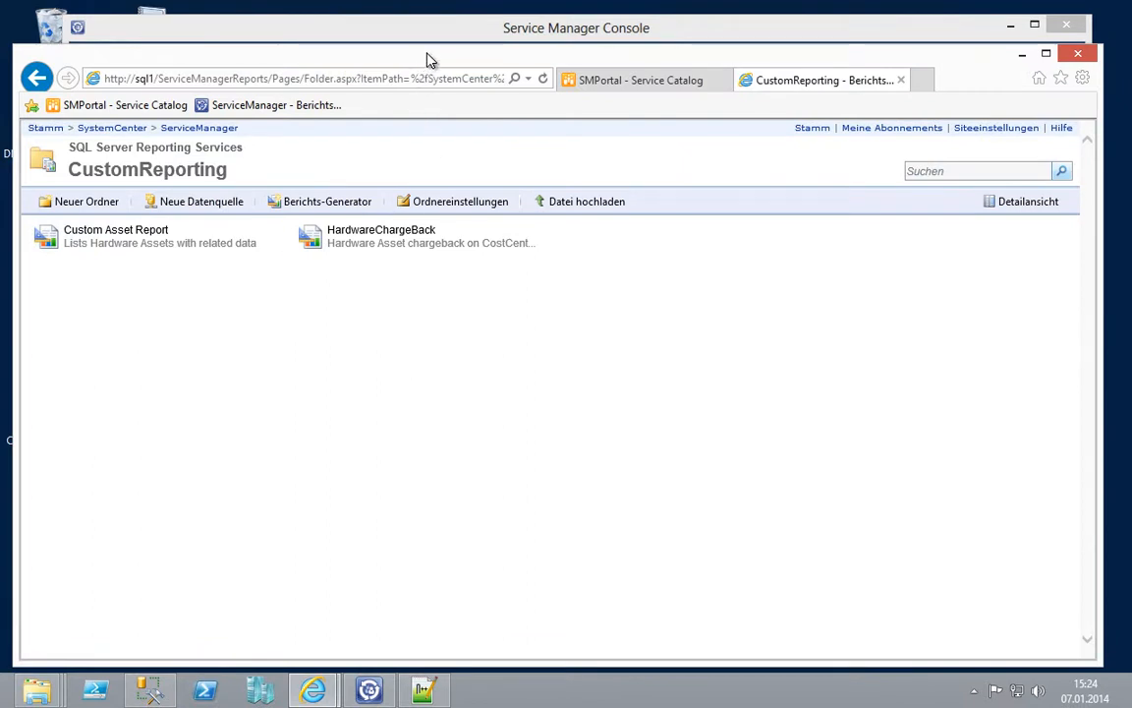
drag(437, 60, 439, 47)
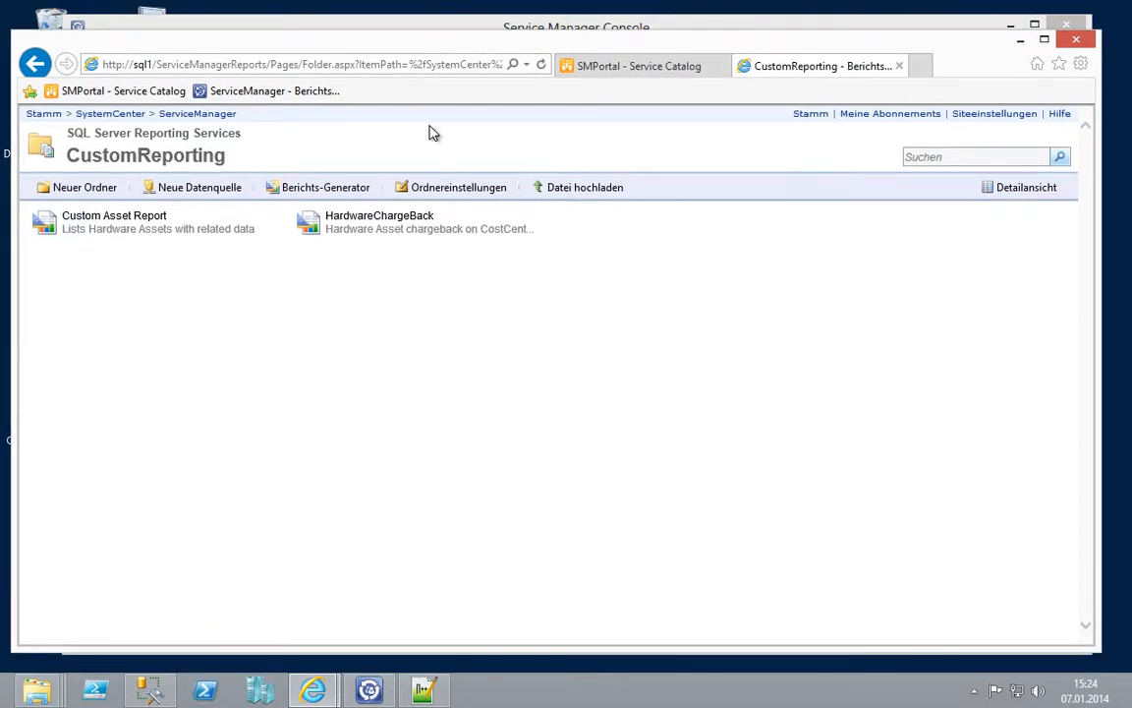
click(130, 116)
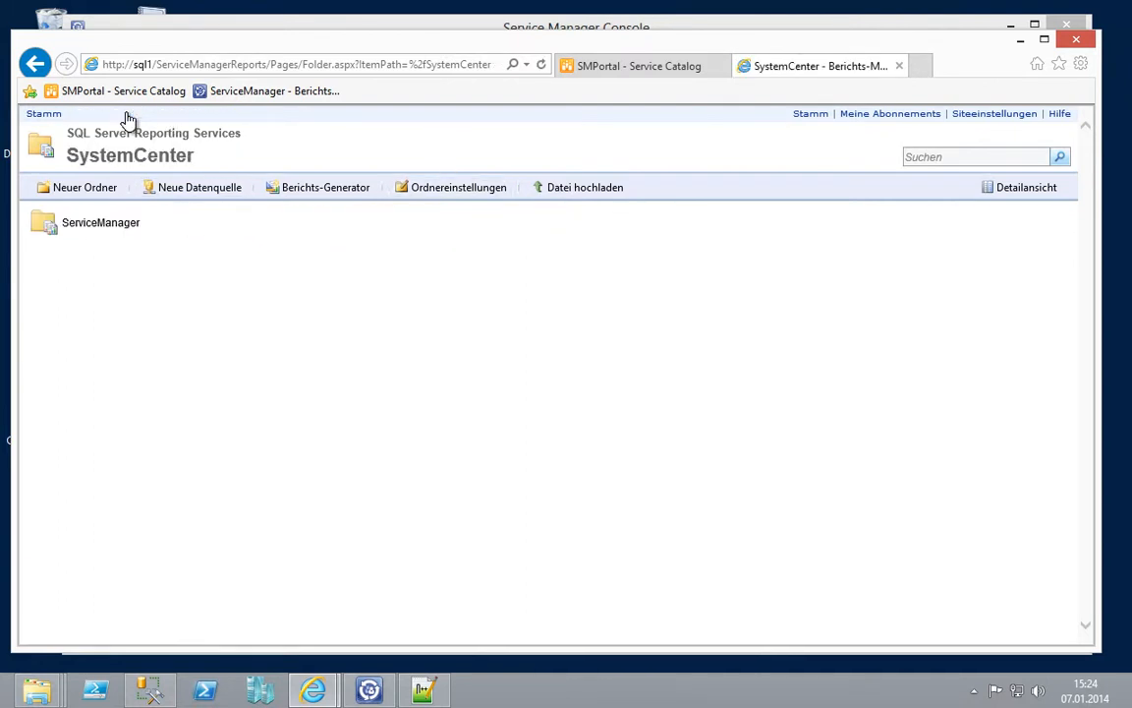
click(104, 227)
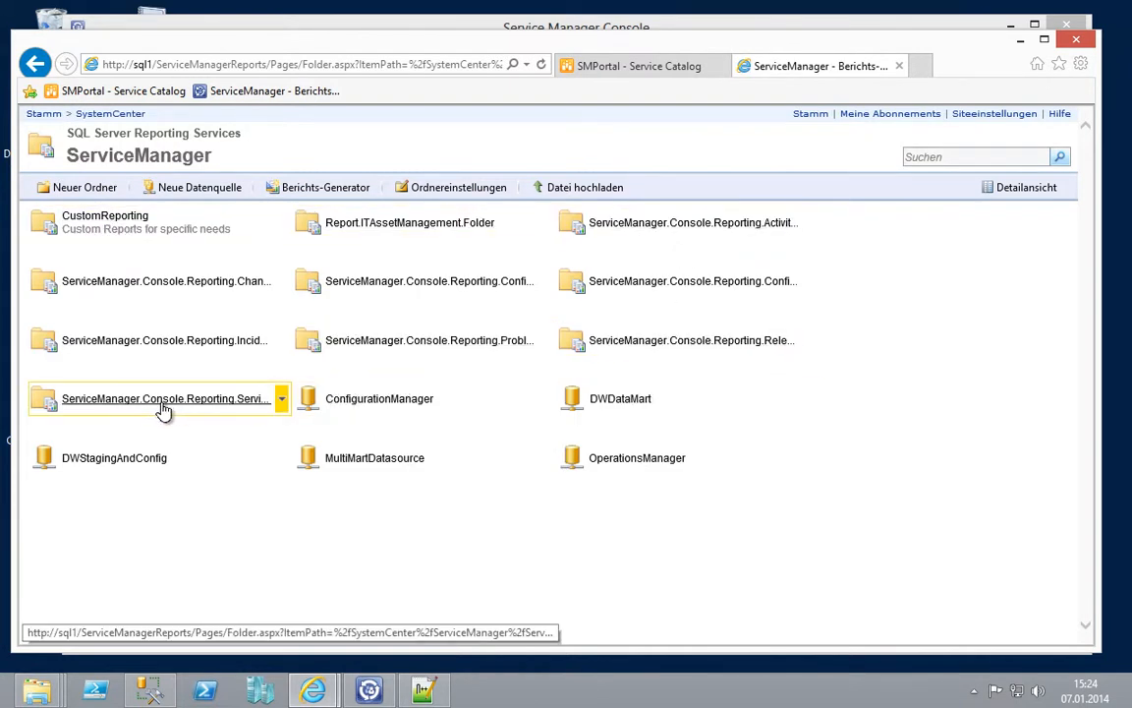
click(130, 216)
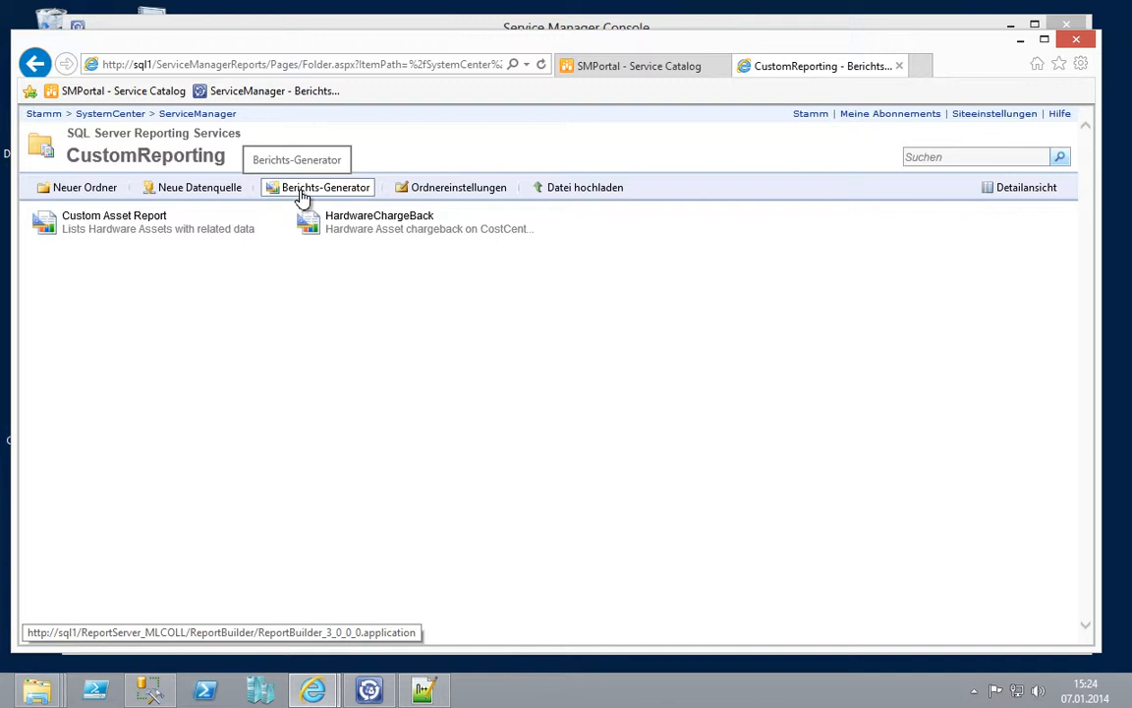
- Open the file upload page for CustomReporting, review the accepted .rdl report format, and cancel the upload
click(580, 188)
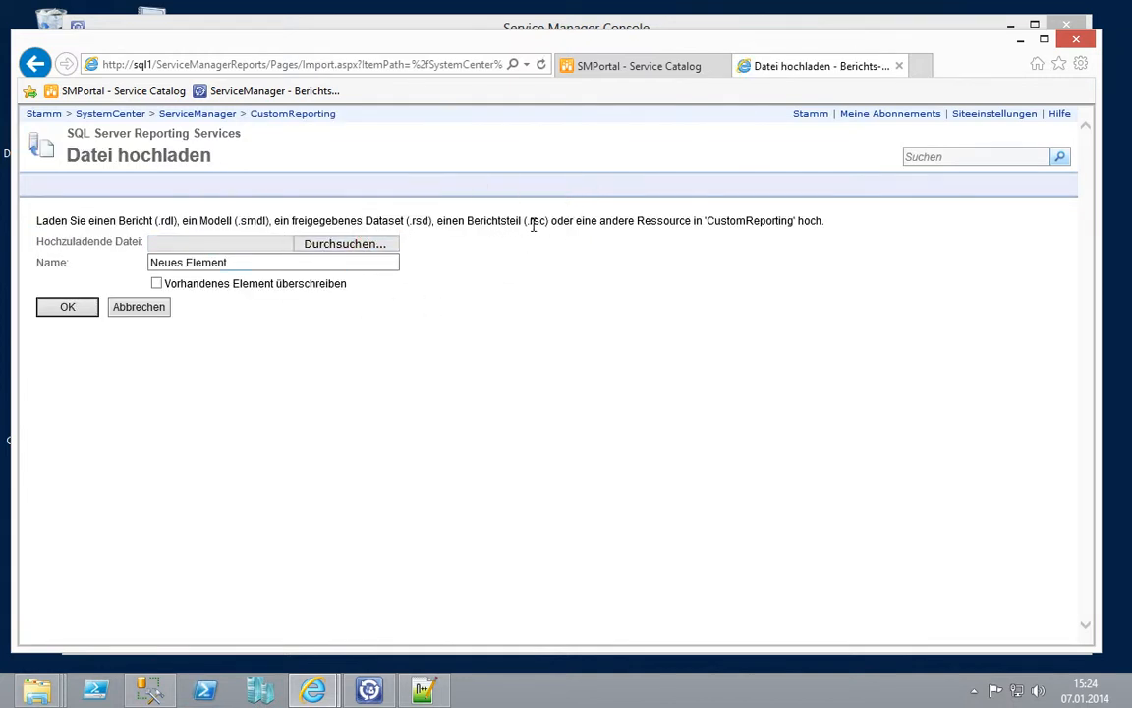
drag(166, 222, 160, 221)
click(178, 223)
click(155, 307)
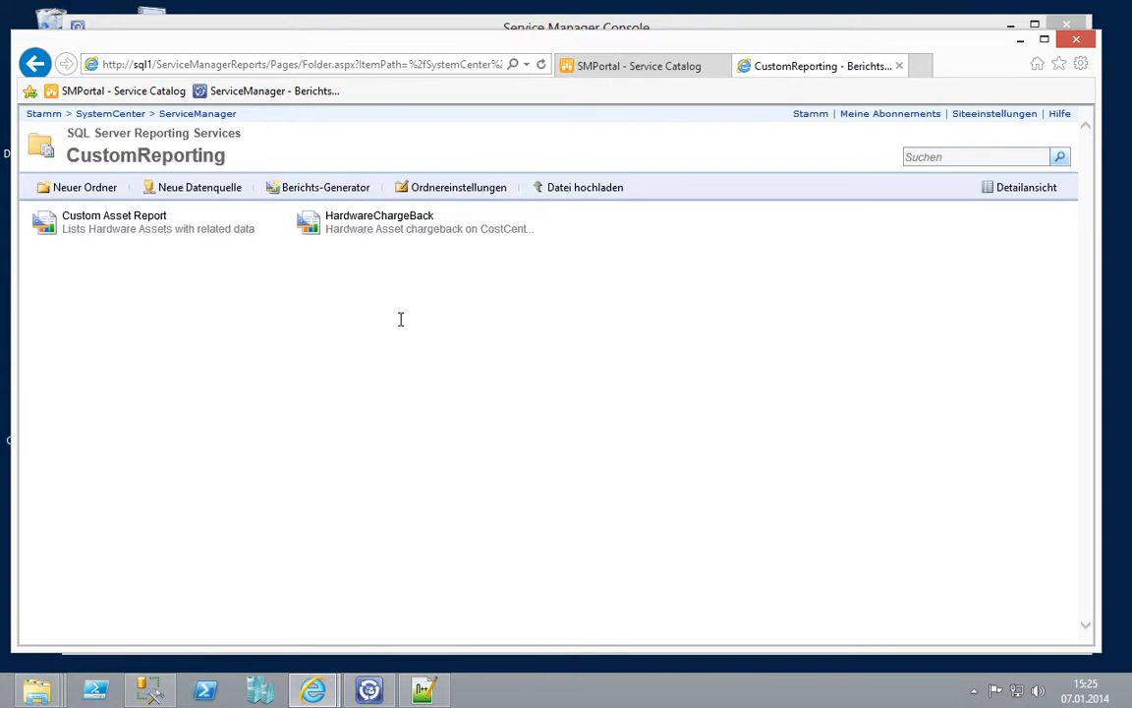
- Launch Report Builder from the CustomReporting folder and start a table or matrix report with a new dataset based on DWDataMart
click(334, 193)
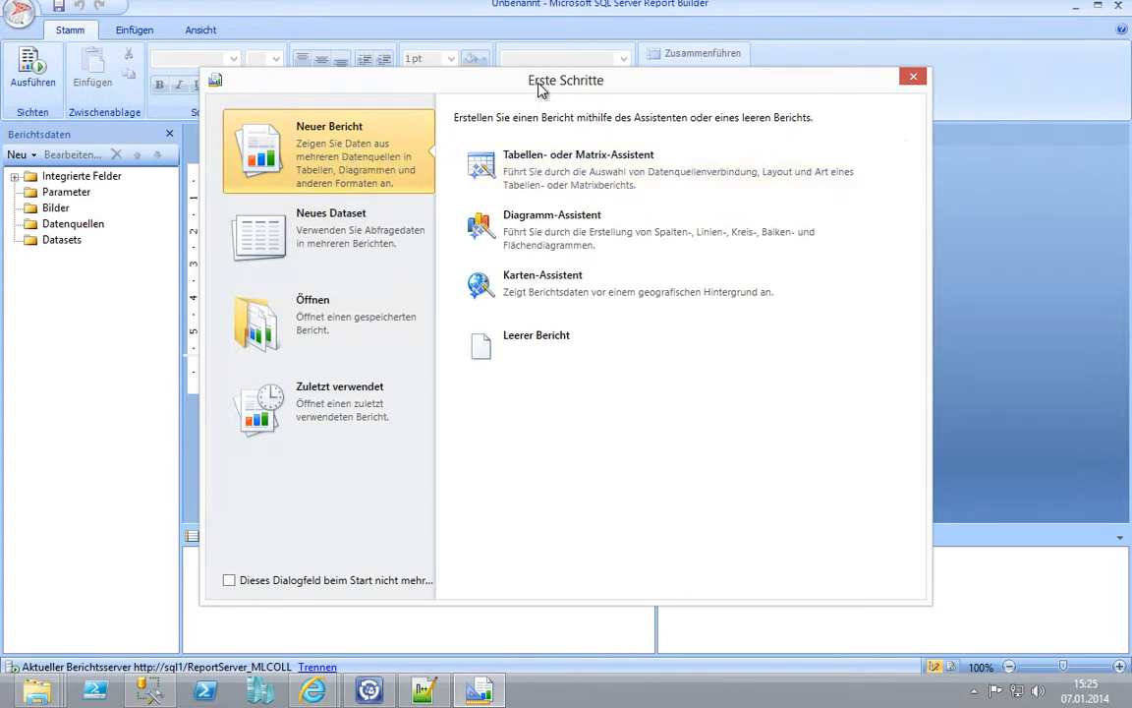
drag(492, 79, 446, 41)
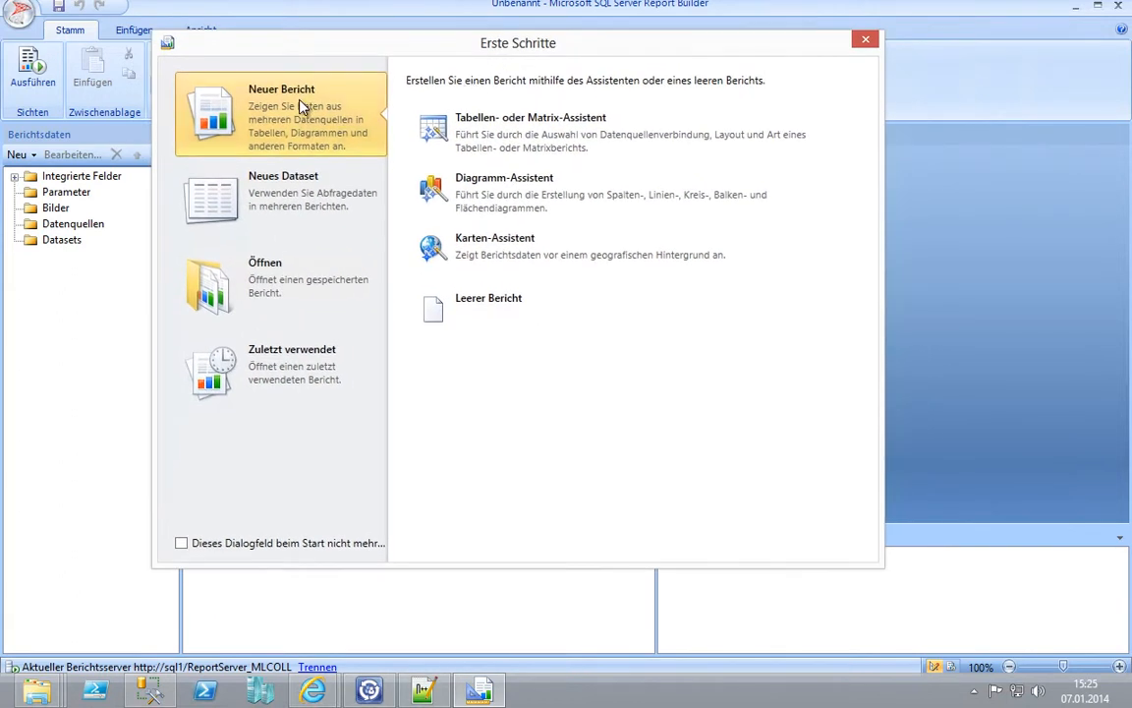
click(505, 129)
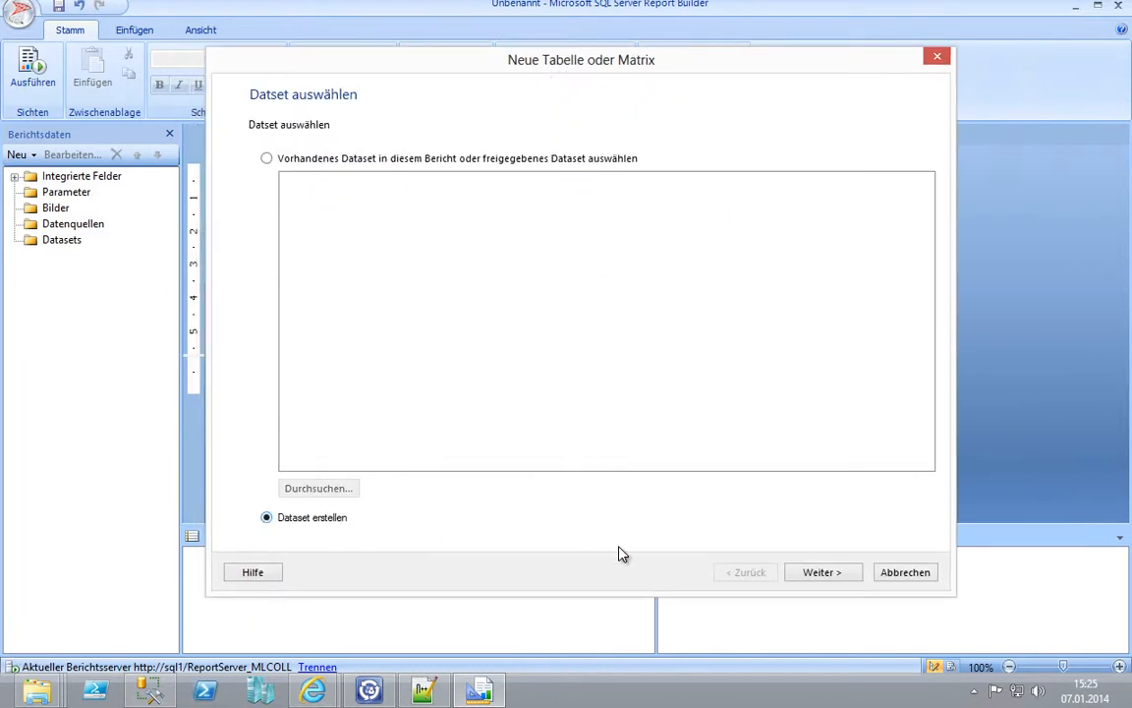
click(811, 578)
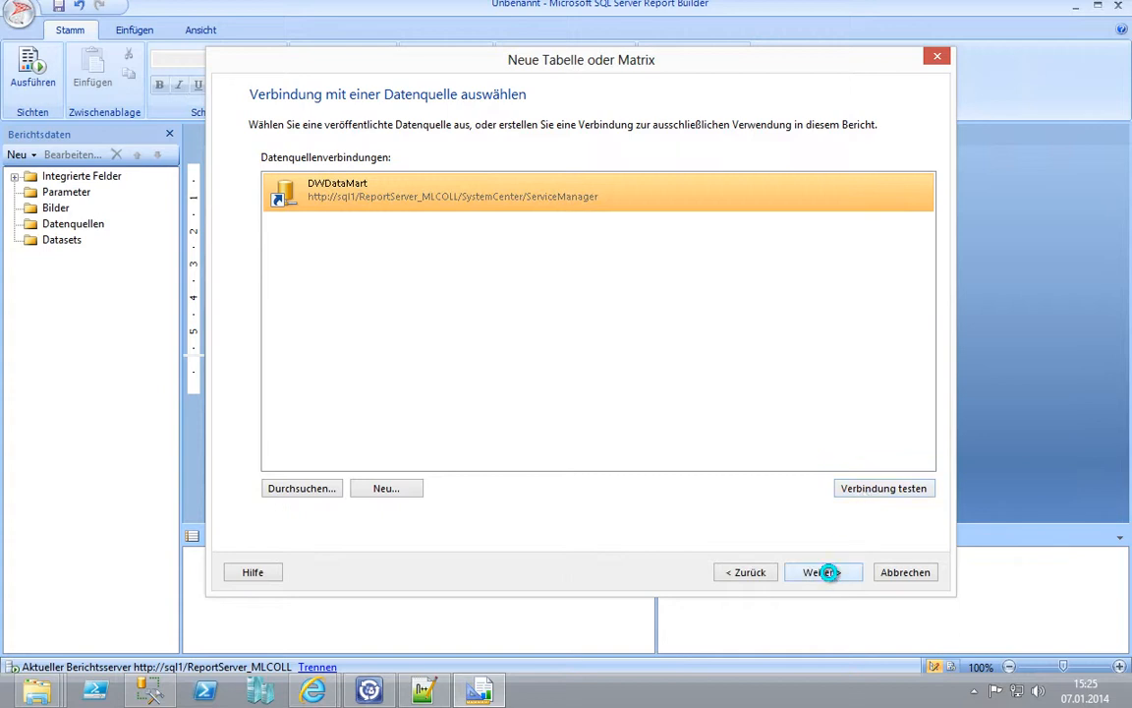
click(828, 572)
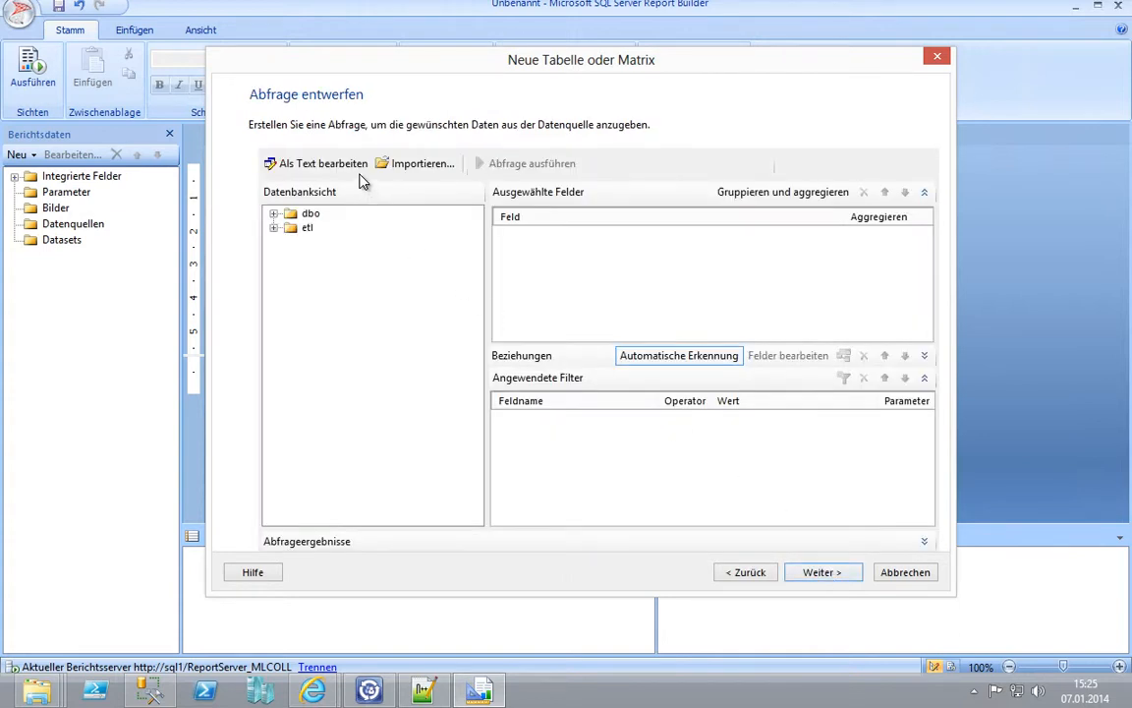
- Copy the full cost center query from SQLQuery1.sql in Management Studio into the dataset's text query in Report Builder and run it
click(307, 170)
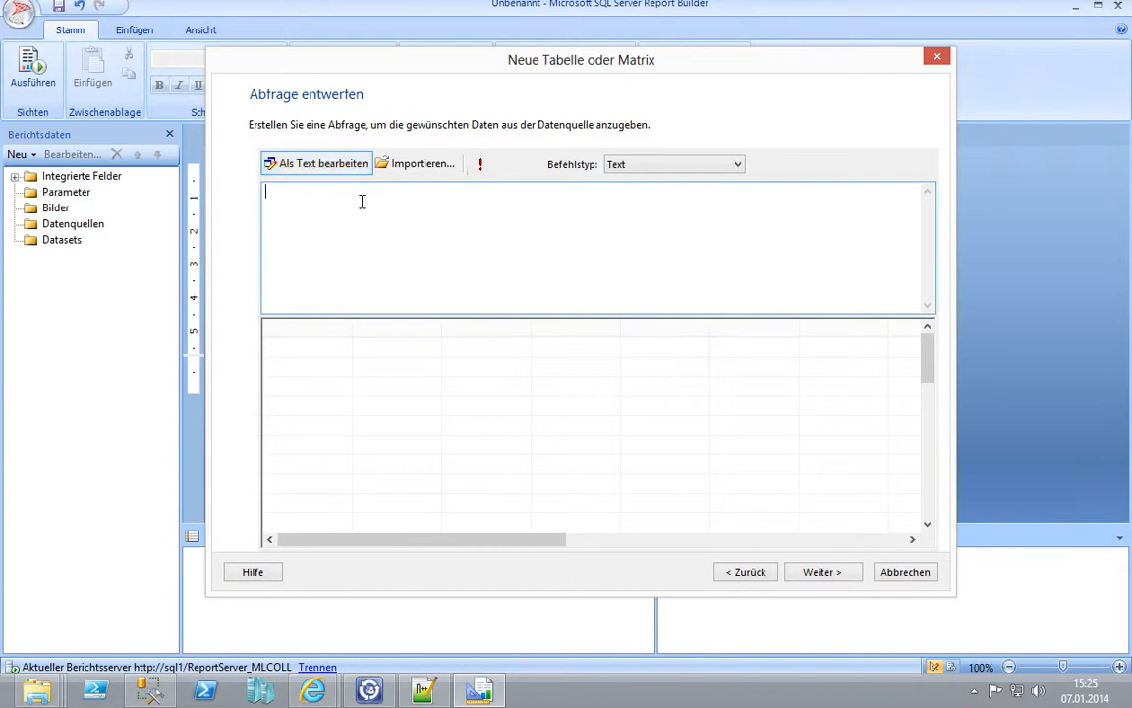
click(153, 695)
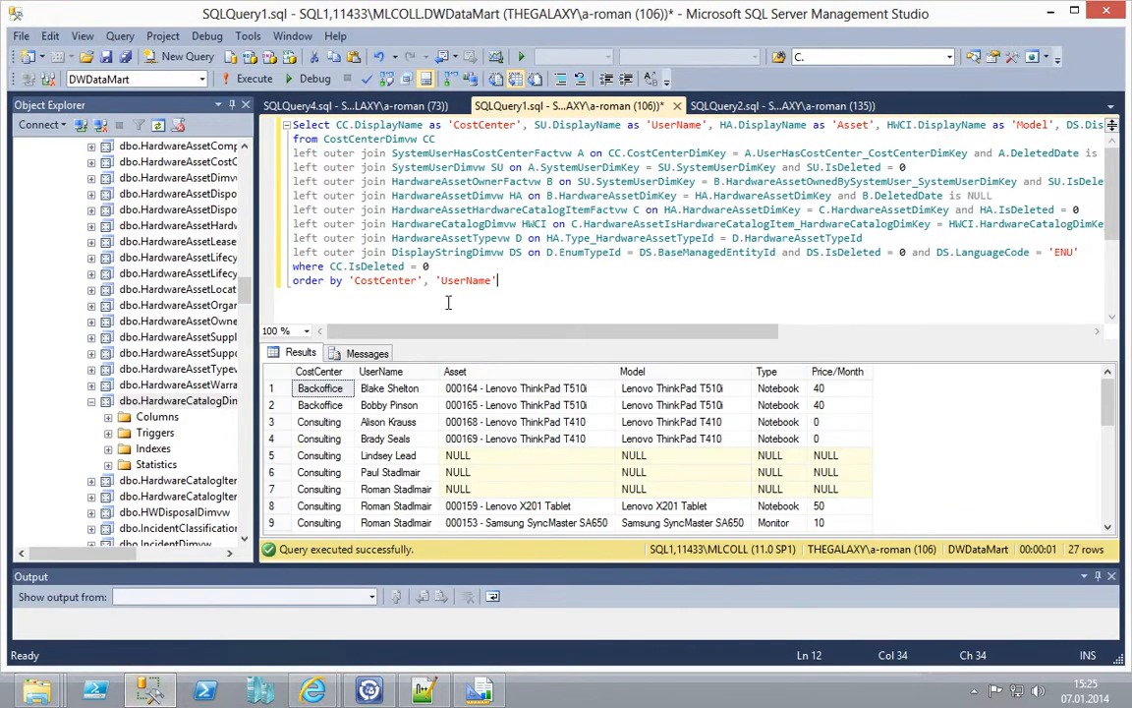
drag(511, 290, 190, 97)
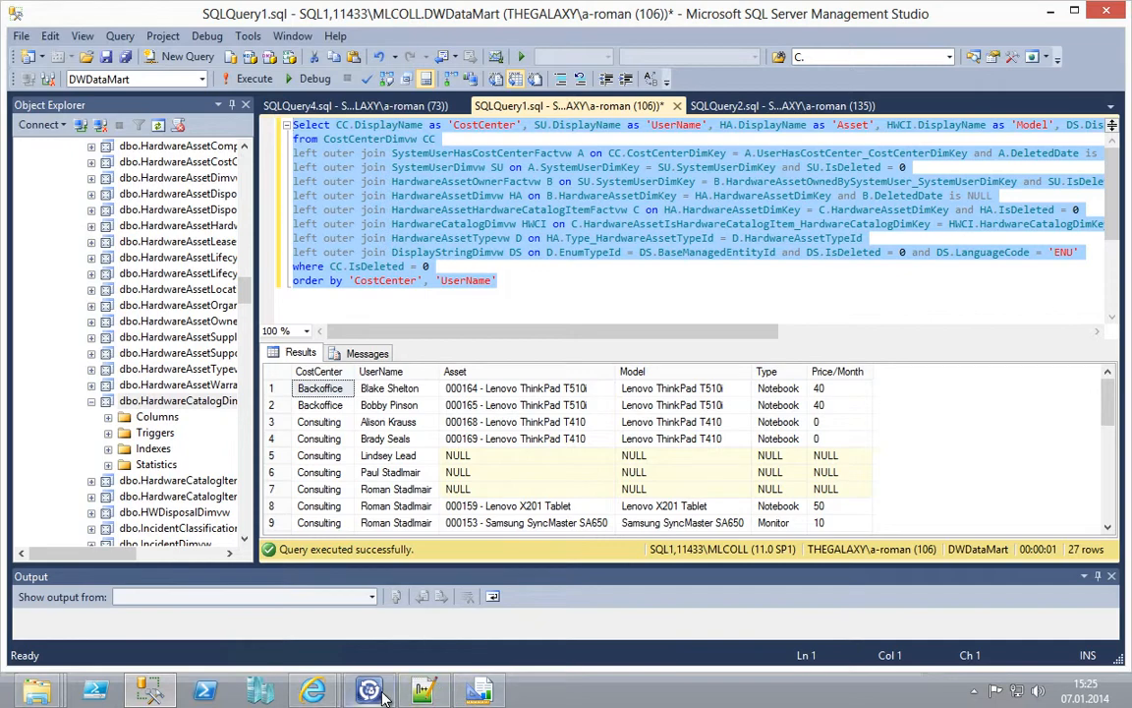
click(479, 693)
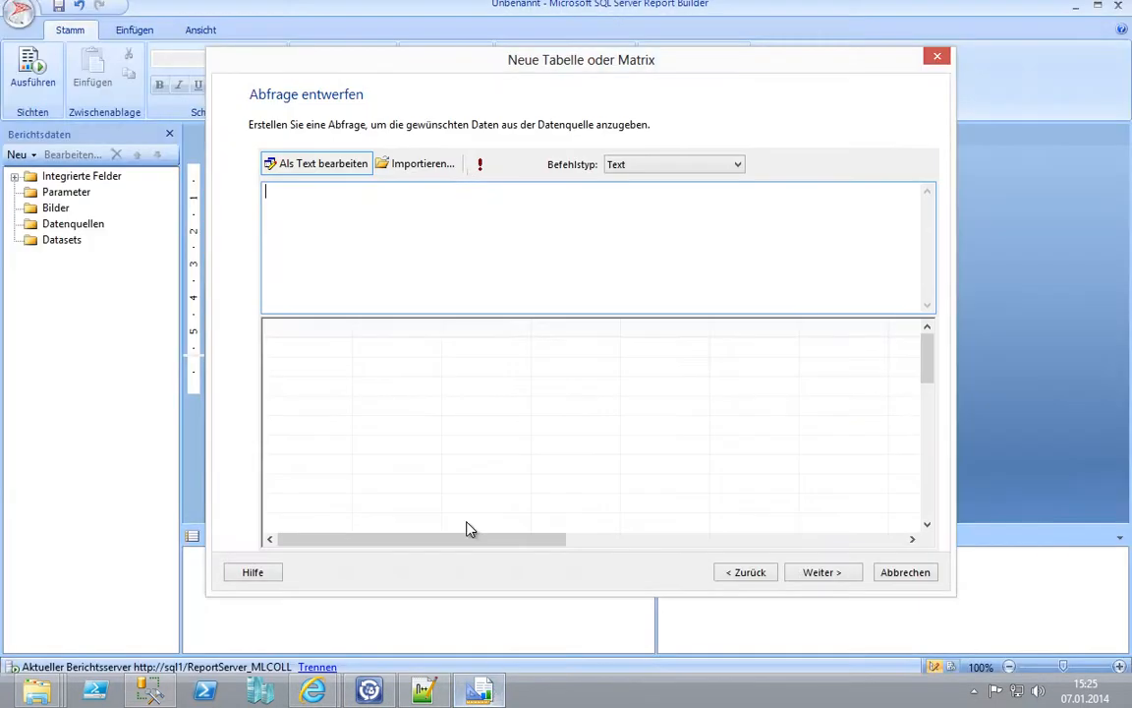
right_click(307, 198)
click(331, 270)
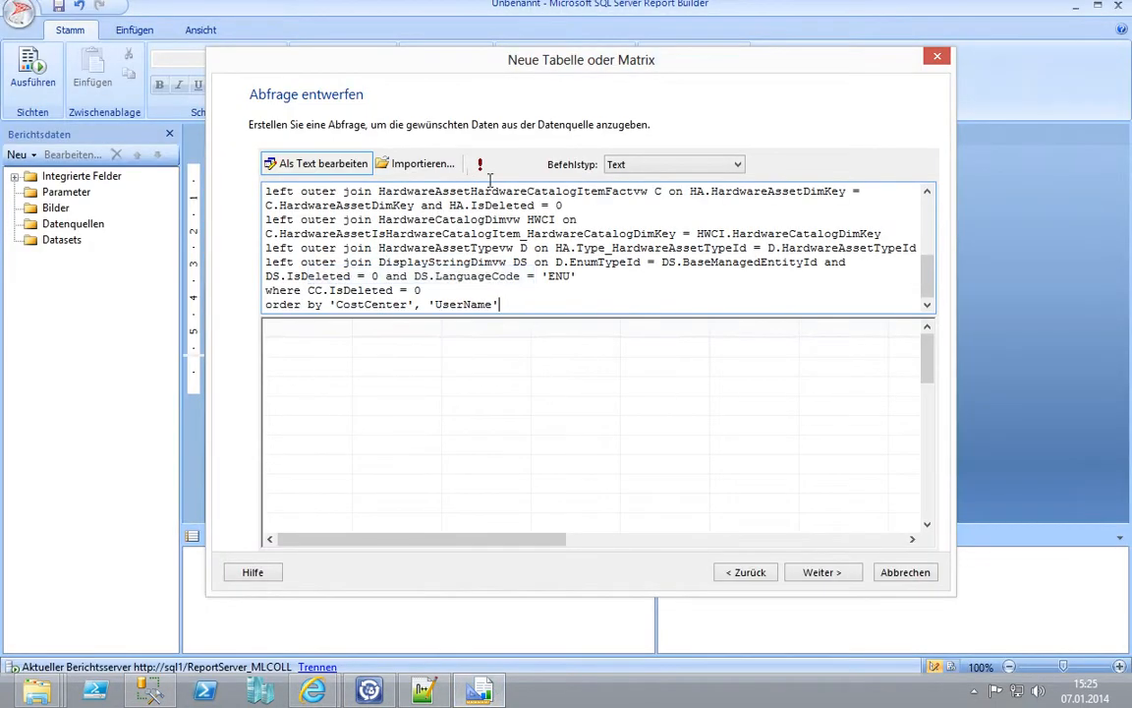
click(480, 165)
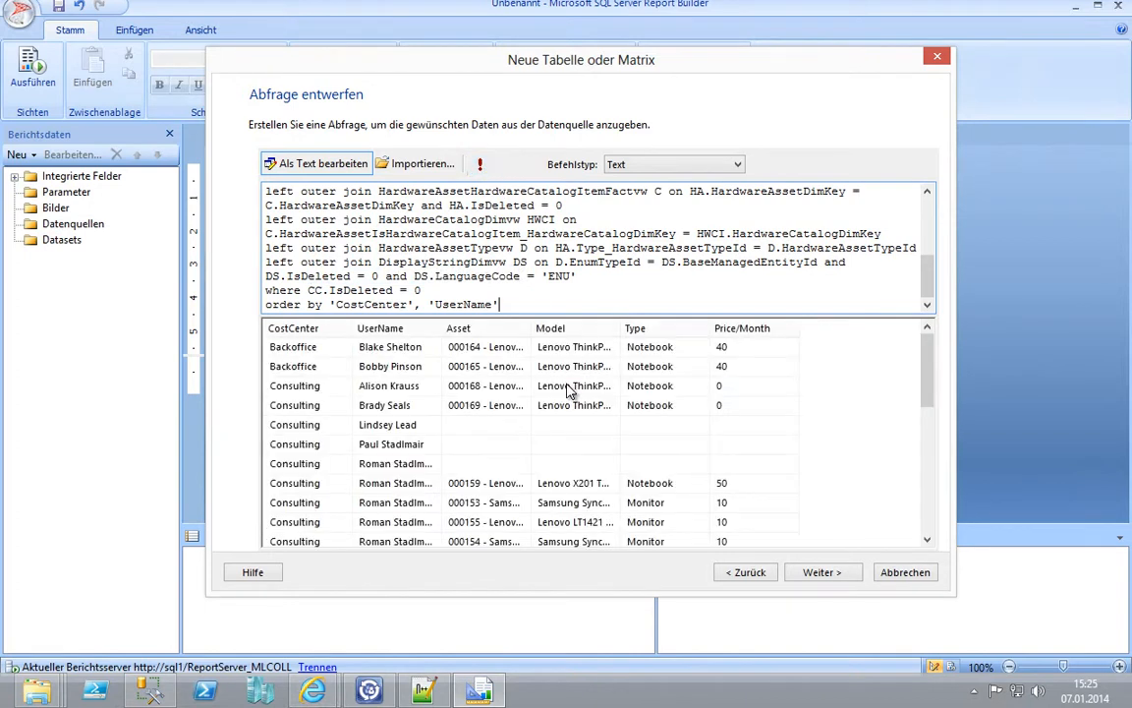
- Fit the CostCenter and UserName result columns, widen the Asset column, and review the query results
double_click(349, 326)
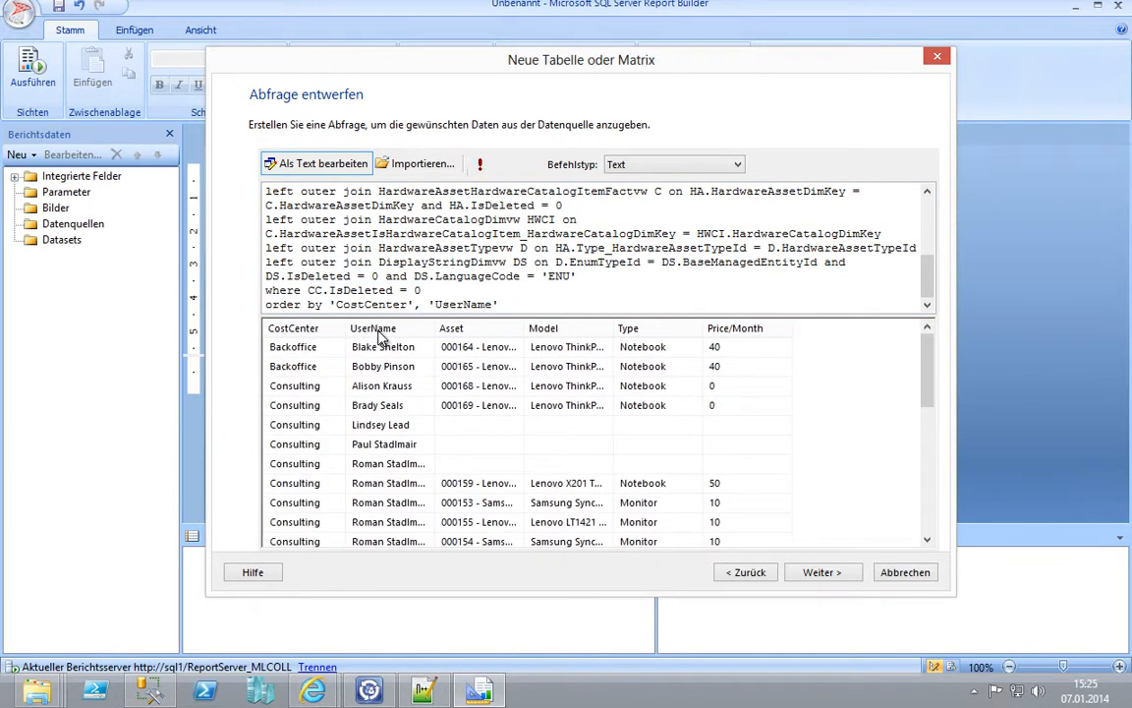
double_click(439, 329)
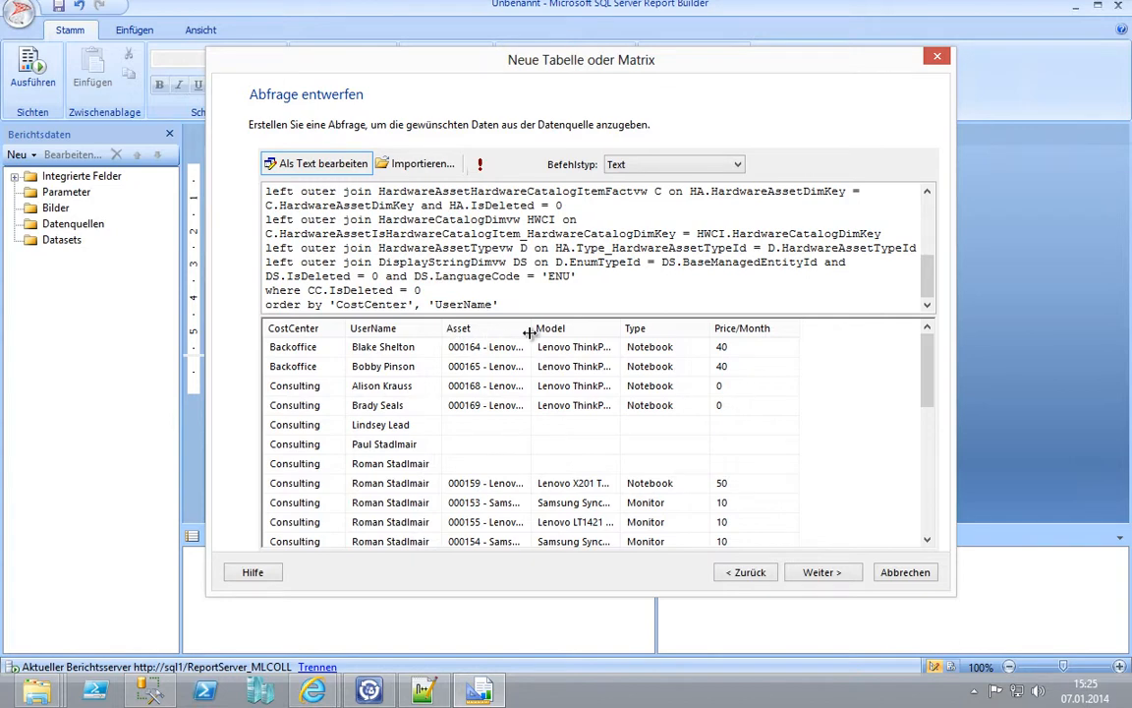
drag(527, 328, 578, 328)
drag(932, 376, 897, 346)
- Arrange CostCenter and UserName as row groups, Model, Asset and Type as column groups, and Price_Month as the summed value
click(822, 572)
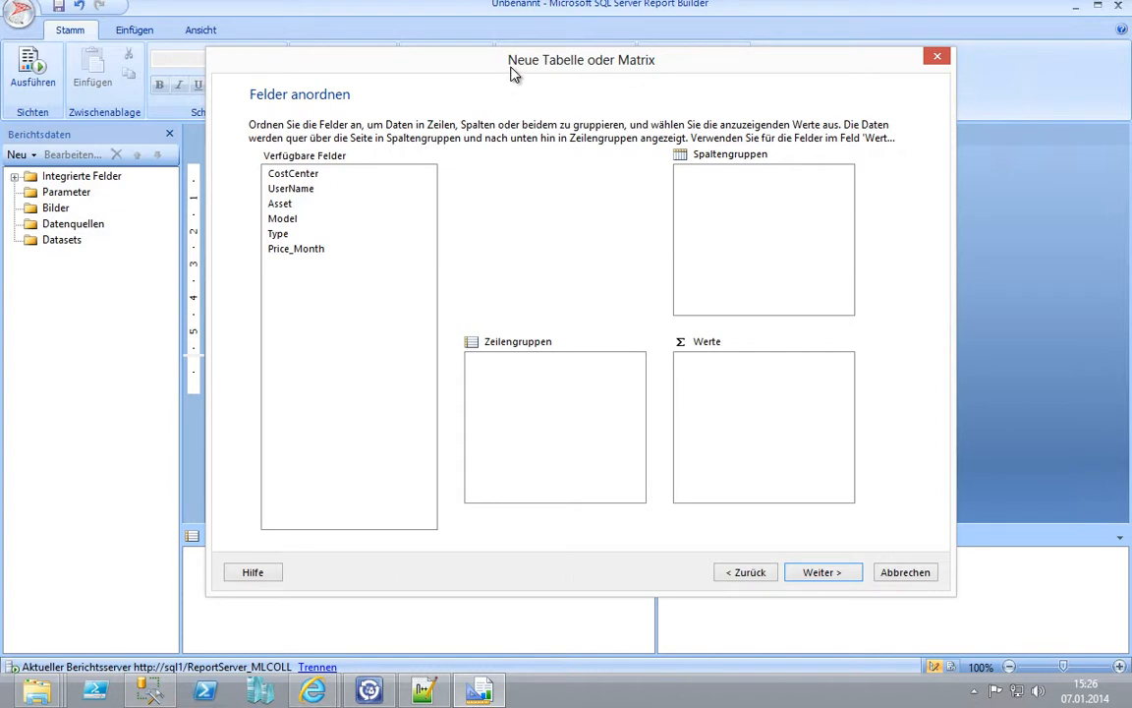
drag(458, 63, 453, 51)
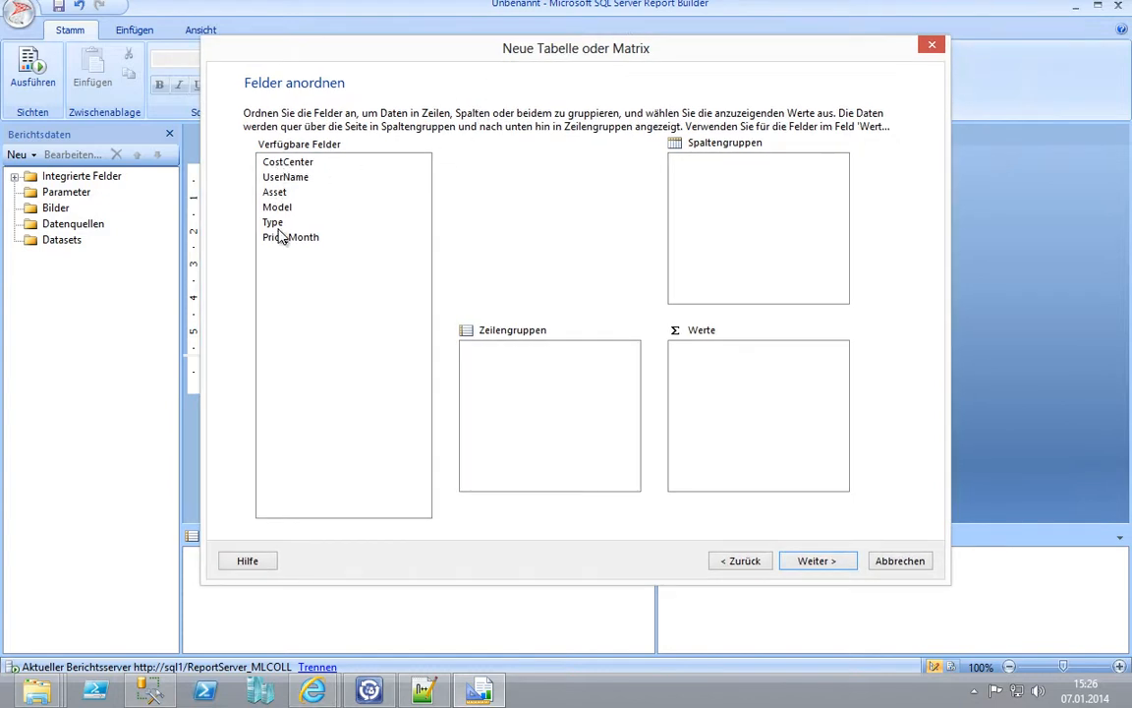
drag(282, 163, 503, 362)
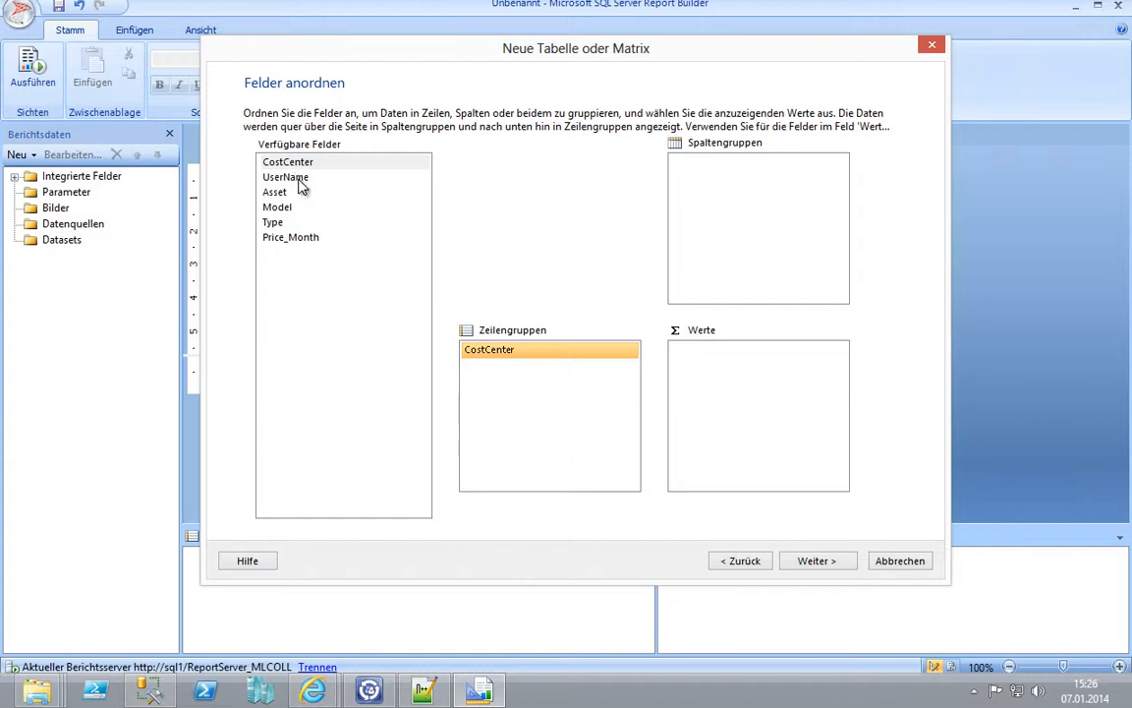
drag(283, 178, 499, 373)
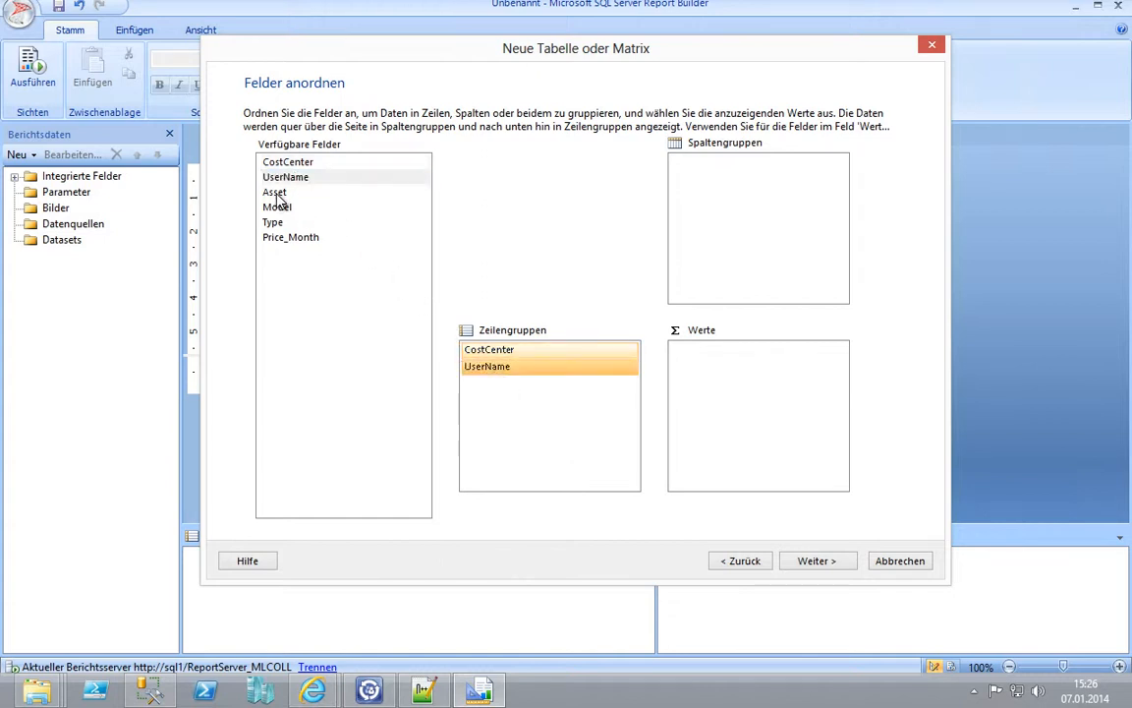
drag(286, 208, 678, 235)
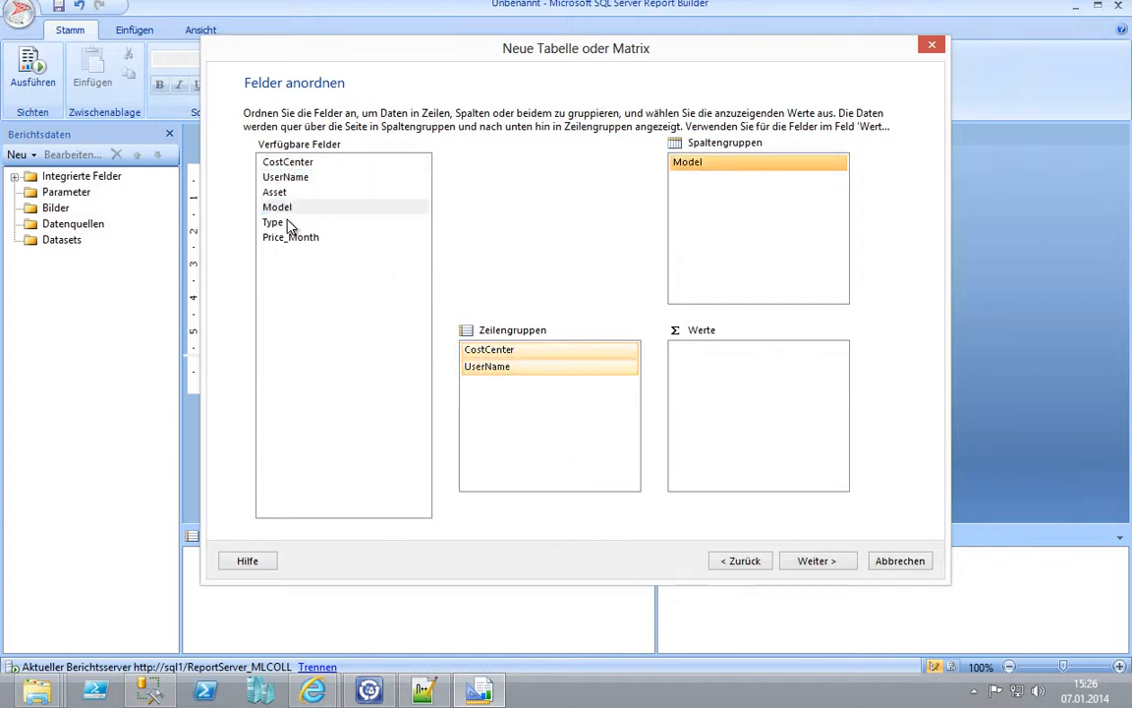
click(278, 194)
drag(278, 194, 698, 197)
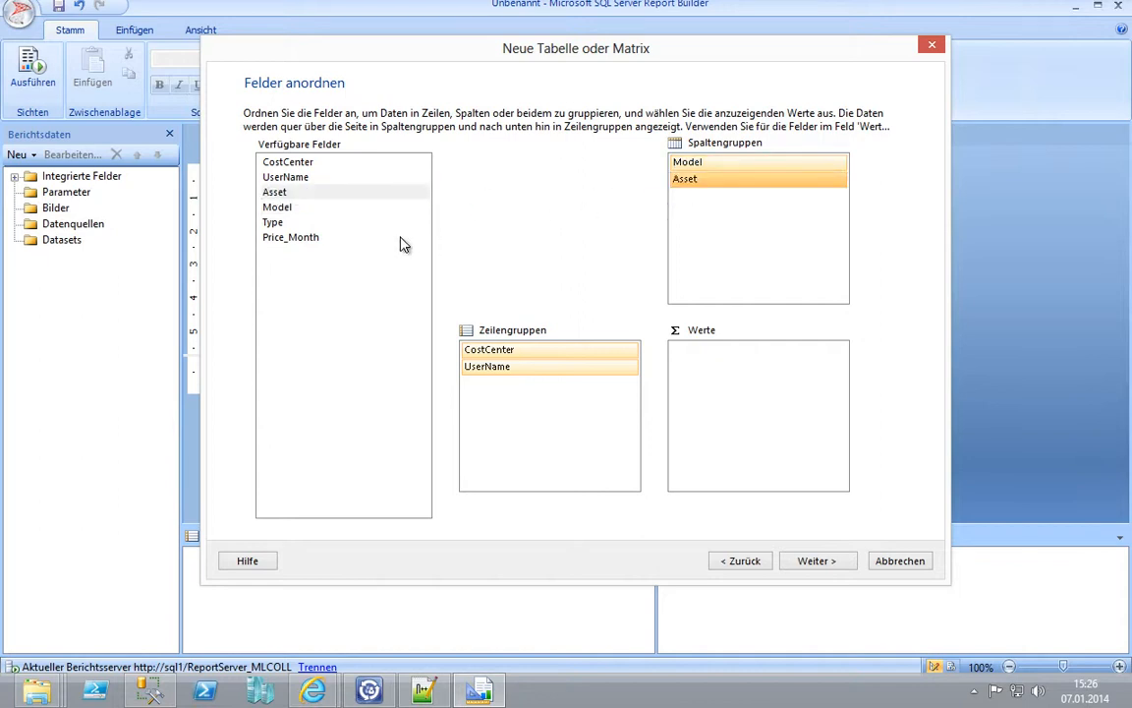
drag(280, 220, 698, 204)
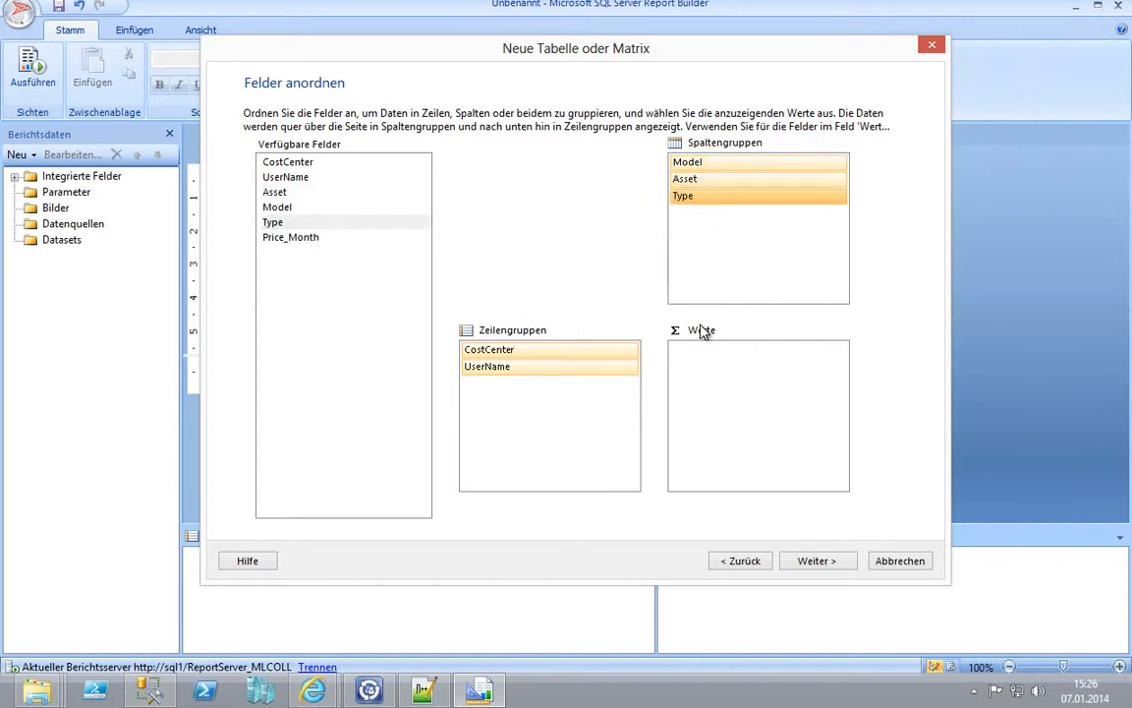
drag(278, 240, 706, 363)
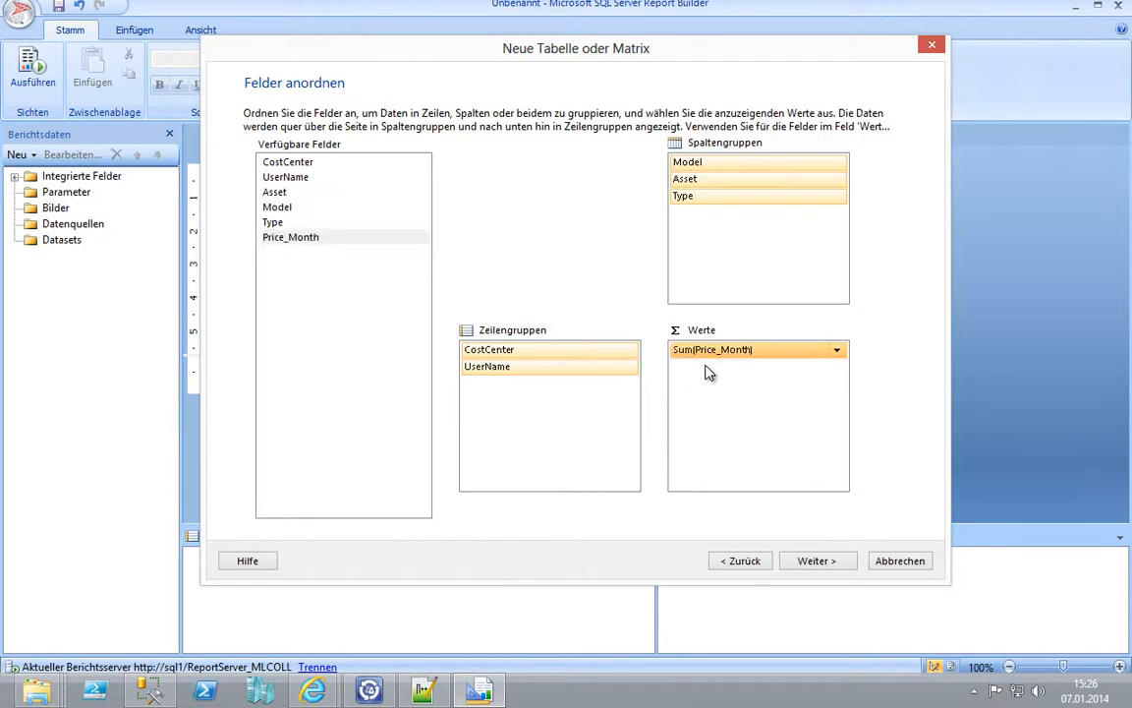
- Compare the block and stepped subtotal layouts in the preview and choose the block layout with subtotals below
click(816, 560)
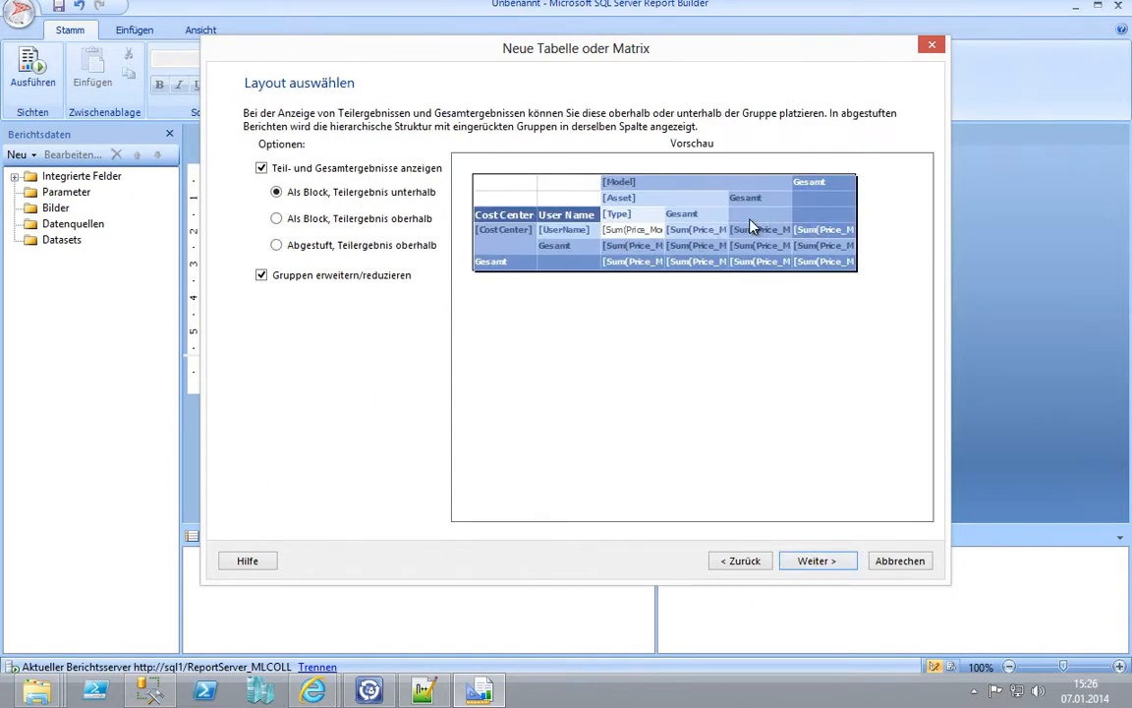
click(315, 219)
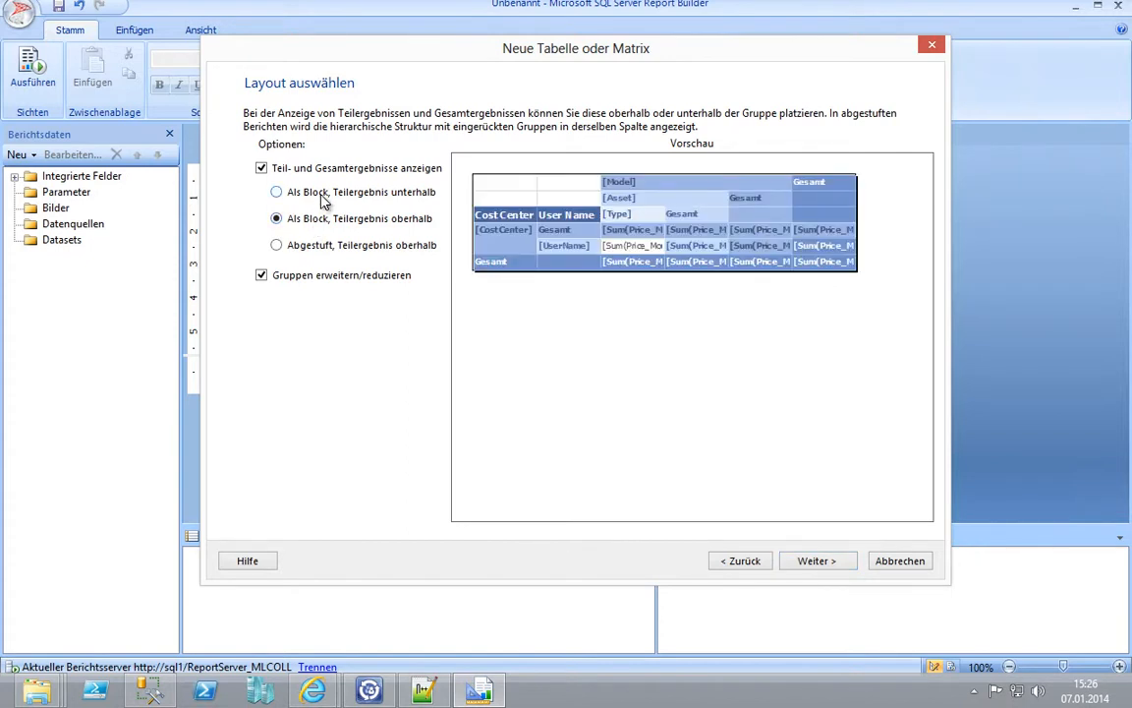
click(323, 195)
click(329, 254)
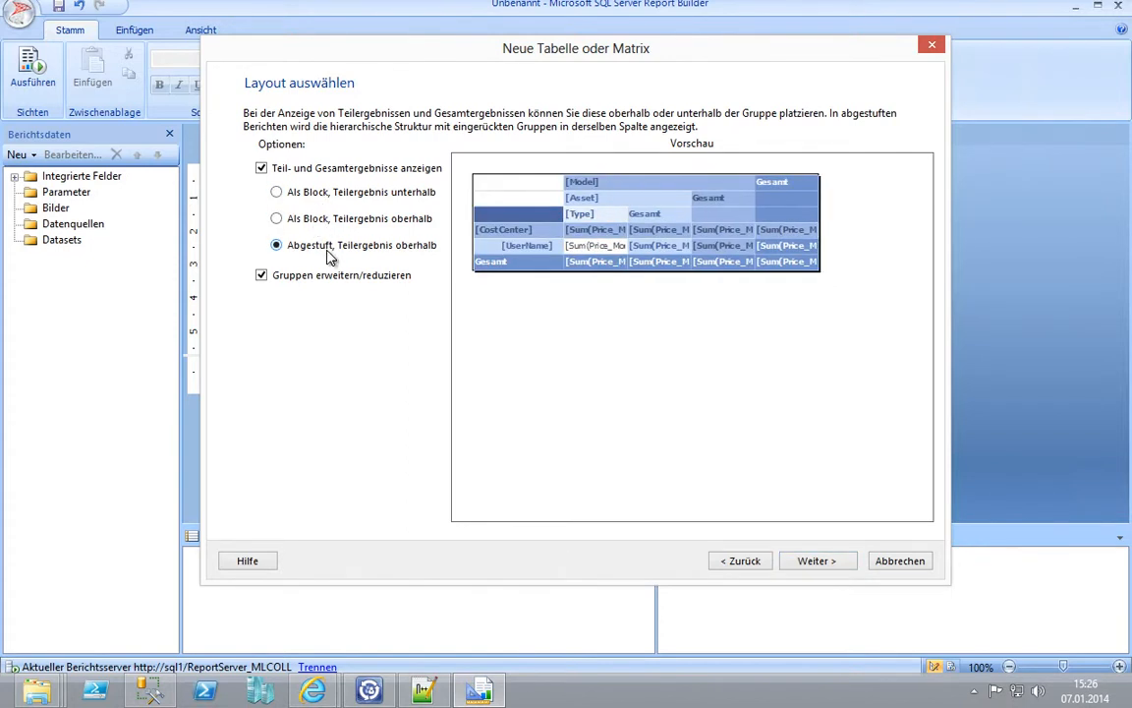
click(329, 218)
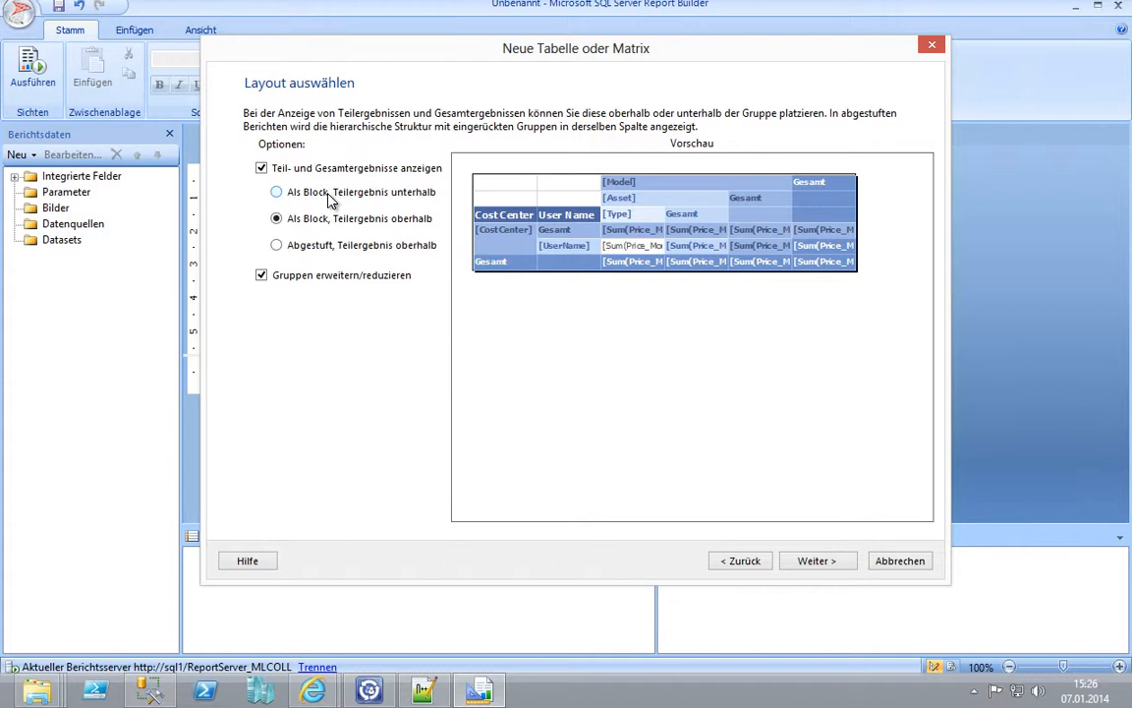
click(330, 200)
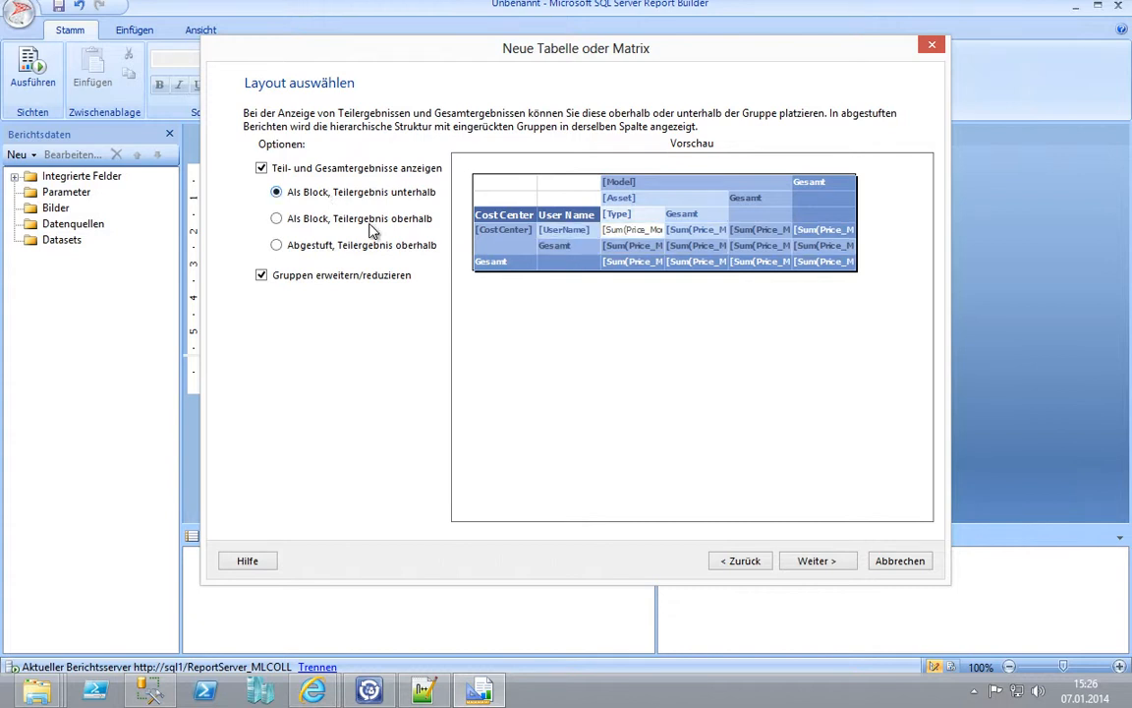
- Preview the Wald, Schiefer, Mahagoni, Geschäftlich and Allgemein formats and select the Ozean format
click(807, 562)
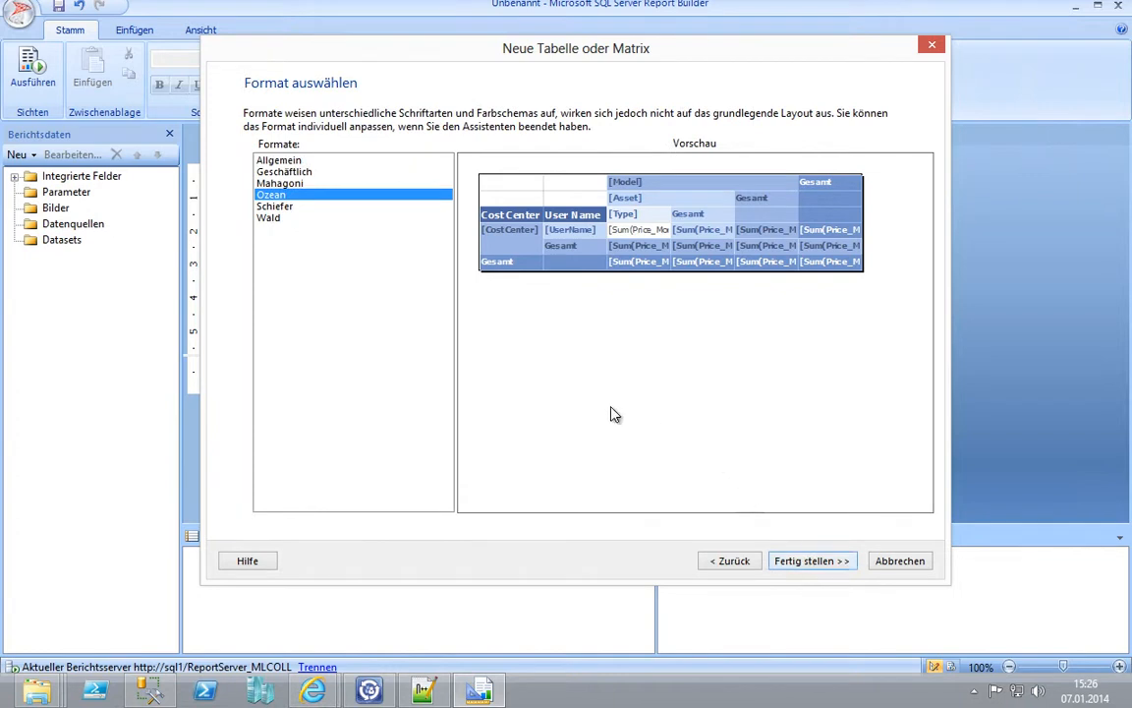
click(279, 218)
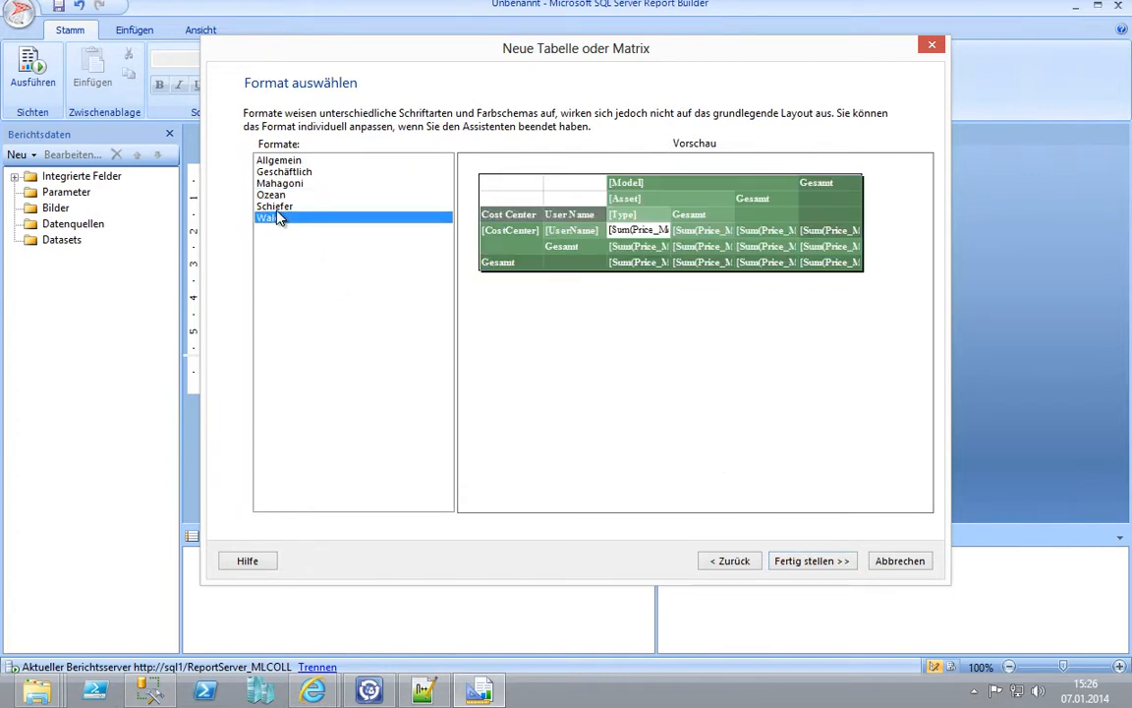
click(278, 206)
click(282, 194)
click(285, 184)
click(287, 173)
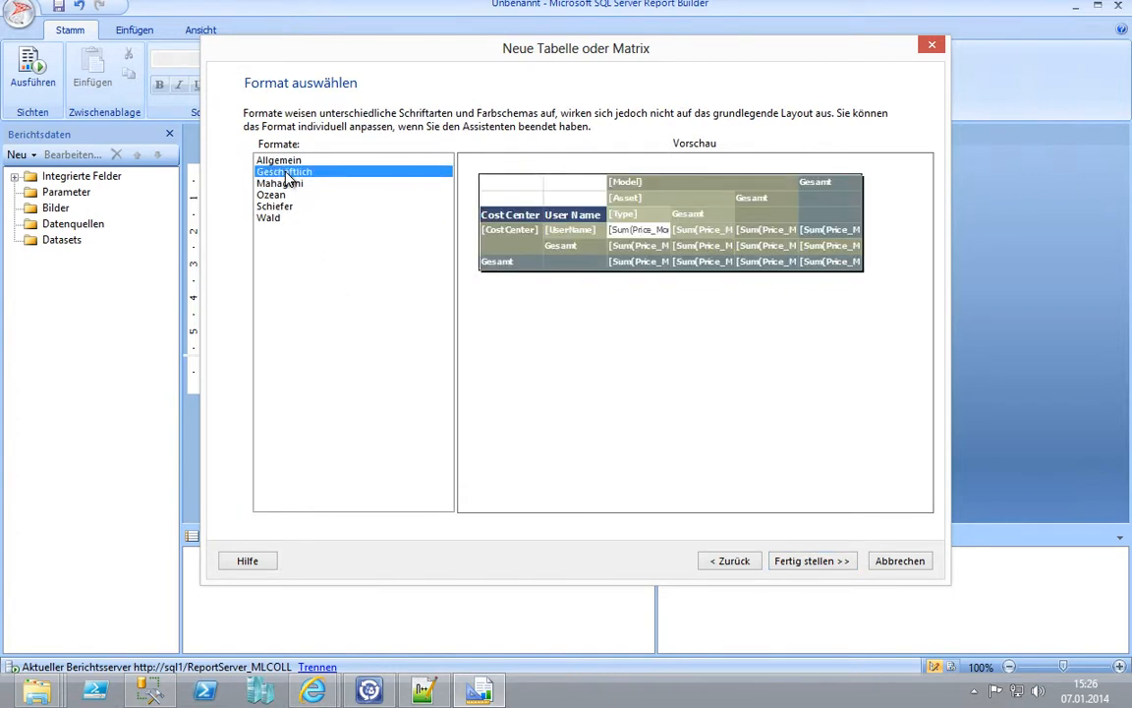
click(271, 159)
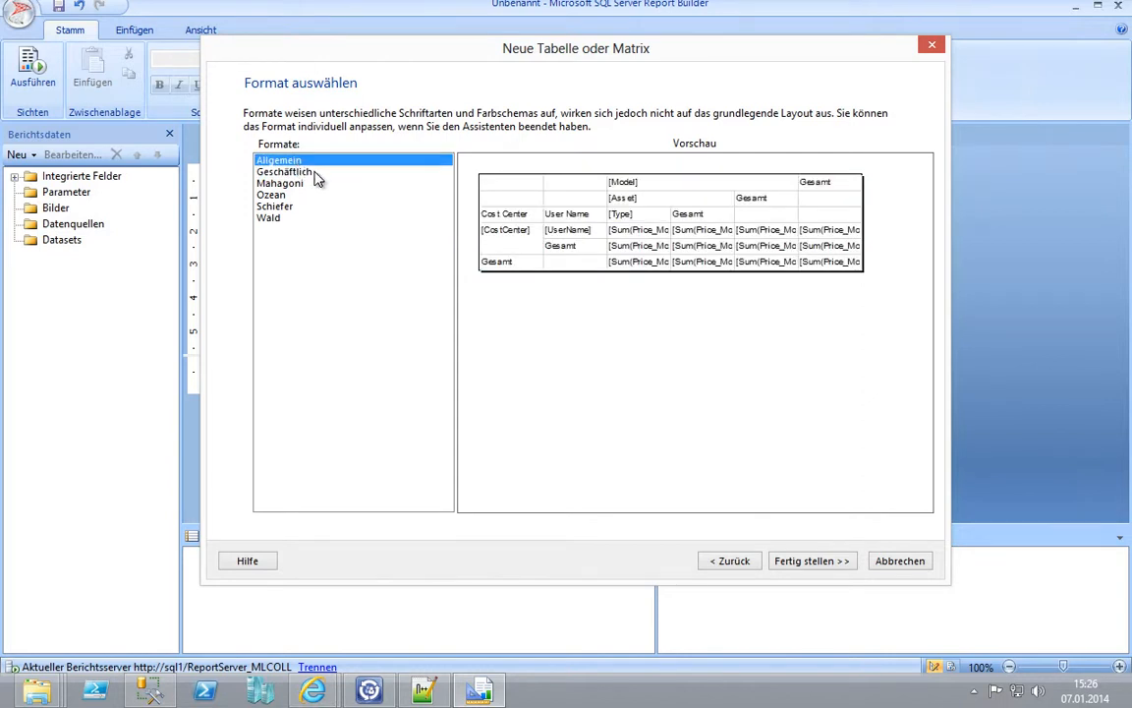
click(261, 194)
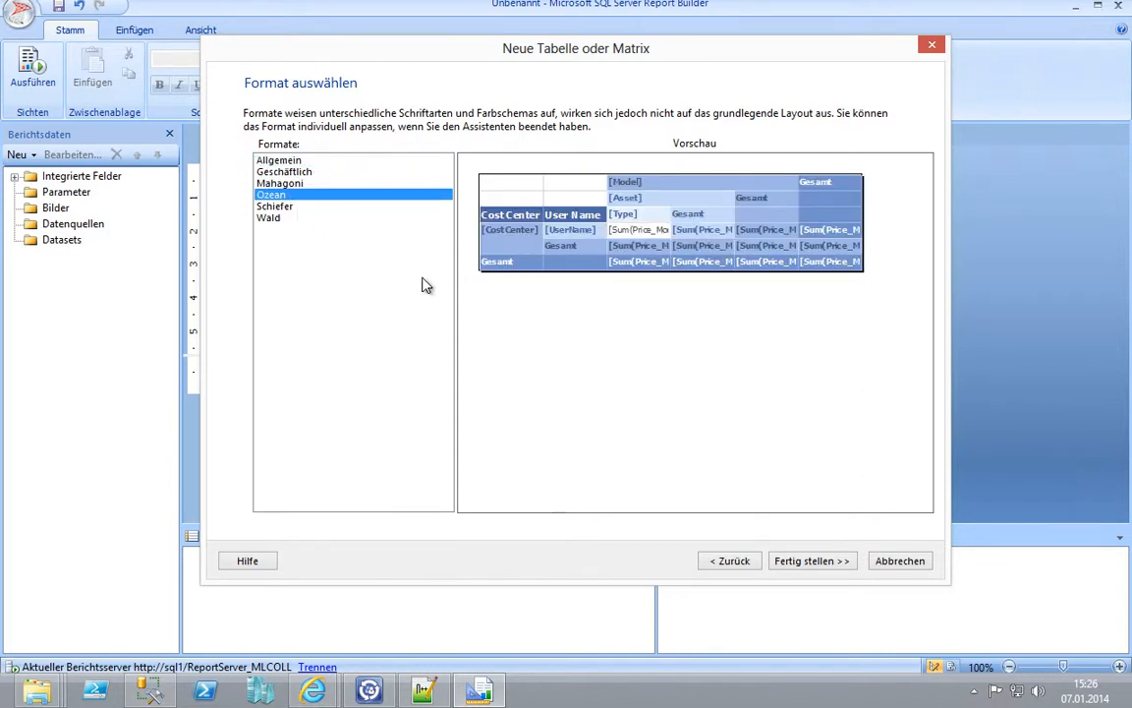
- Cancel the table or matrix wizard and close Report Builder without saving a report
click(899, 562)
click(607, 414)
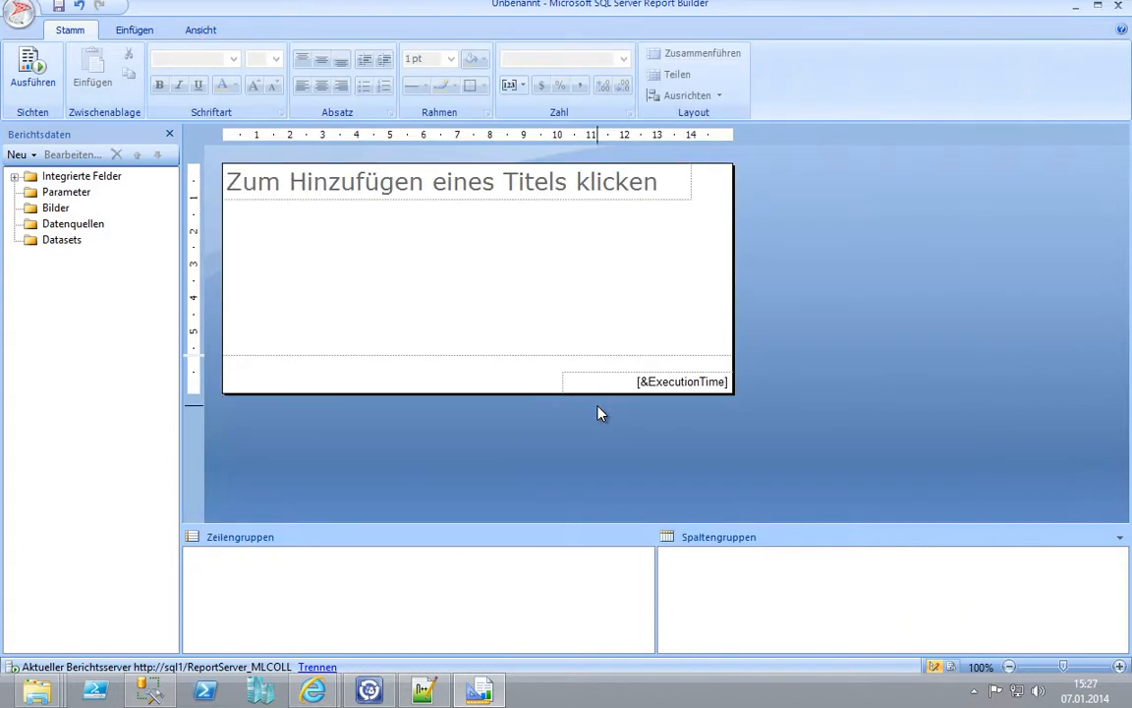
click(1118, 5)
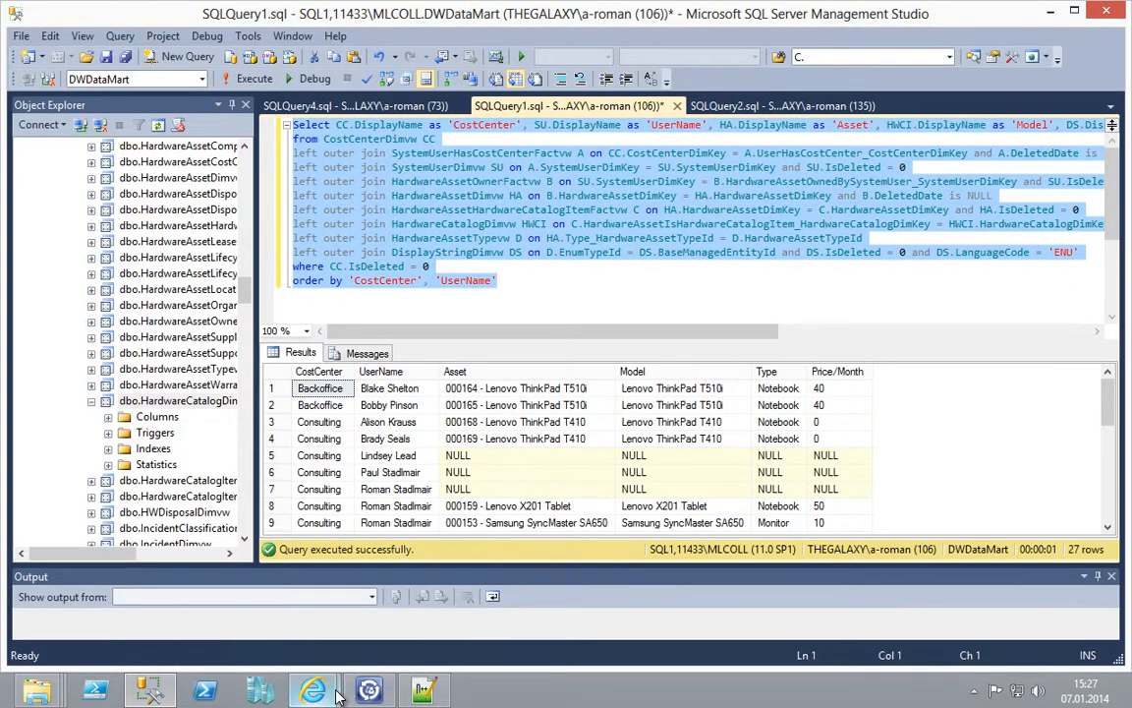
- Switch to Internet Explorer and open the HardwareChargeBack report from the CustomReporting folder for editing in Report Builder
mouse_move(336, 694)
click(354, 556)
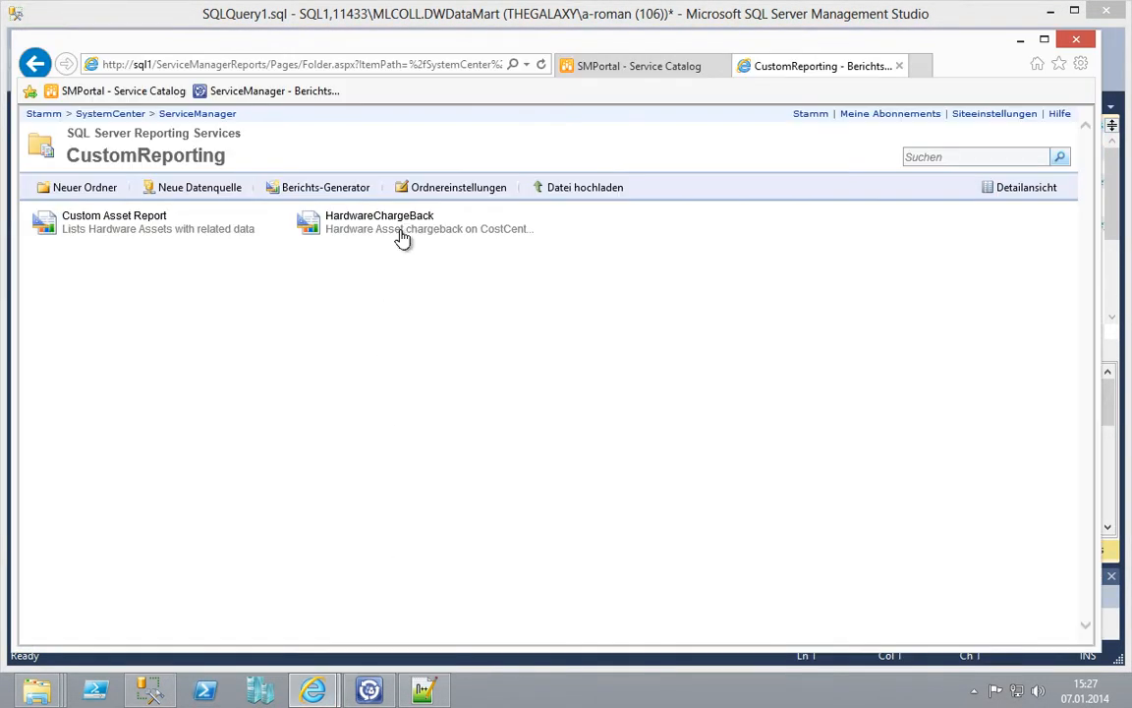
click(546, 225)
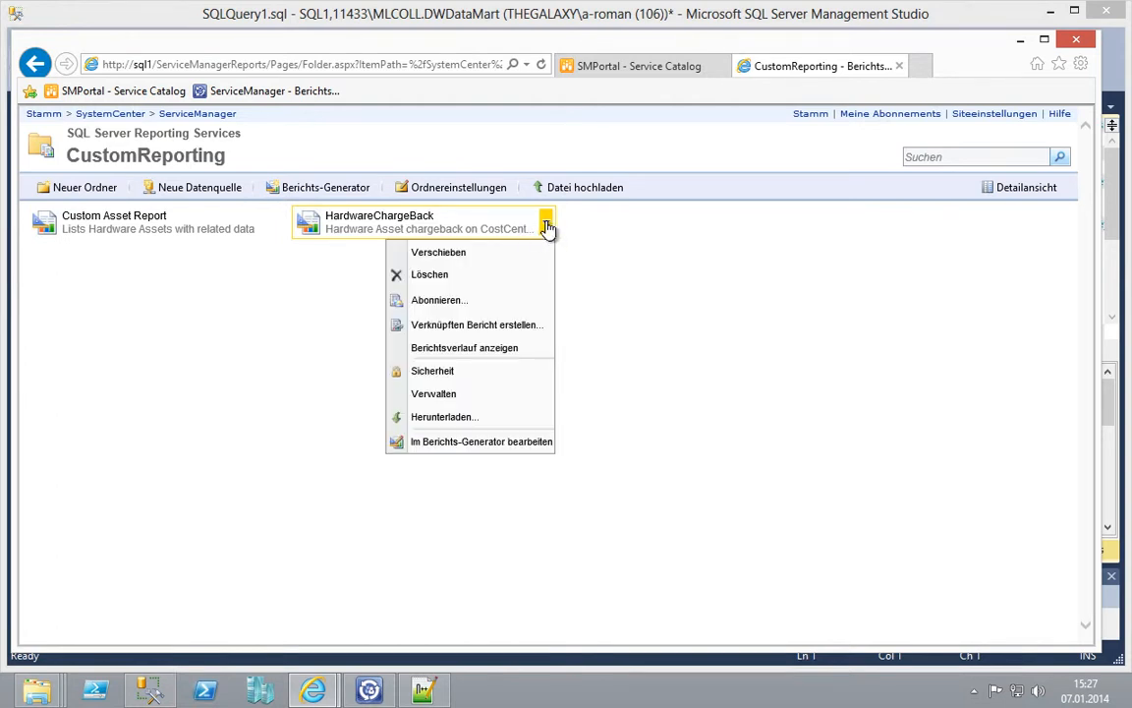
click(484, 441)
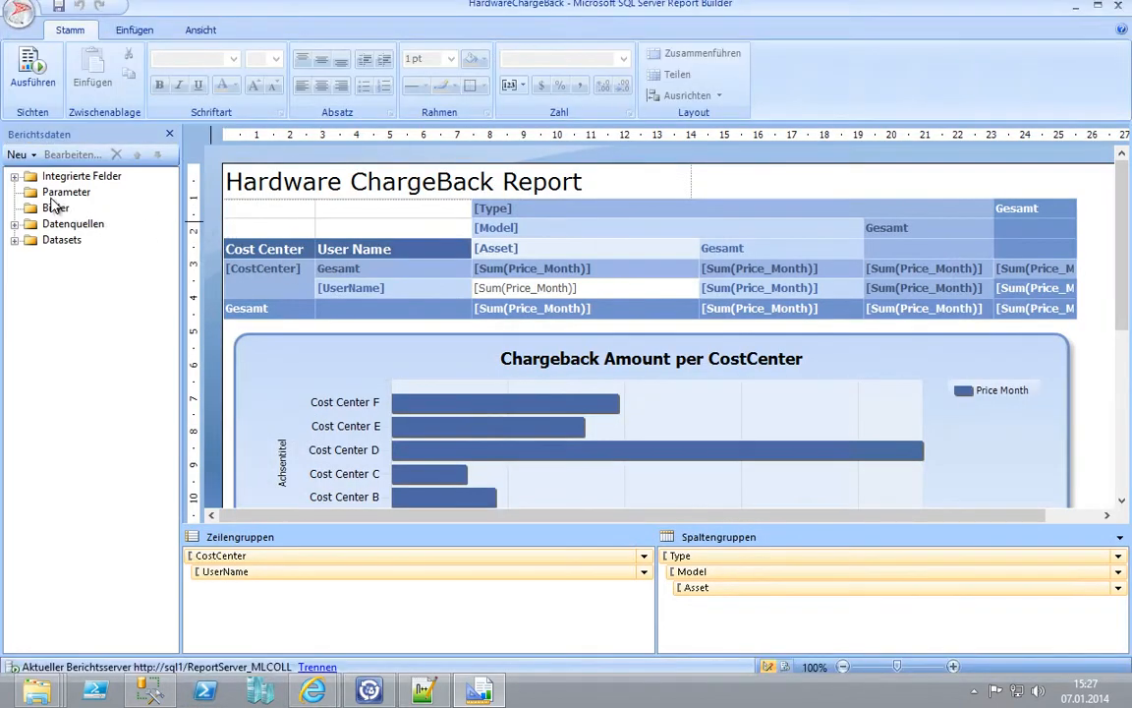
- Review the list of built-in fields and the report footer's server URL and execution time fields
click(14, 176)
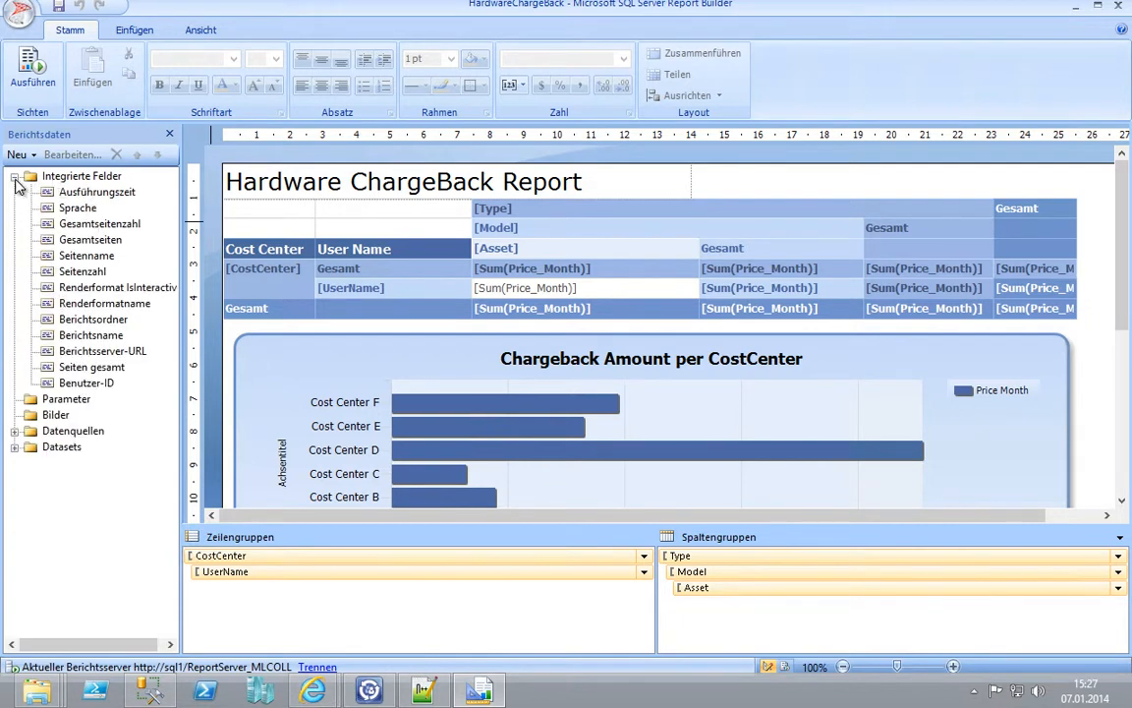
click(14, 176)
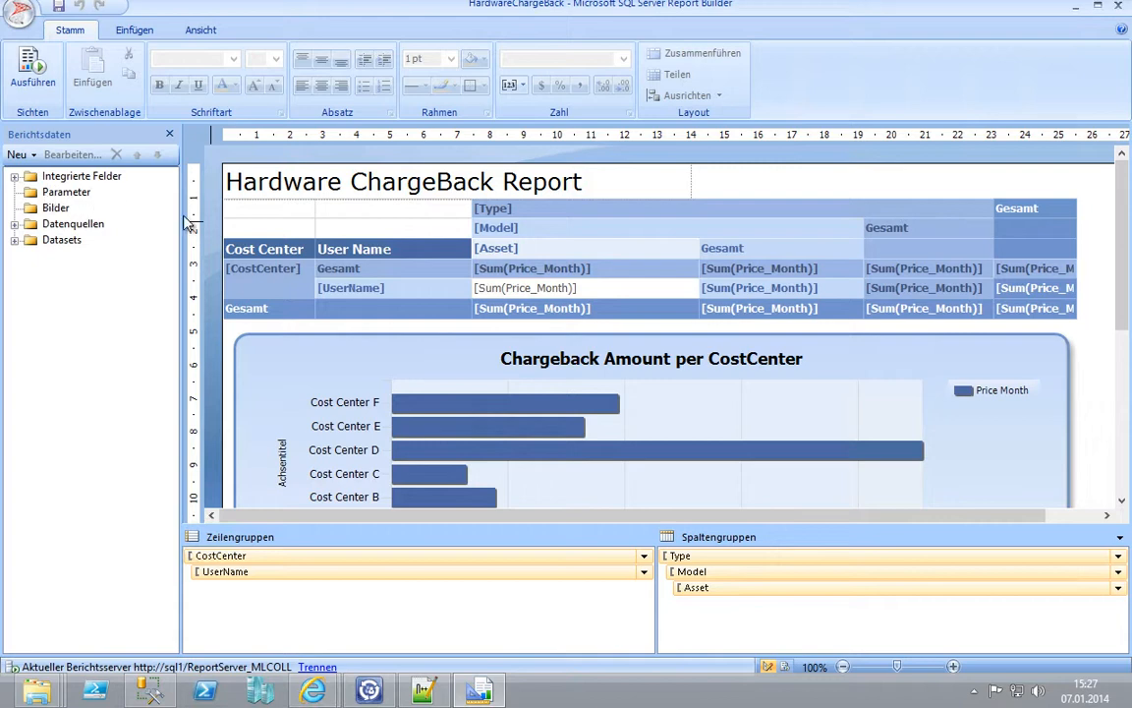
drag(1124, 280, 1126, 444)
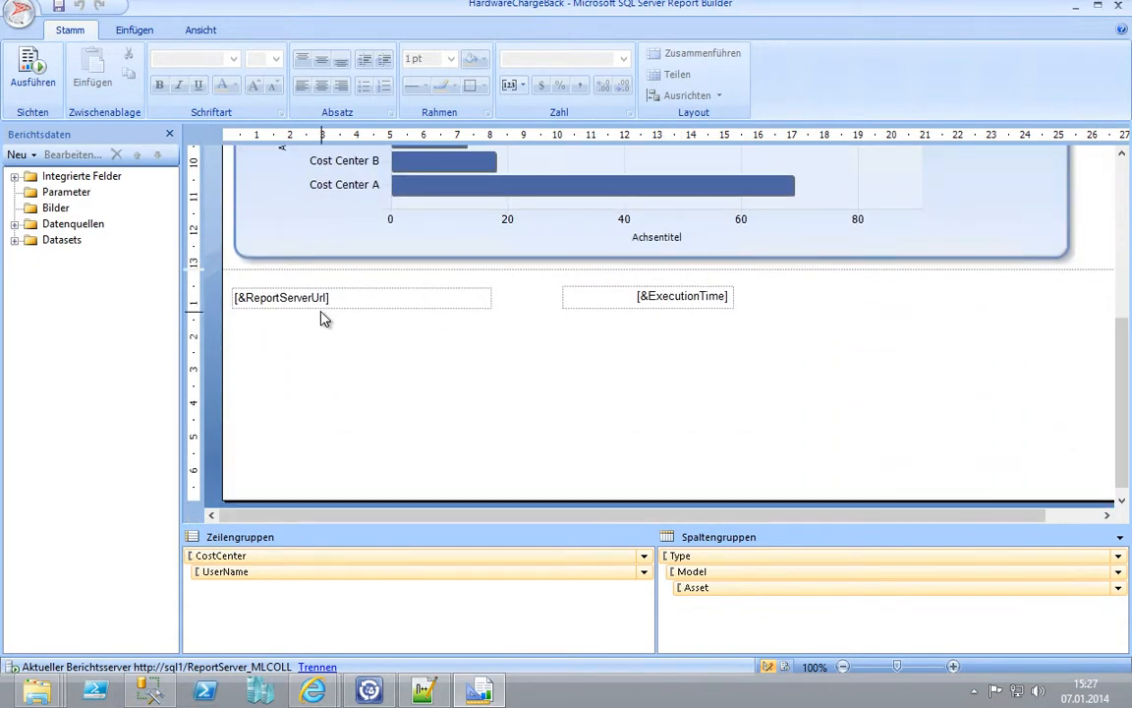
- Inspect the DWDataMart data source, the fields of DataSet1 and its embedded query in the dataset properties
click(13, 224)
click(81, 241)
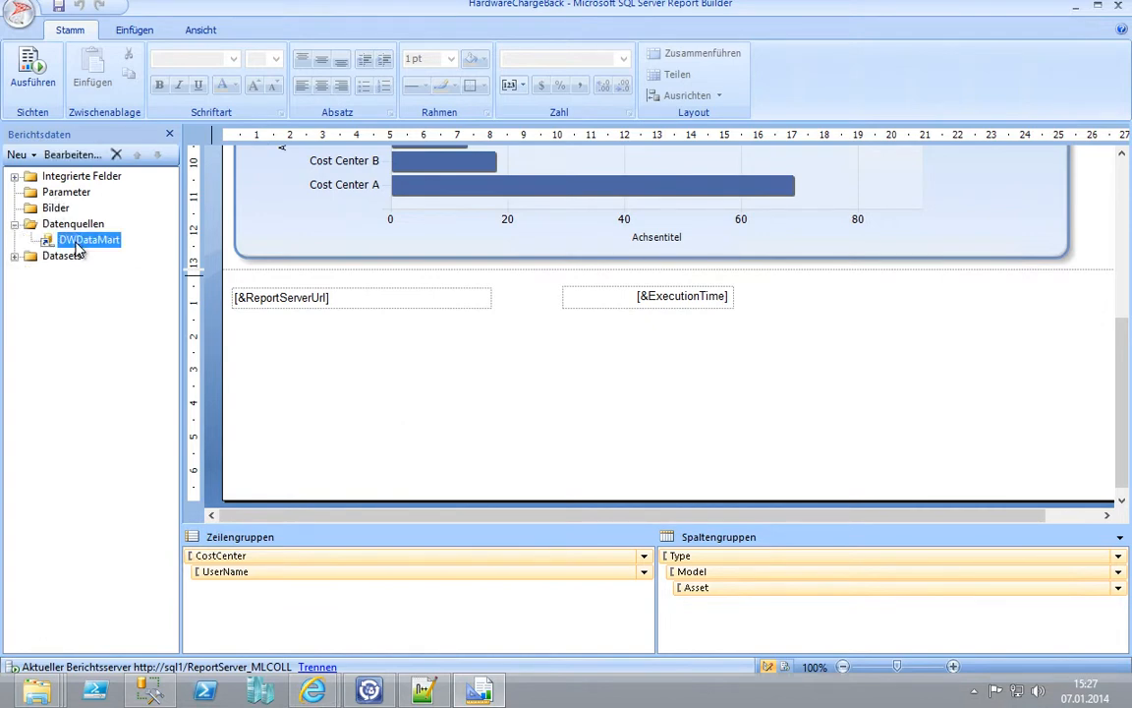
click(13, 255)
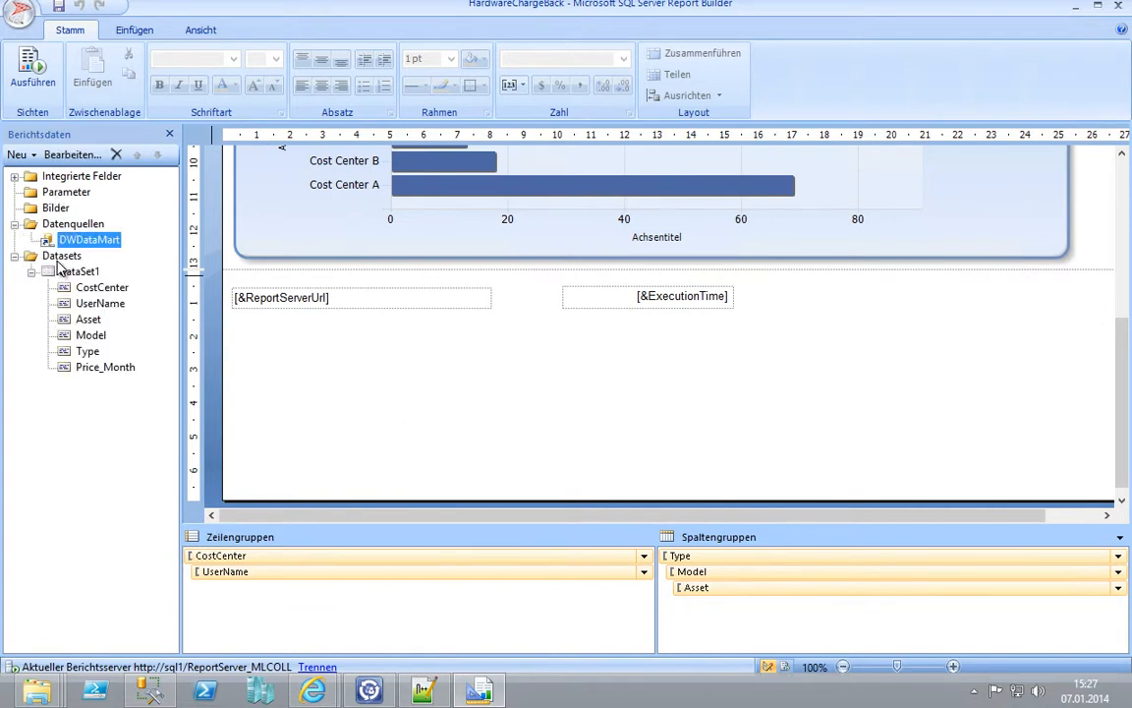
click(61, 256)
click(74, 271)
right_click(76, 271)
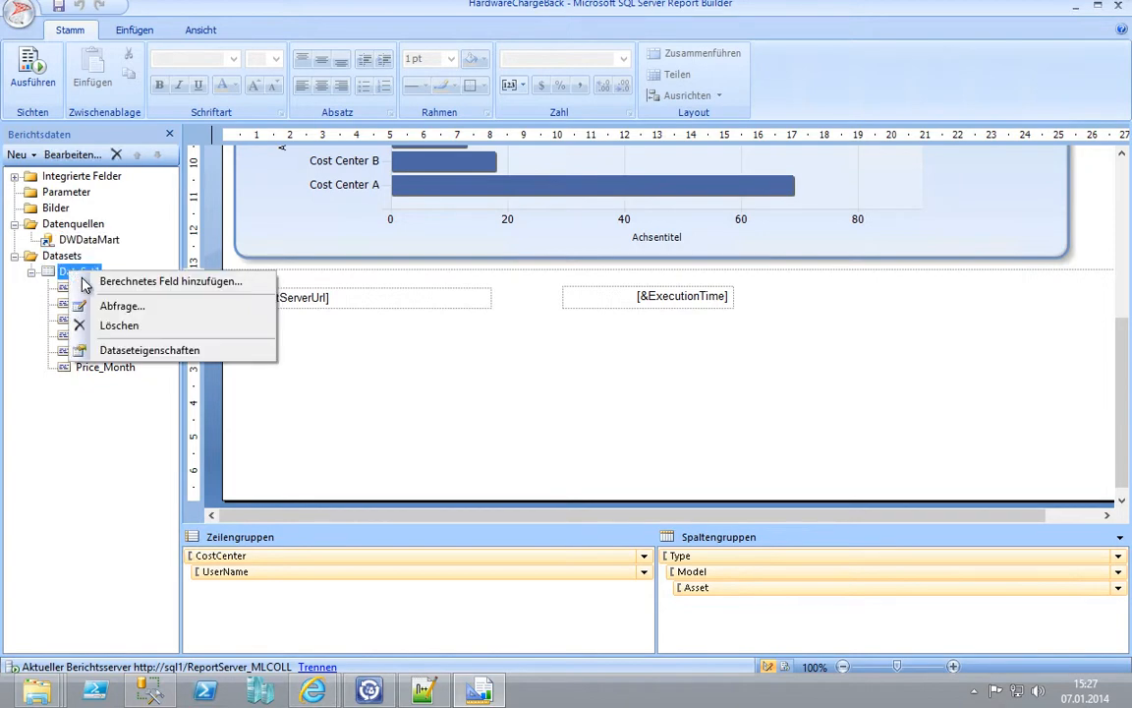
click(139, 351)
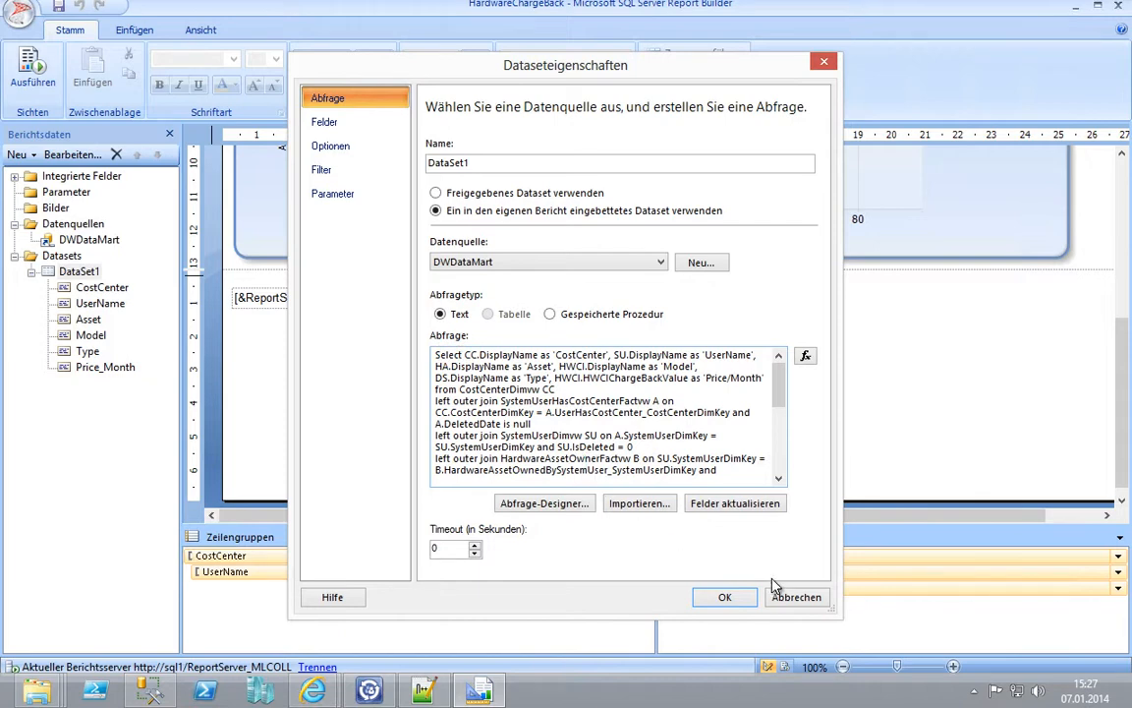
click(794, 598)
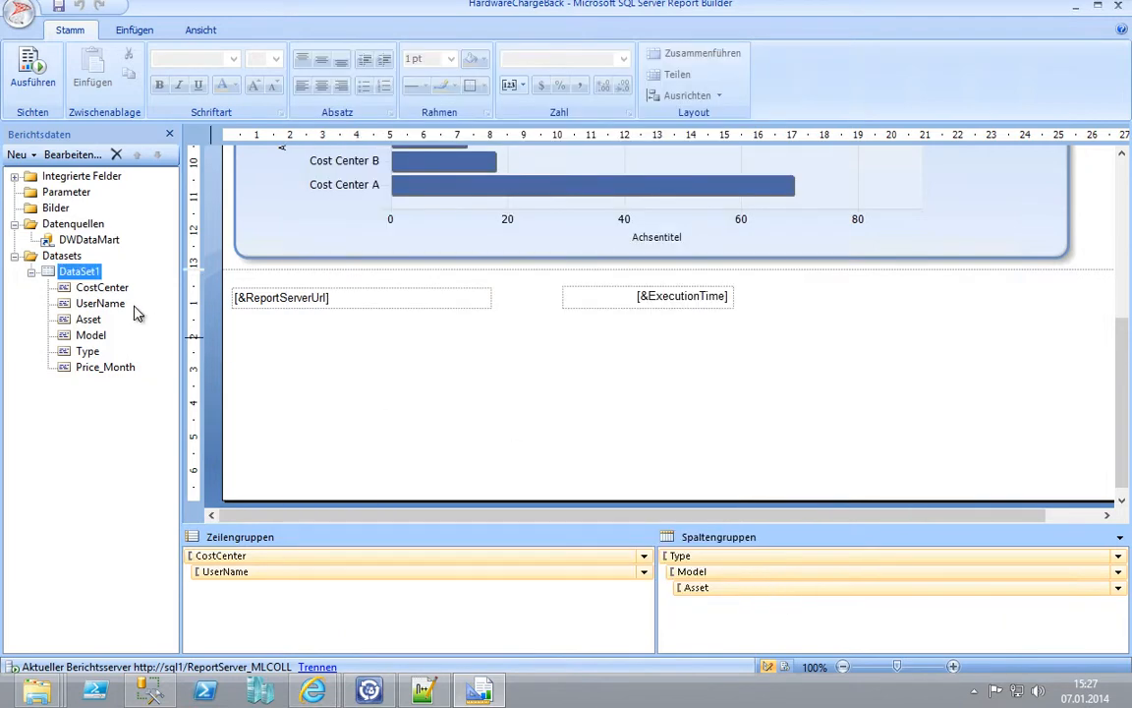
double_click(30, 258)
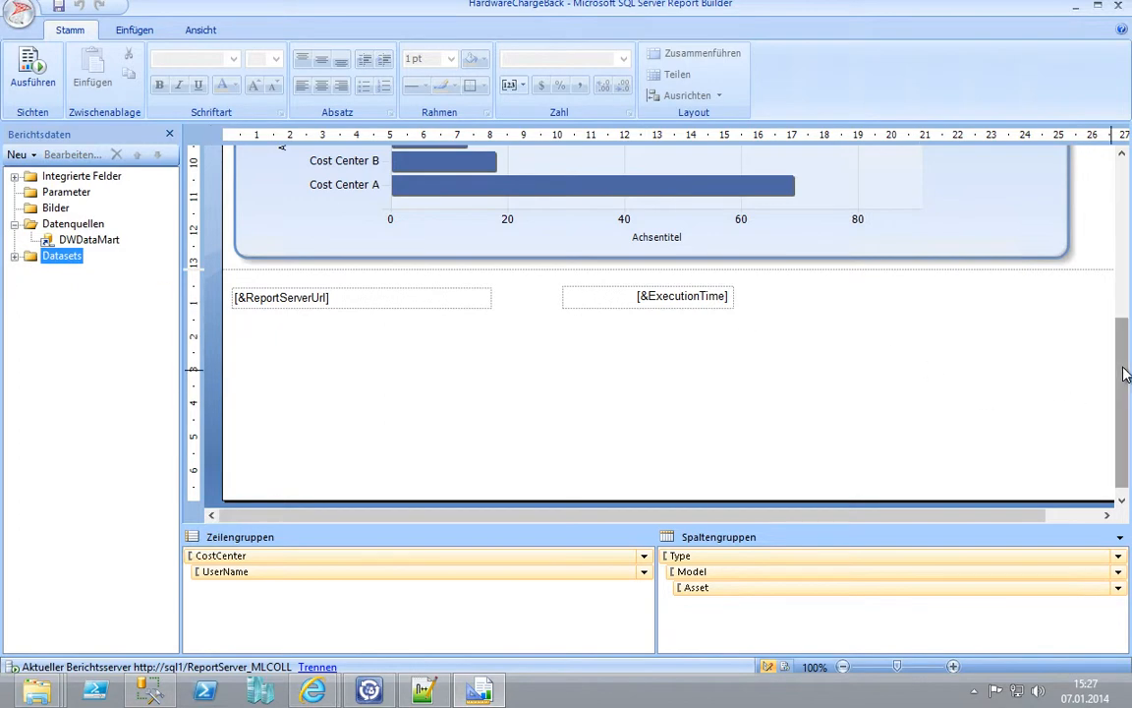
- Review the chargeback matrix and the cost center bar chart in the report design, and close Report Builder
drag(1122, 339, 1126, 169)
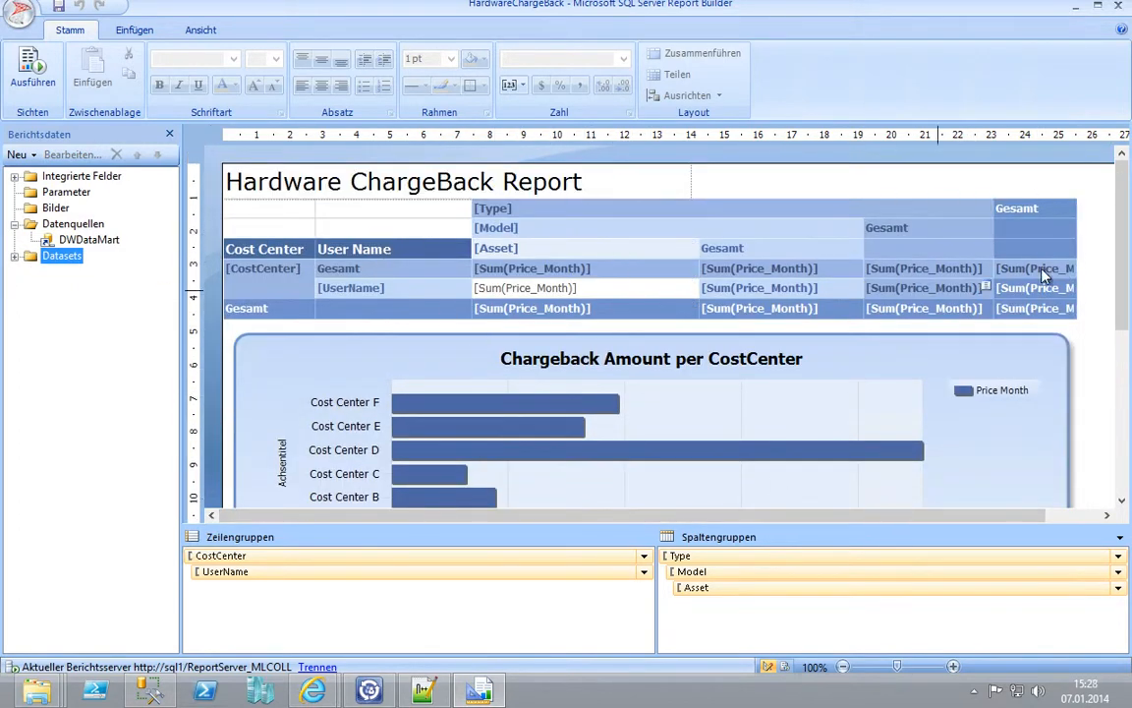
scroll(1125, 314, down, 3)
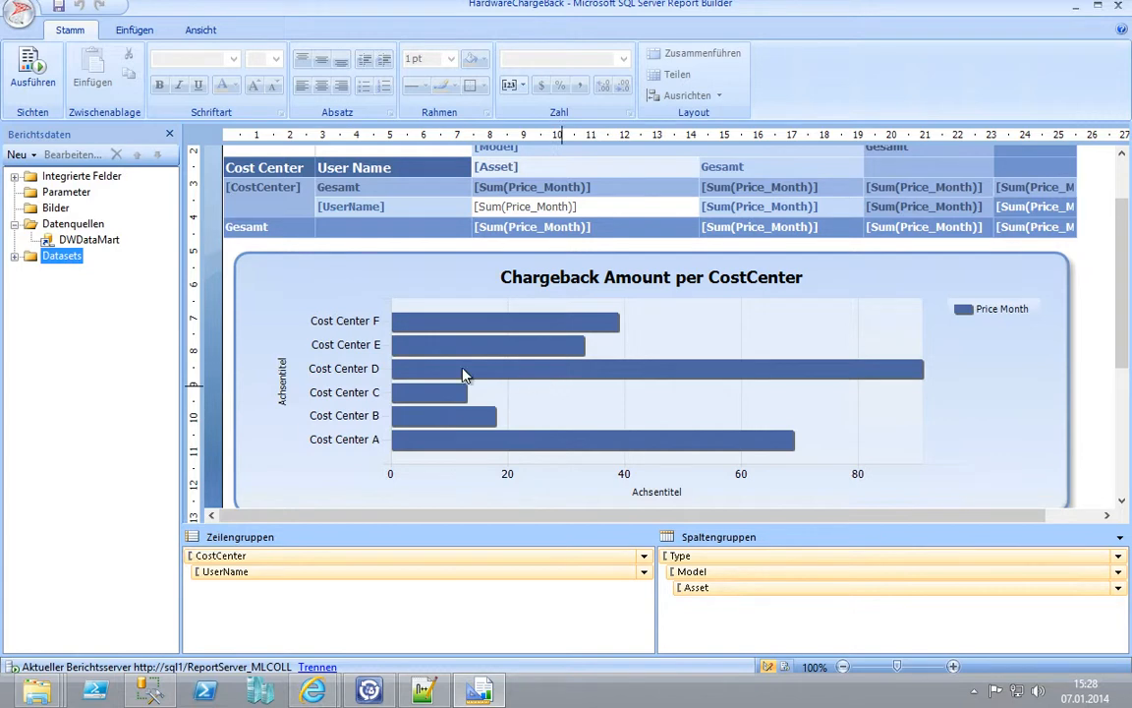
click(1121, 11)
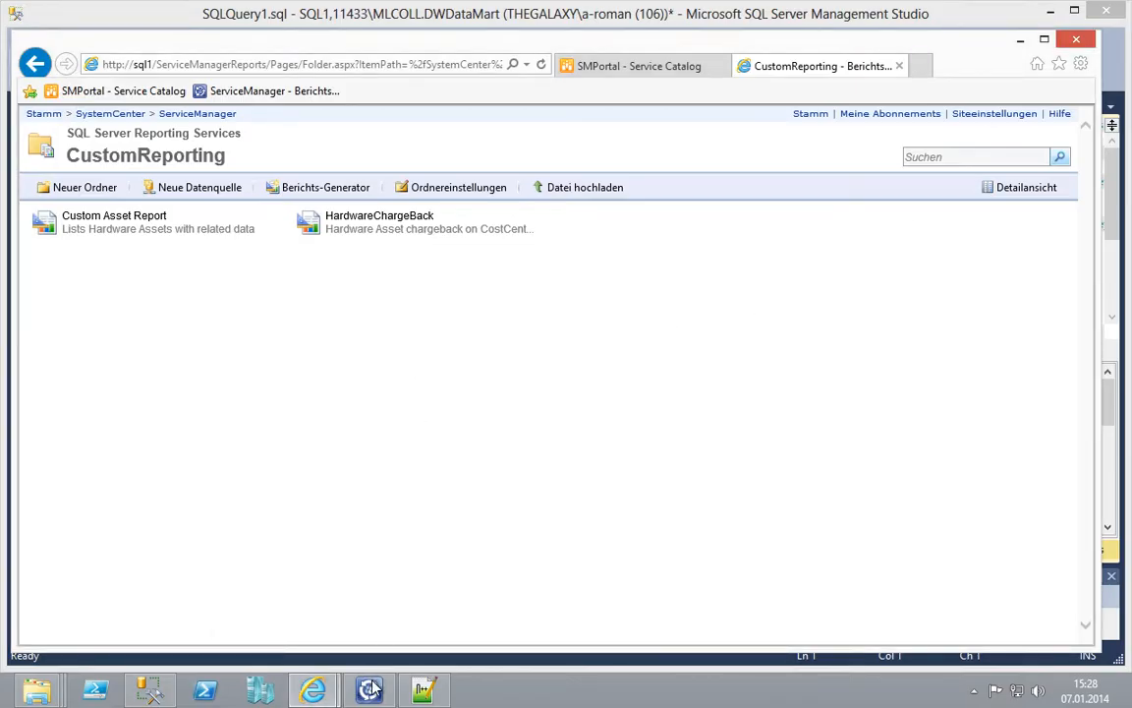
- Switch to the Service Manager Console and run the HardwareChargeBack report from the CustomReporting reports
click(370, 688)
click(379, 420)
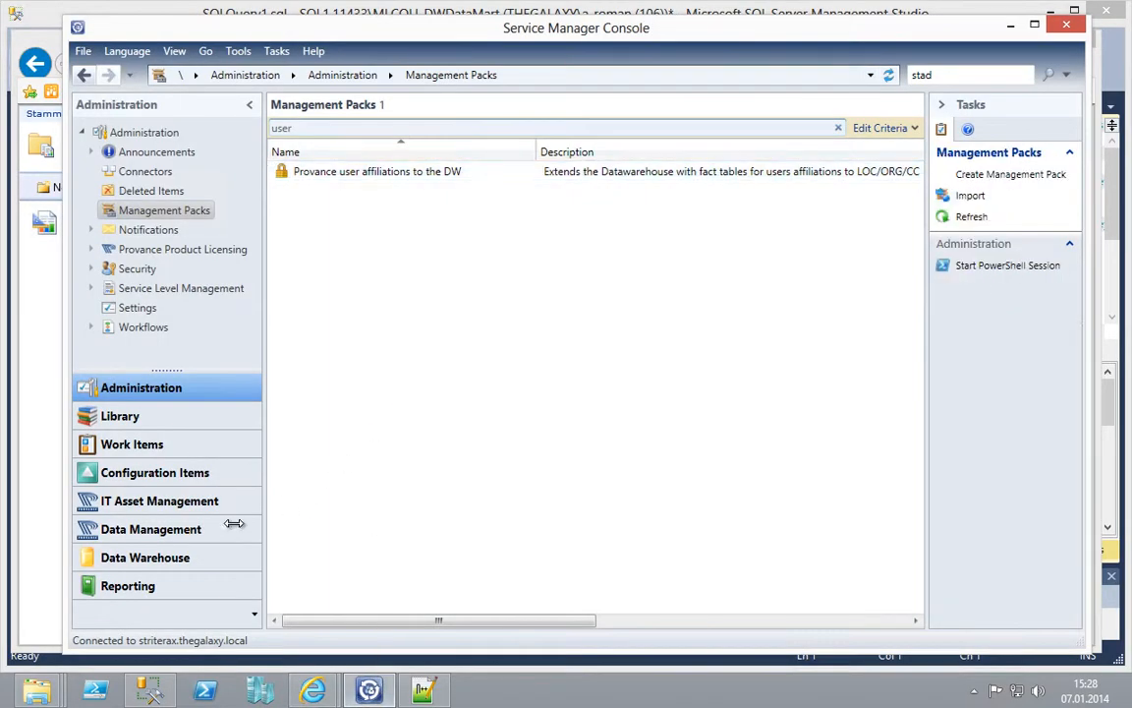
click(162, 587)
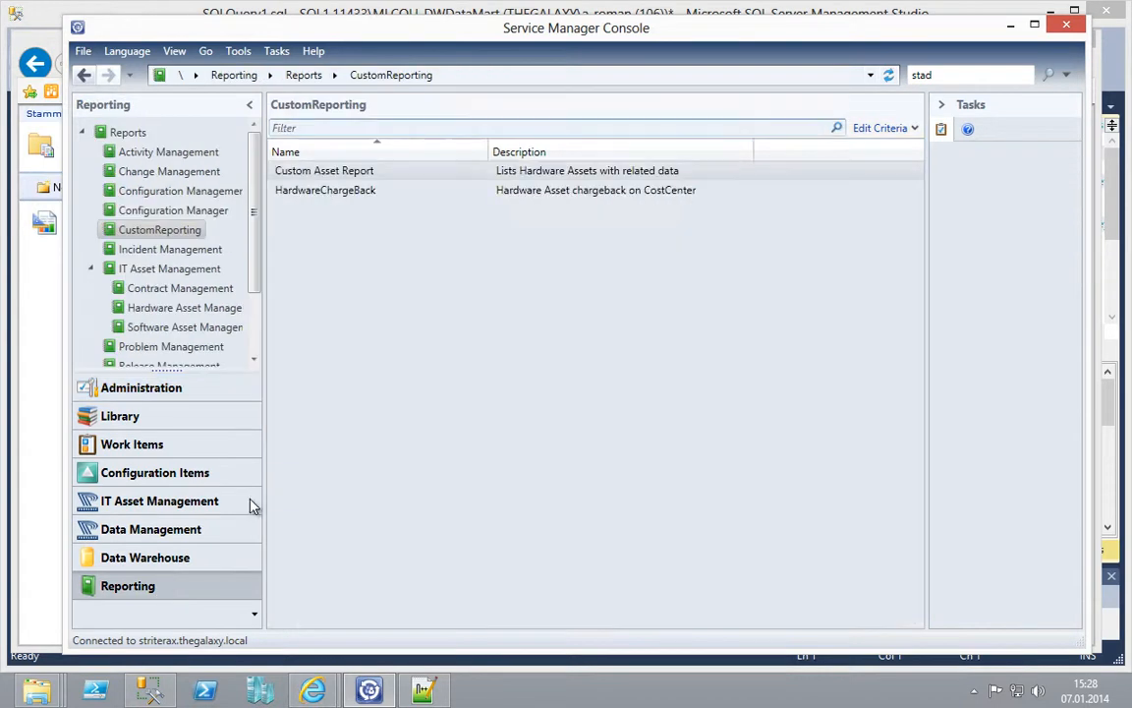
click(375, 193)
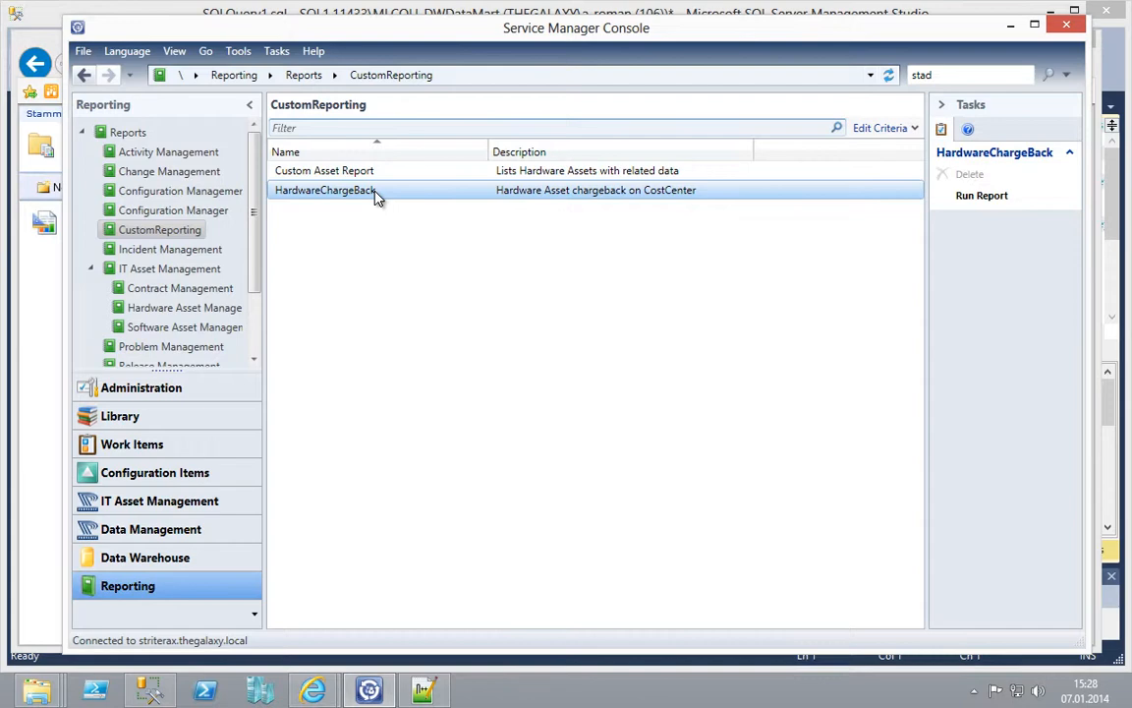
click(975, 198)
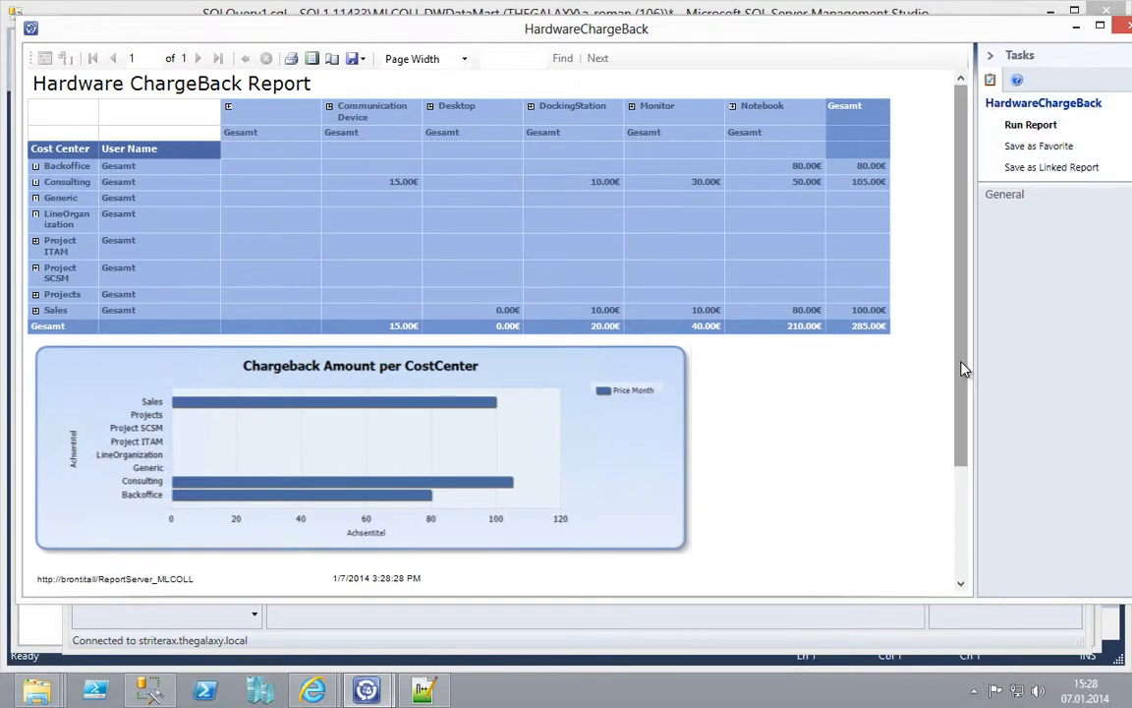
- Expand the Desktop column group in the report to view its model breakdown and collapse it again
drag(963, 356, 980, 302)
click(430, 107)
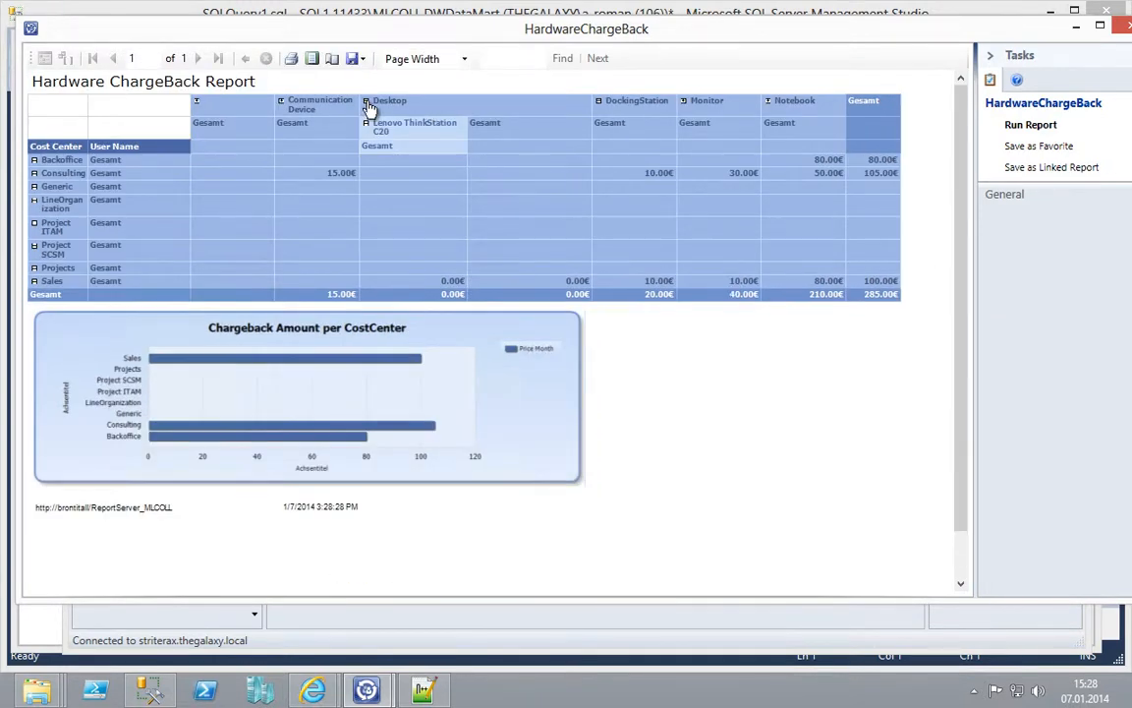
click(366, 102)
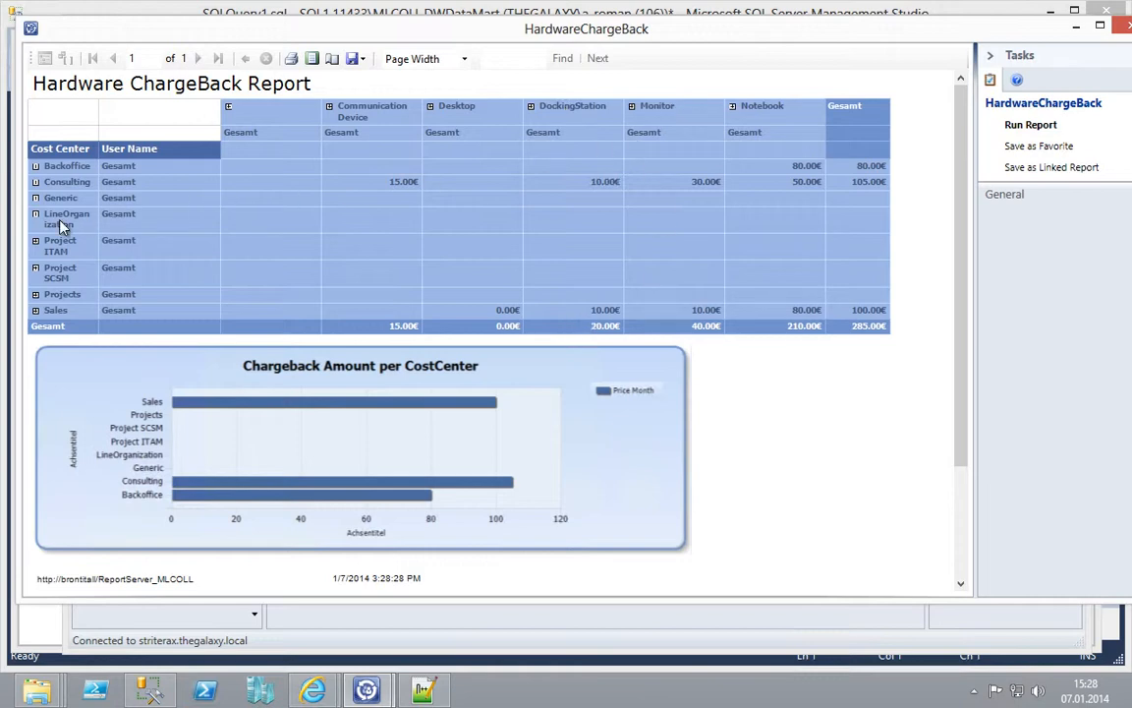
- Expand the Sales cost center to review its per-user charges and the chart, and close the report window
click(35, 311)
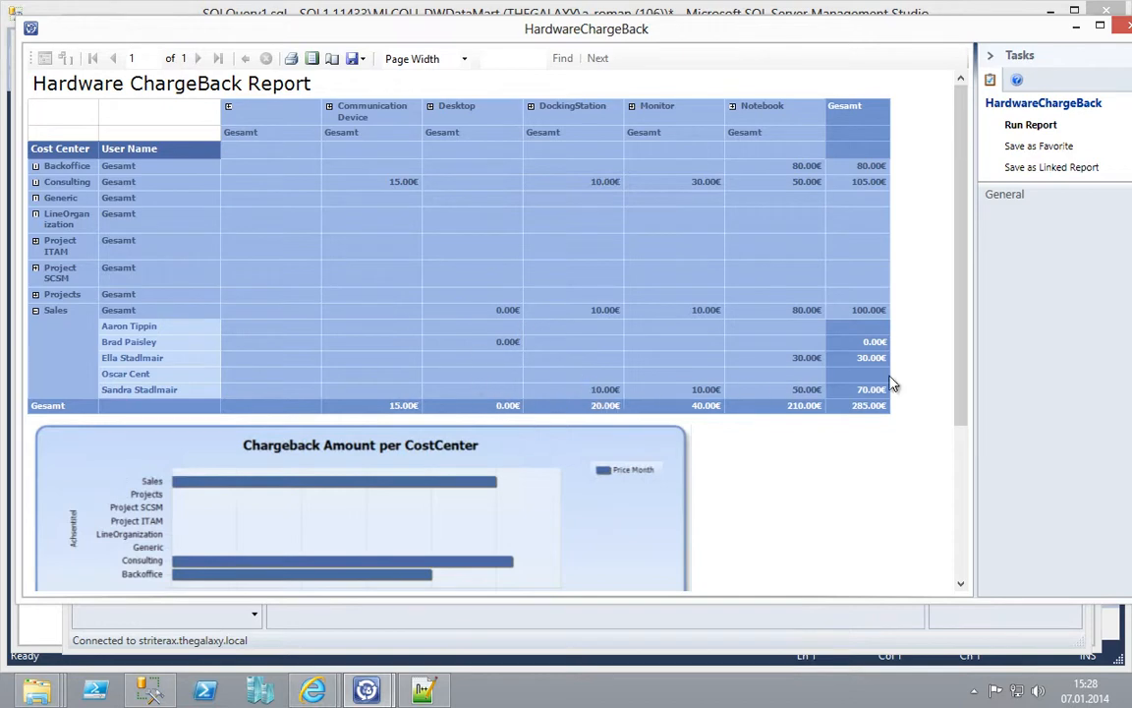
drag(966, 369, 960, 485)
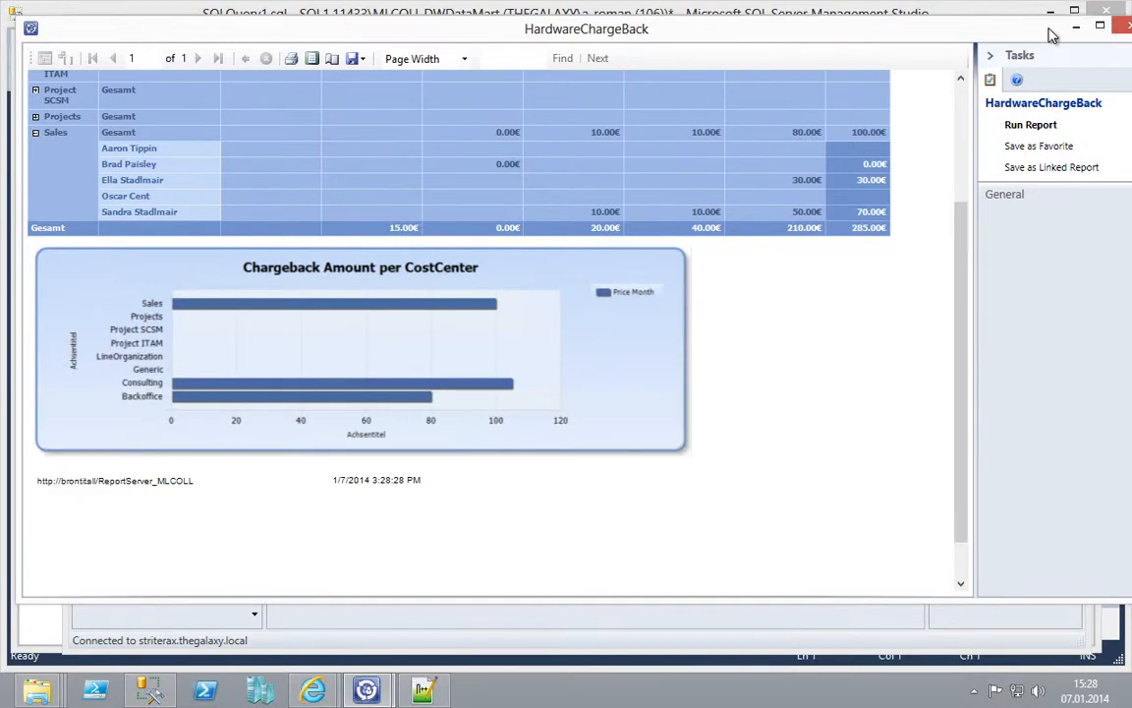
click(1099, 25)
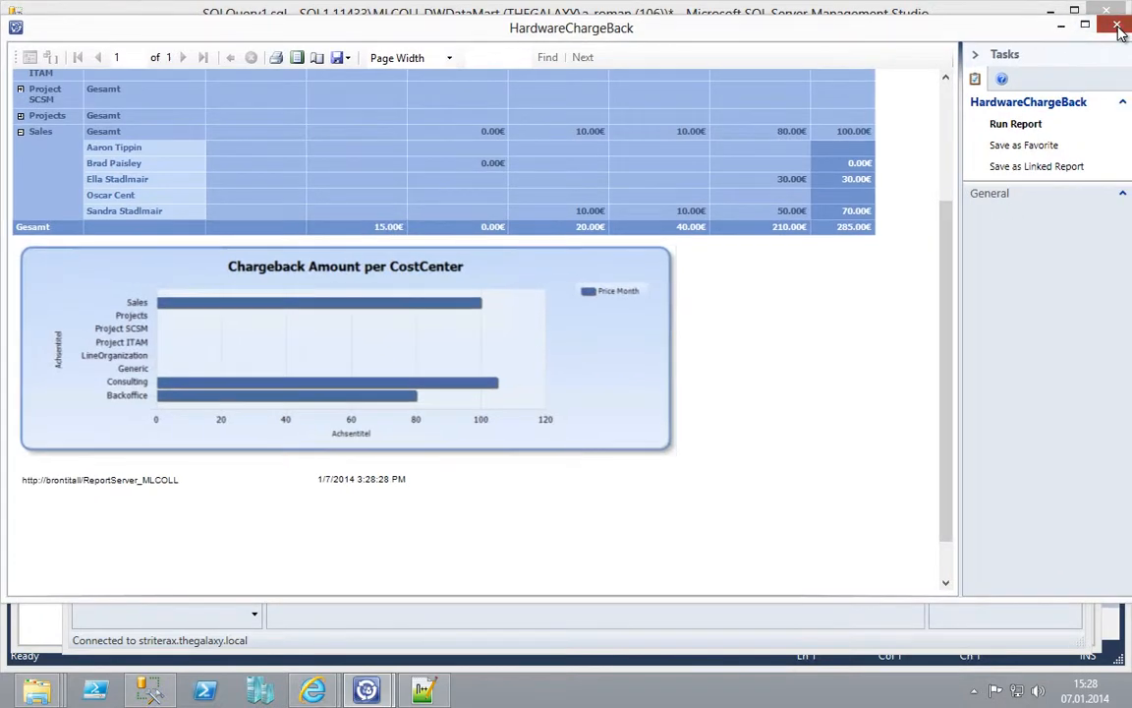
click(1117, 28)
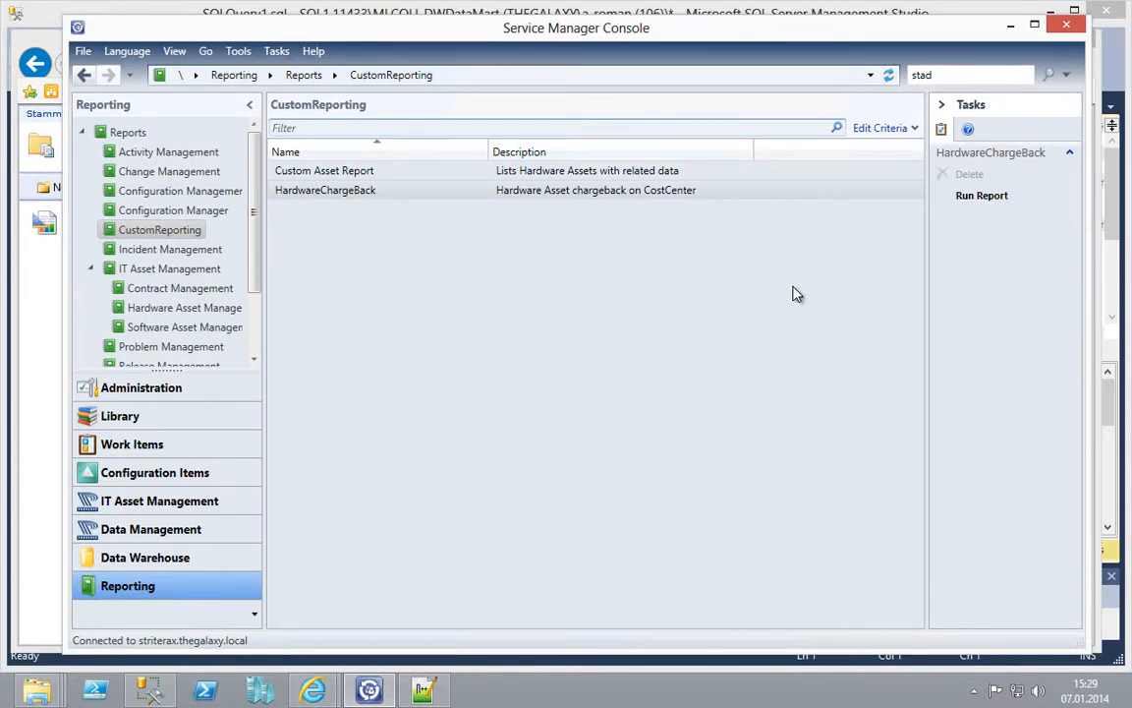